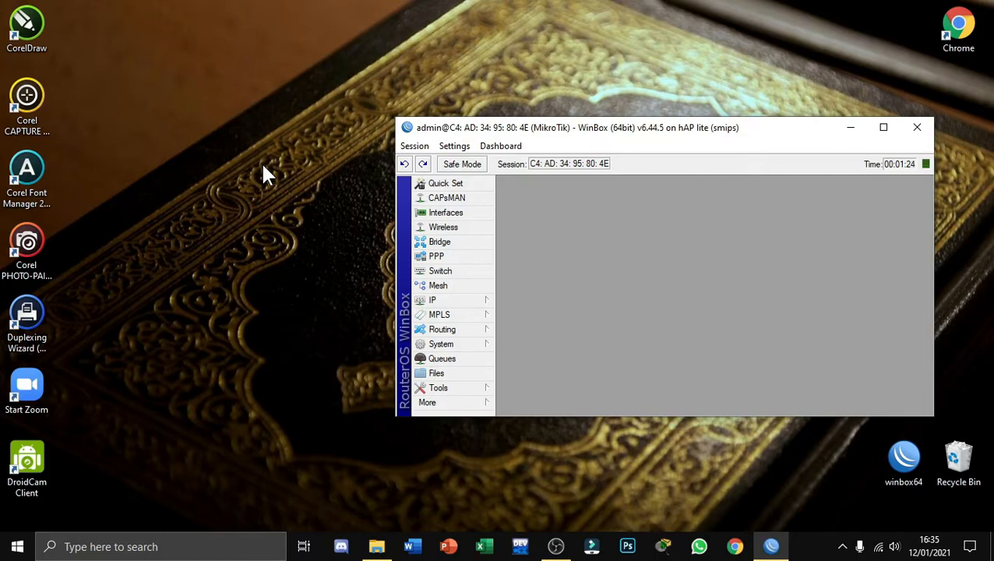
Reset the router configuration with No Default Configuration and Do Not Backup enabled, and confirm the reboot
left_click_drag(726, 136, 658, 118)
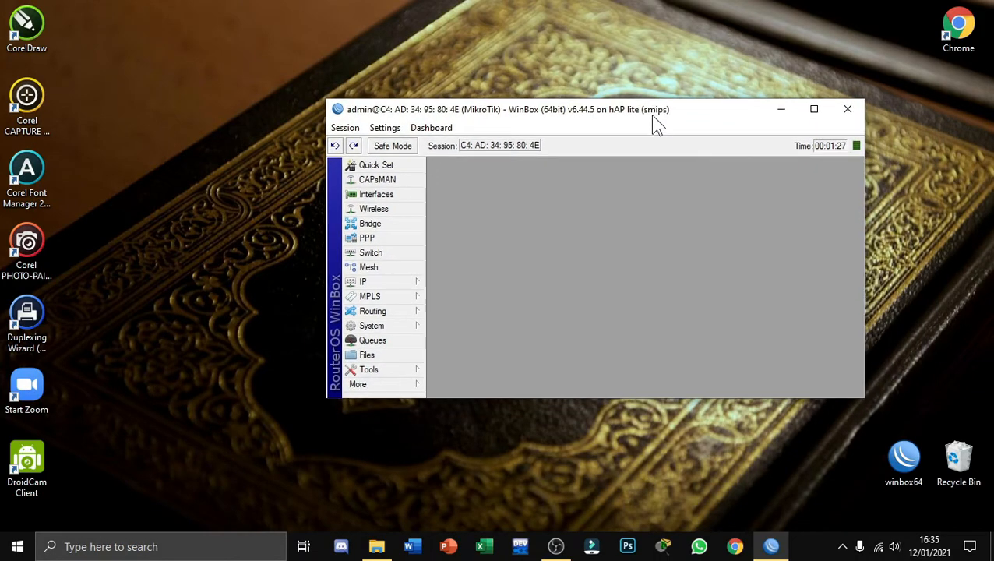
left_click(807, 118)
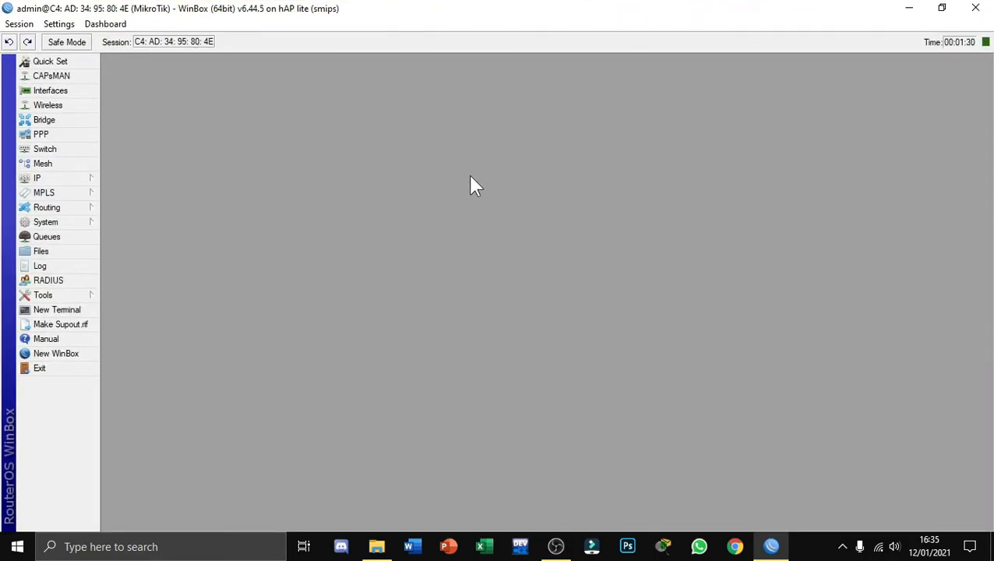
left_click(81, 224)
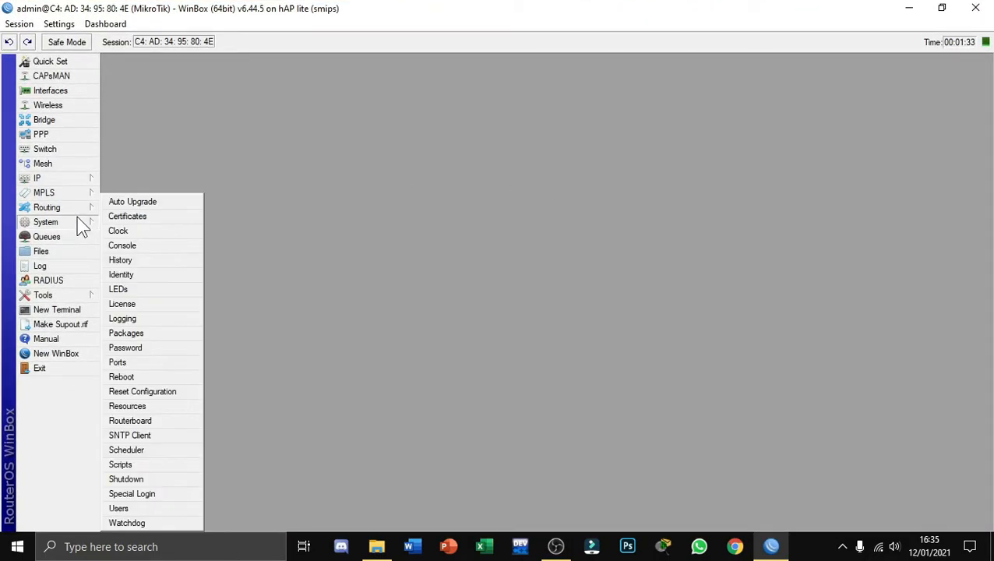
left_click(165, 392)
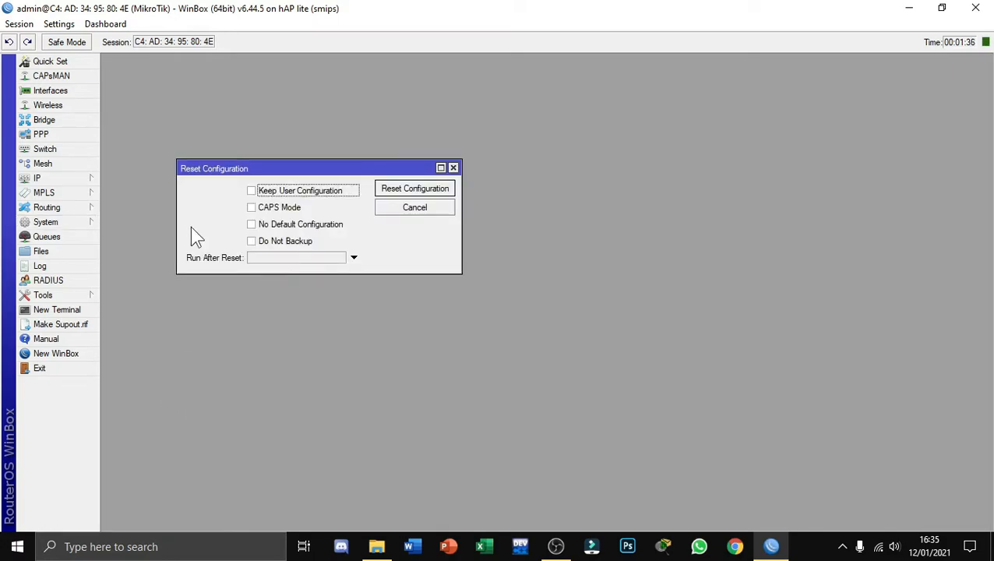
left_click(250, 226)
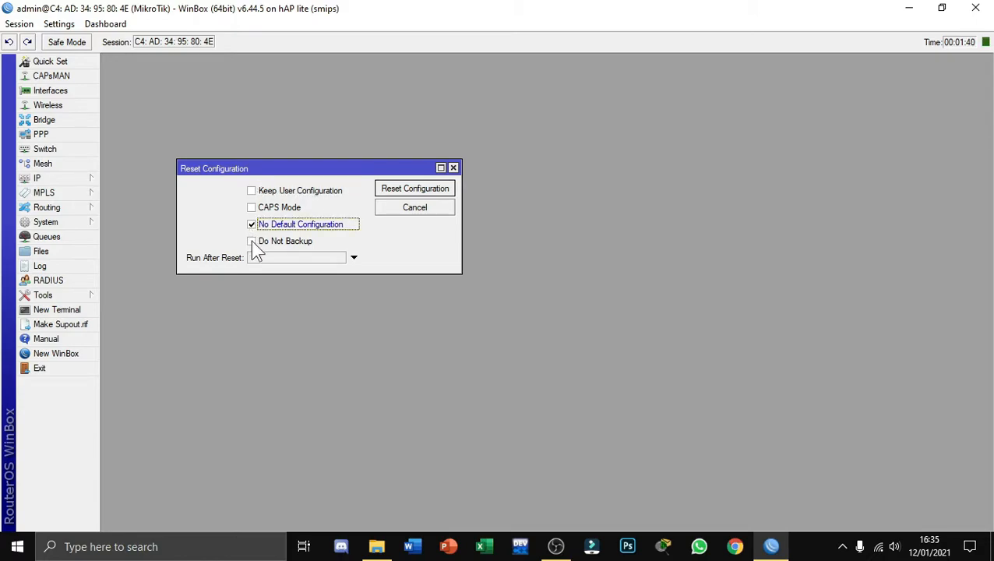
left_click(252, 242)
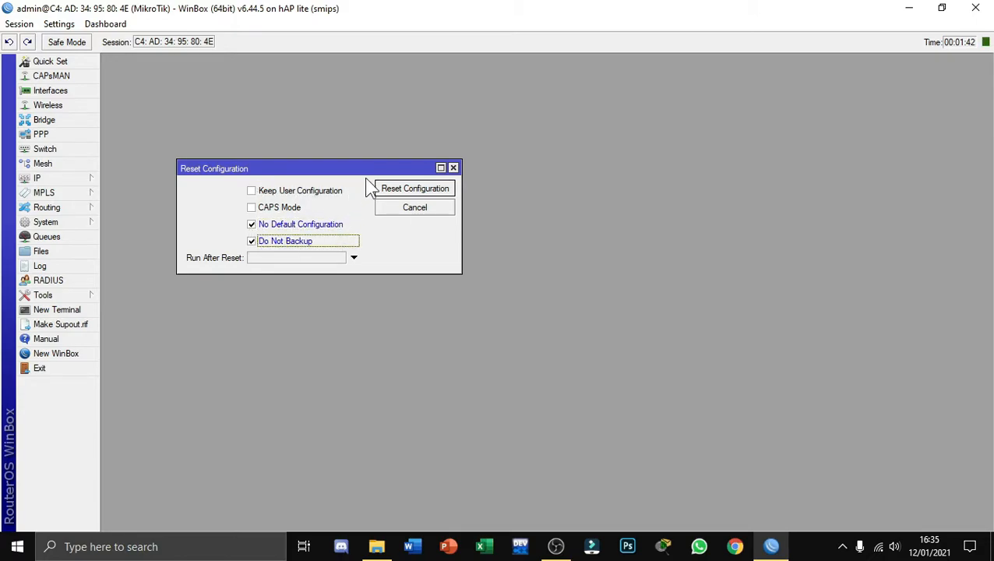
left_click(397, 193)
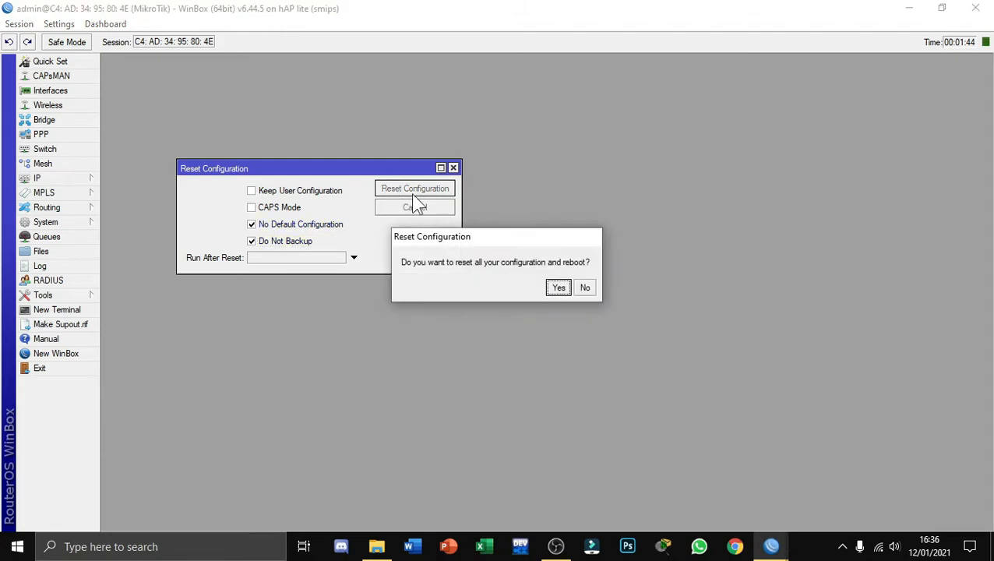
left_click(556, 288)
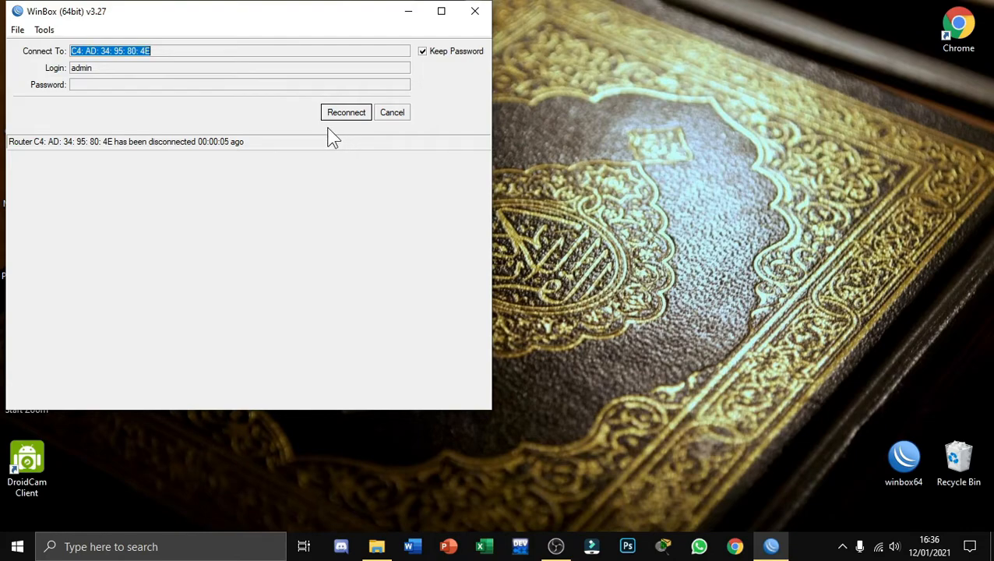
Reconnect to the router at MAC address C4:AD:34:95:80:4E with the admin login and no password
left_click(333, 114)
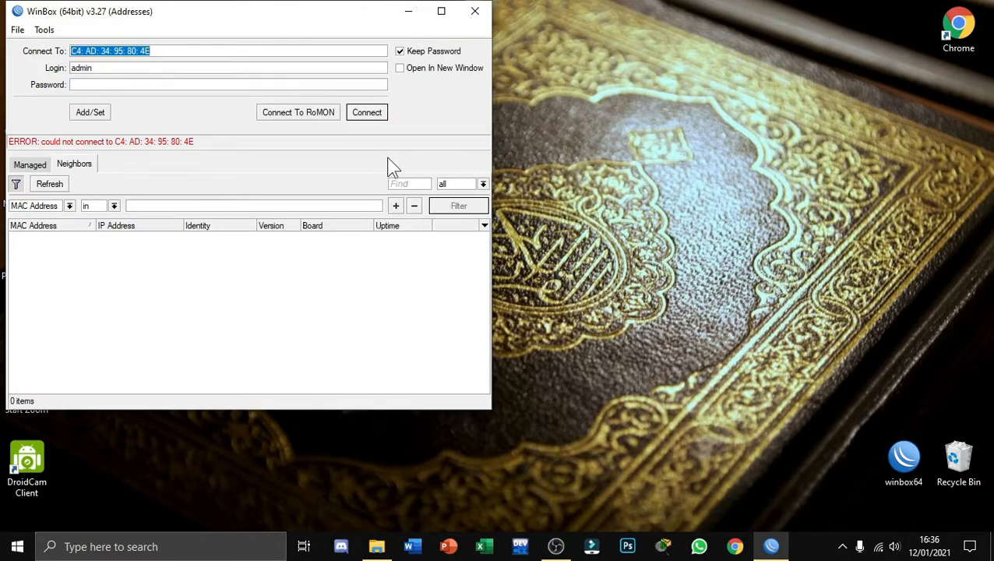
left_click(187, 50)
key("BackSpace")
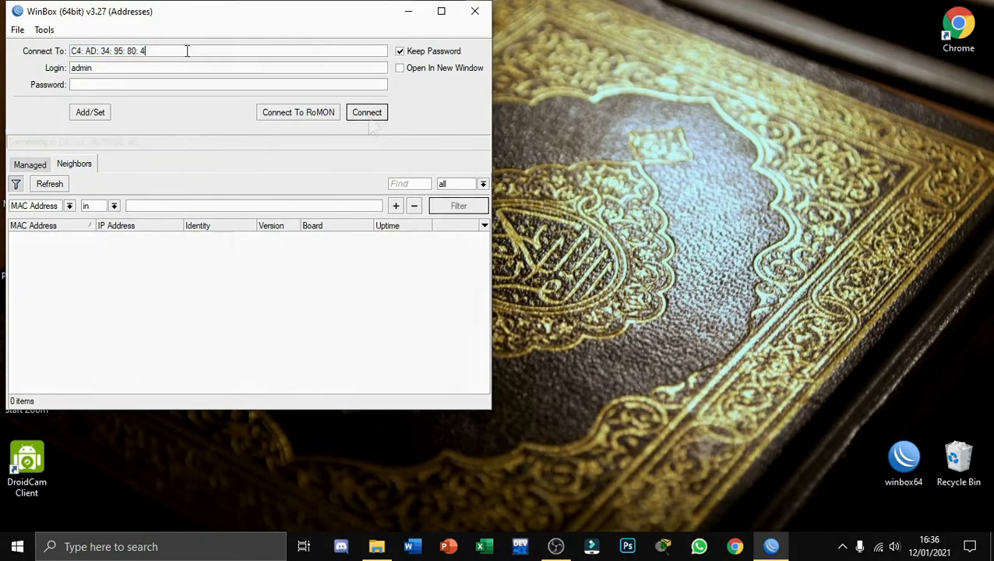
type("E")
key("Return")
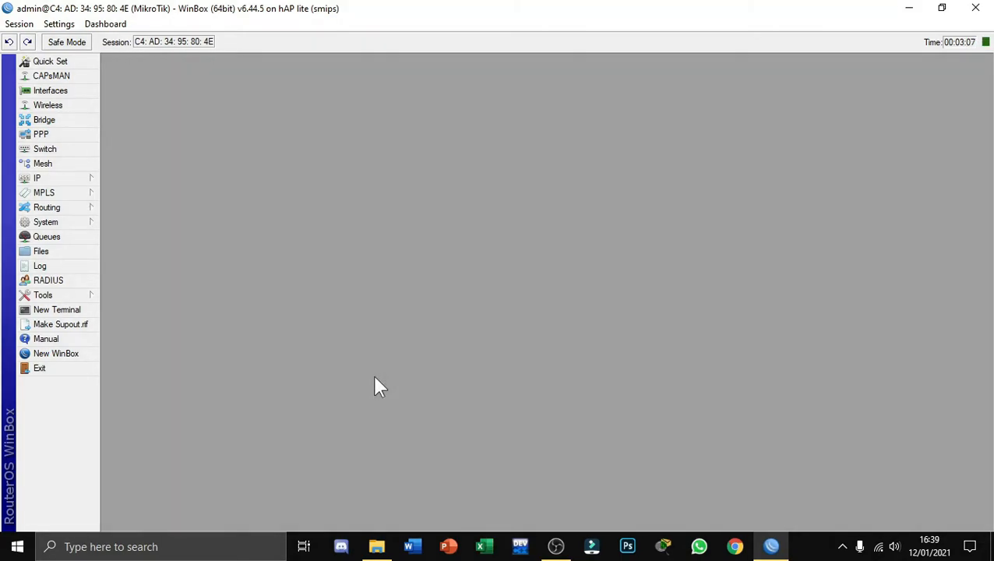
Add a router user under the owner's full name, assign it to the full group and leave the password empty
left_click(82, 222)
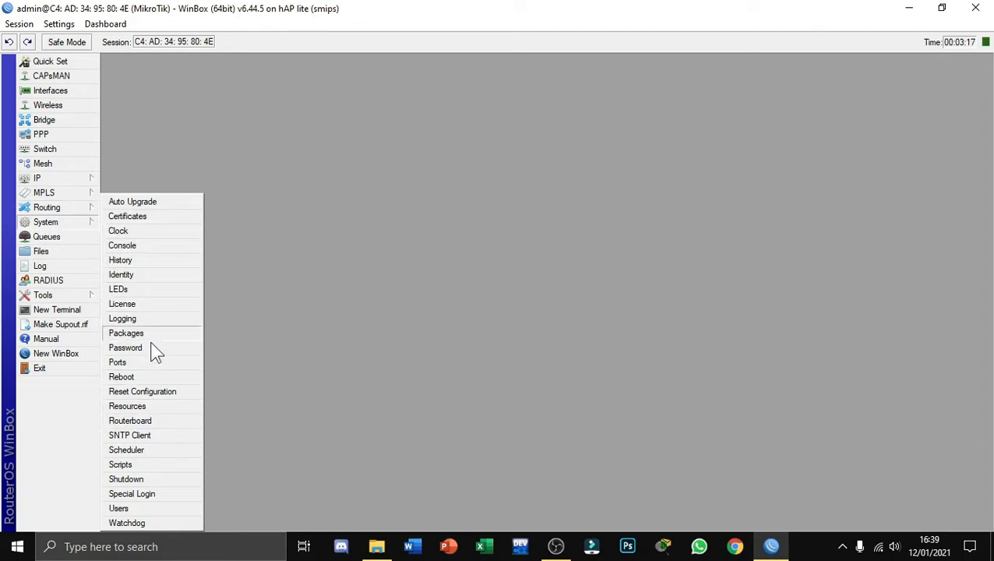
left_click(133, 507)
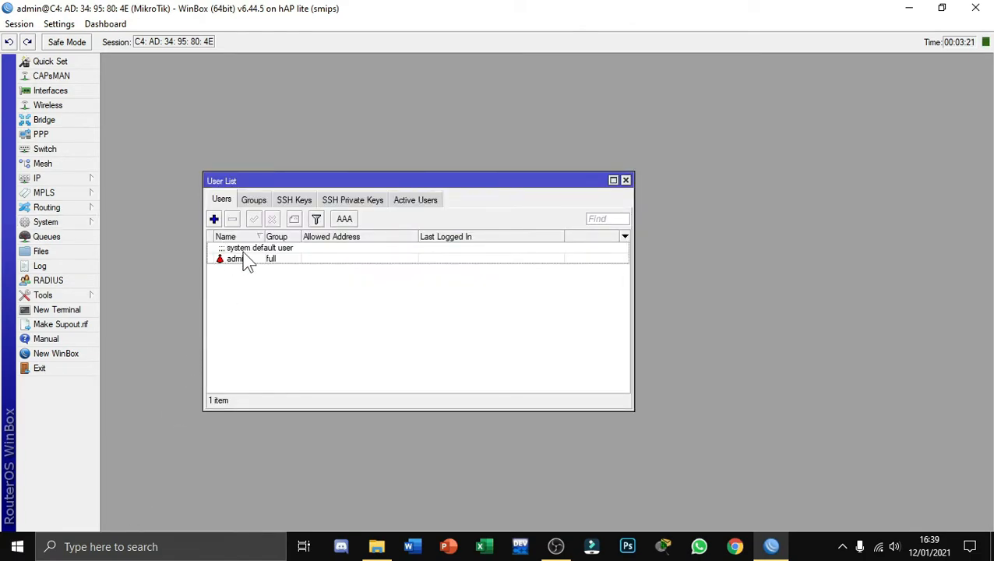
left_click(216, 221)
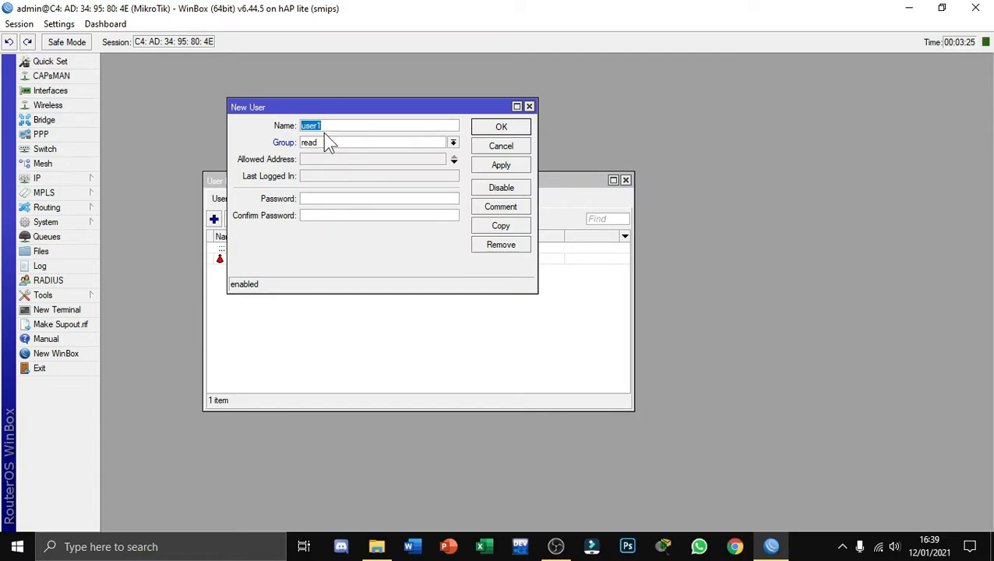
left_click(453, 143)
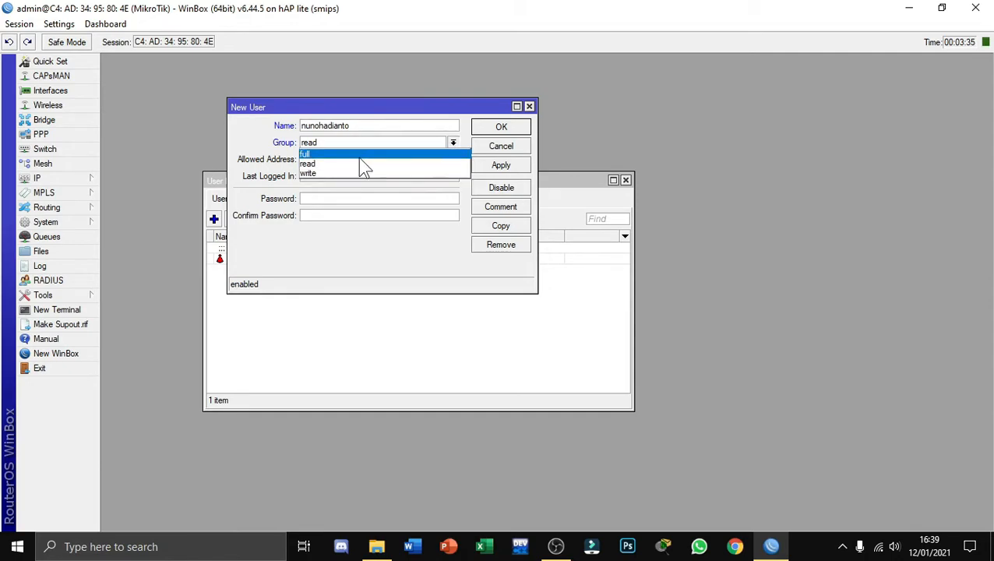
left_click(315, 154)
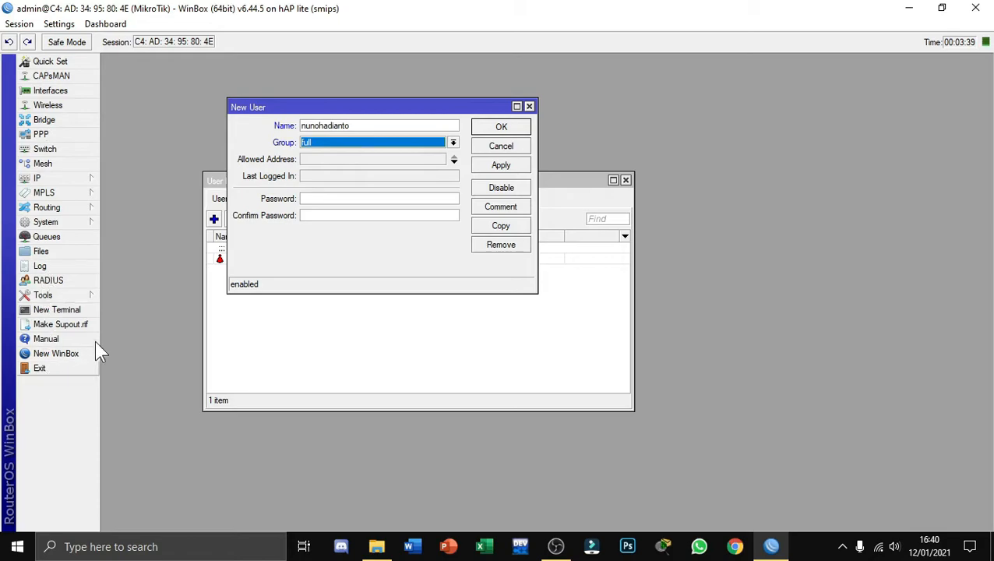
left_click(502, 167)
left_click(492, 129)
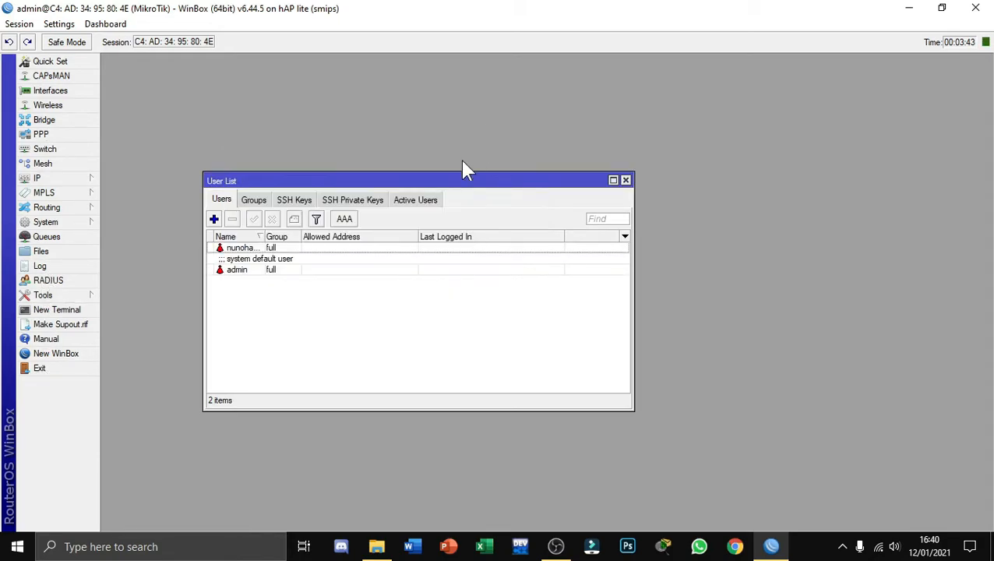
Remove the default admin user from the user list and close the list
left_click(257, 273)
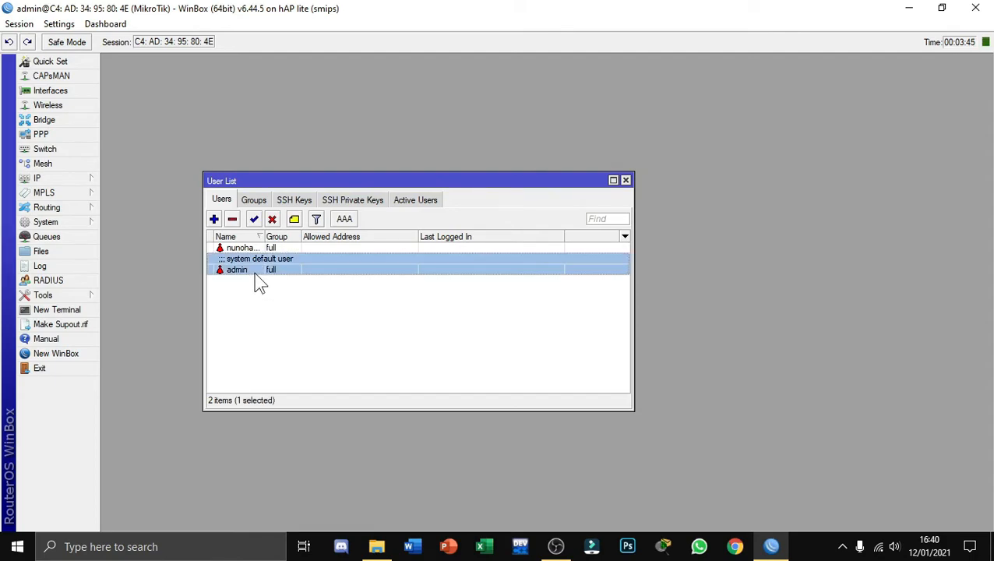
left_click(233, 220)
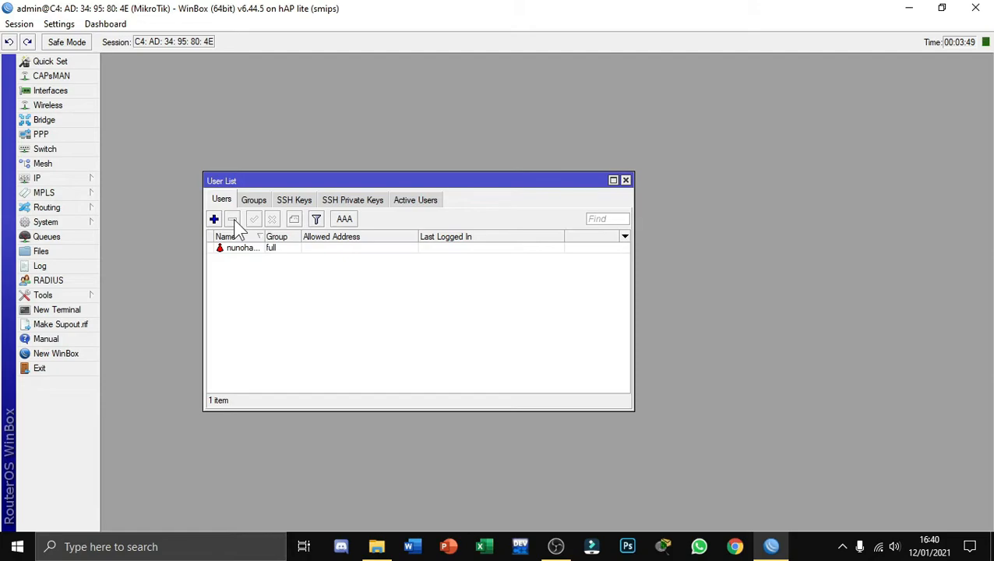
left_click(242, 249)
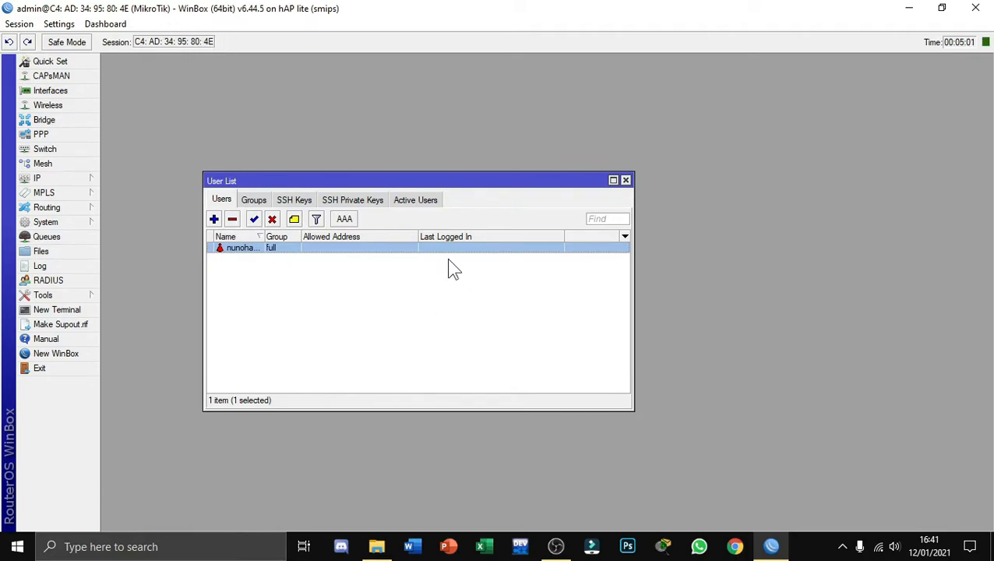
left_click(625, 180)
Set the router's system identity to the owner's full name
left_click(60, 222)
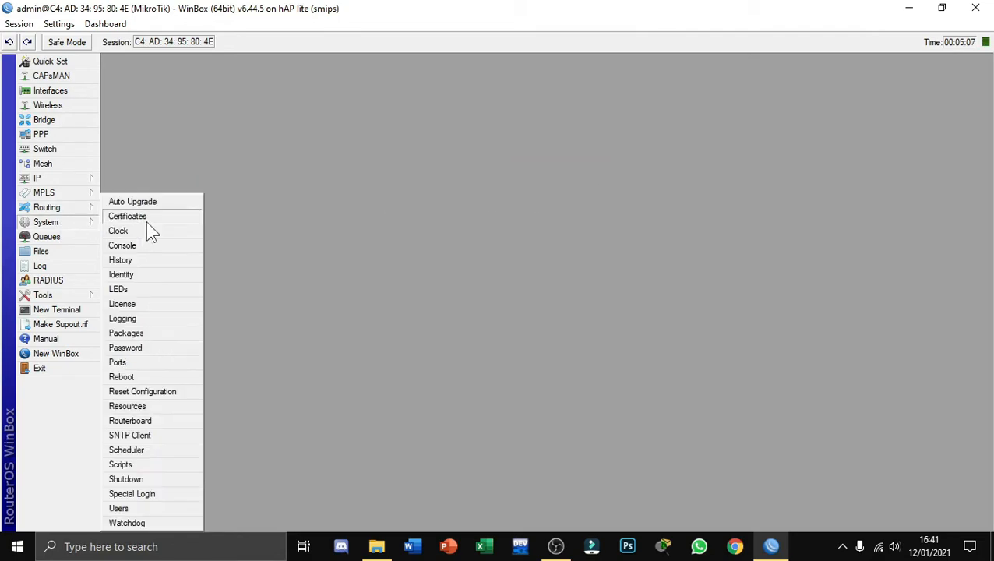
left_click(144, 274)
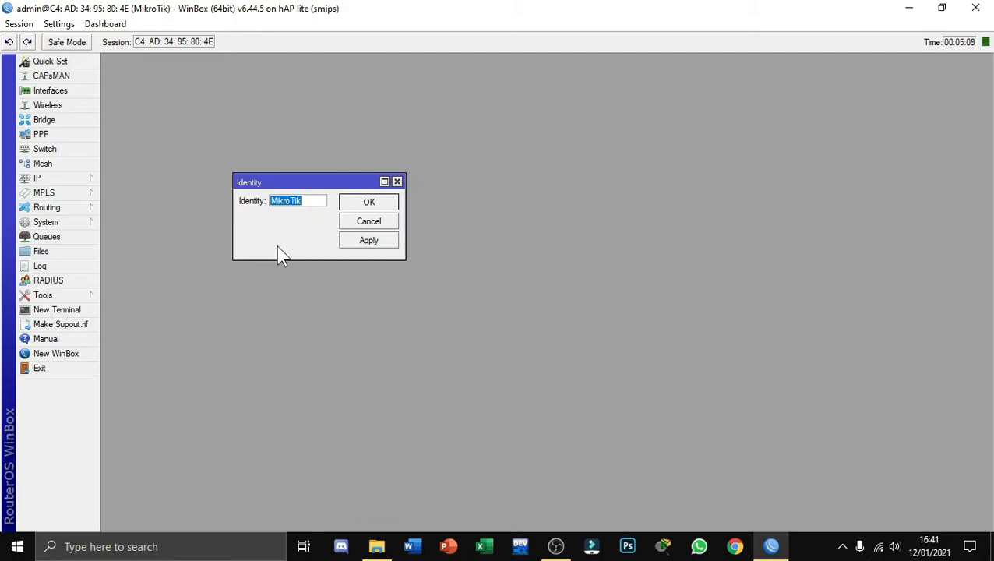
left_click(368, 241)
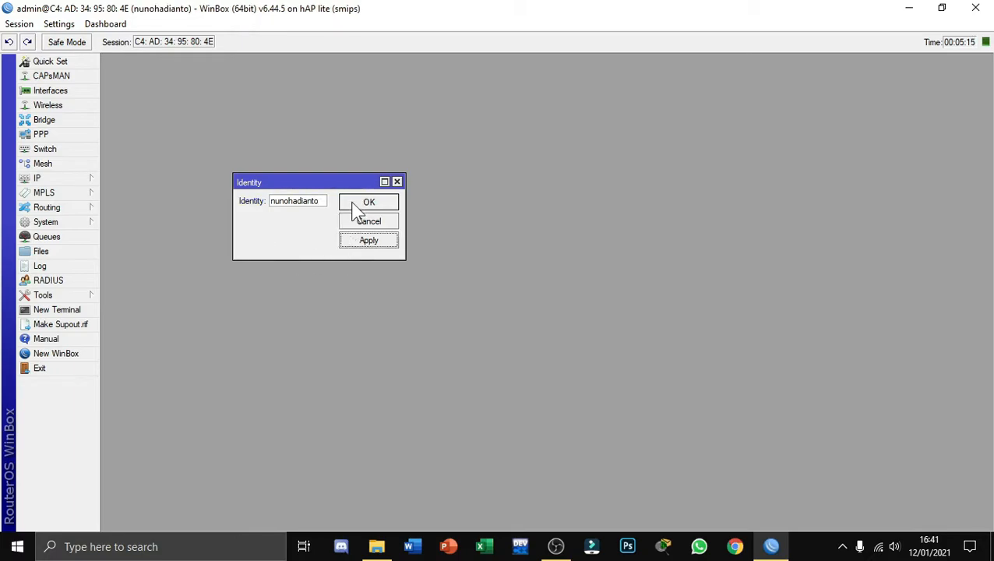
left_click(357, 203)
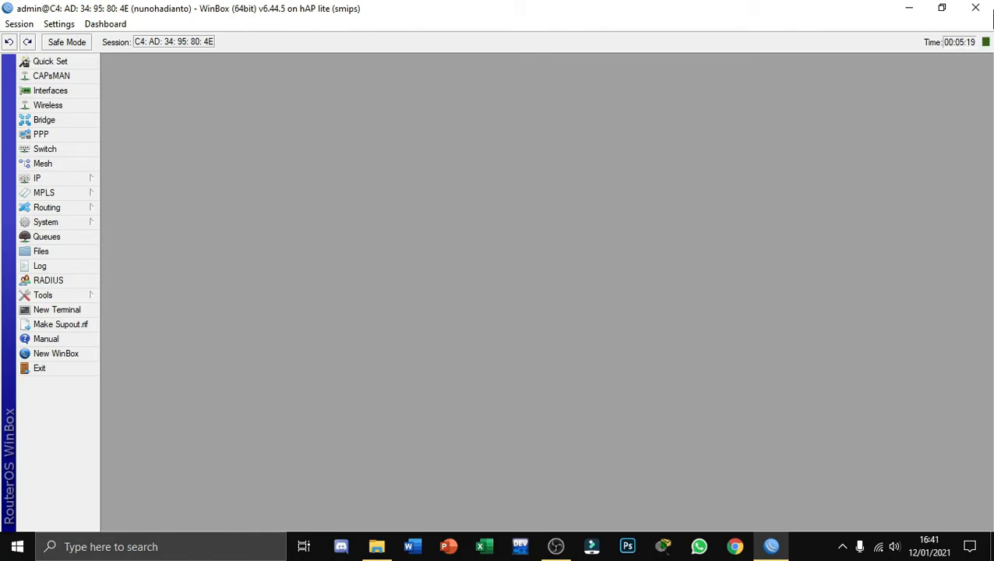
Close the router session, reopen WinBox and try to connect with the admin login
left_click(980, 11)
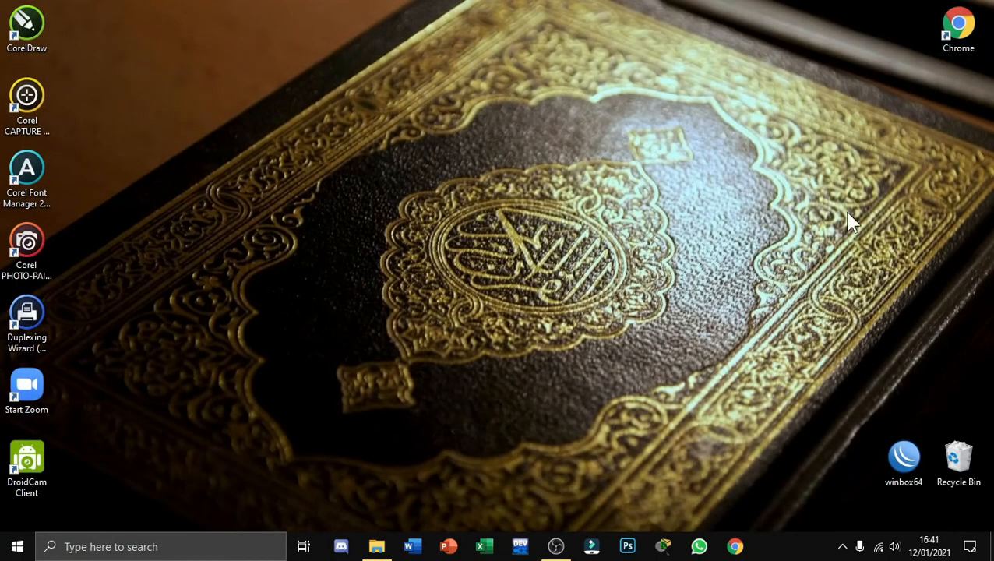
double_click(911, 455)
left_click(366, 113)
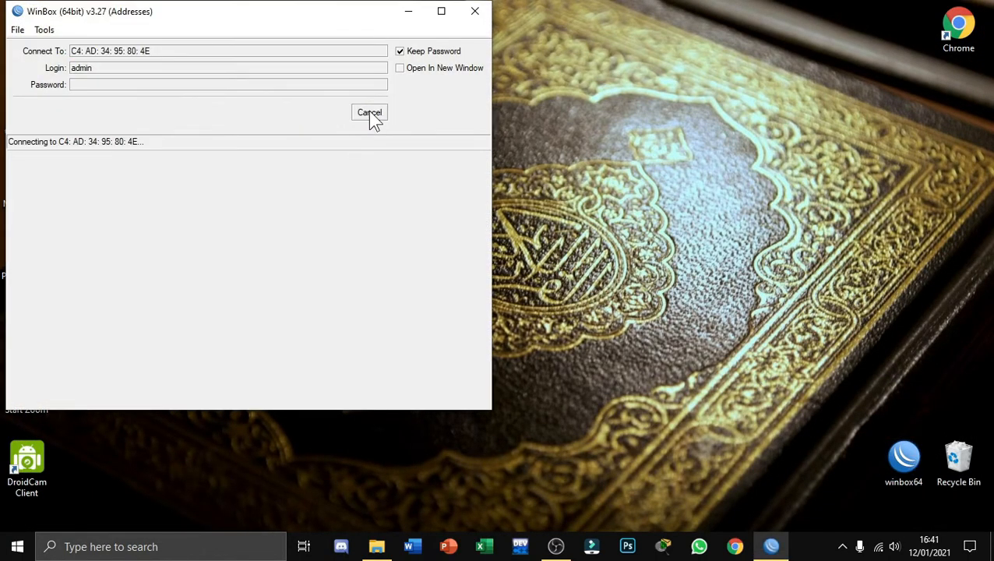
Clear the admin login name in the connection form
left_click(127, 66)
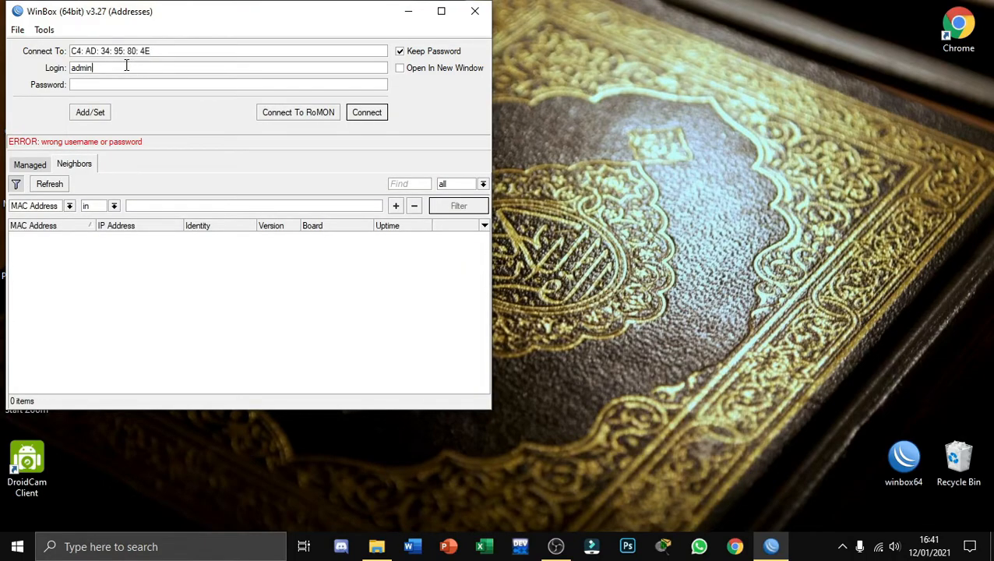
key("BackSpace")
key("BackSpace")
key("BackSpace")
key("BackSpace")
key("BackSpace")
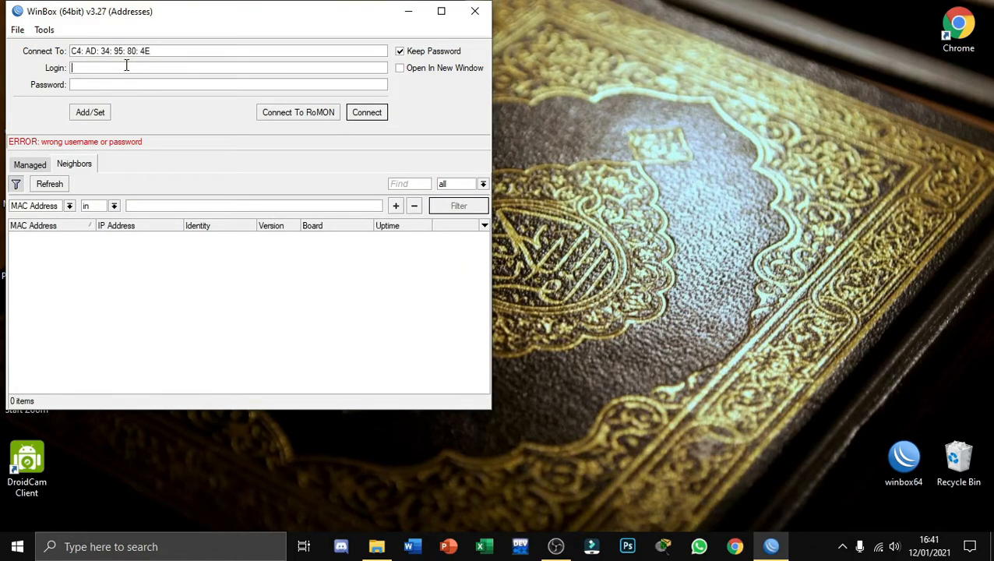
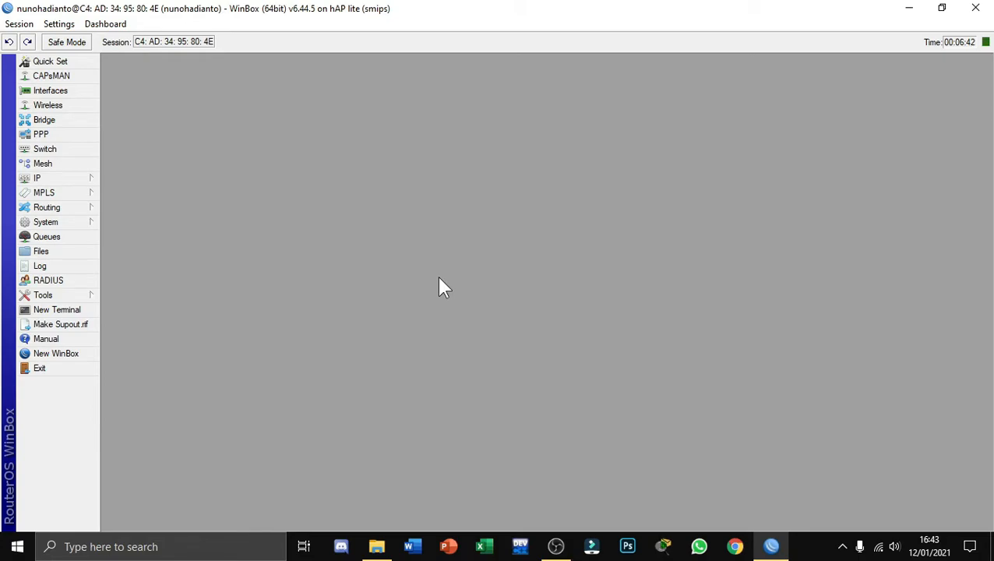
Create a new bridge interface named bridge-WAN
left_click(83, 119)
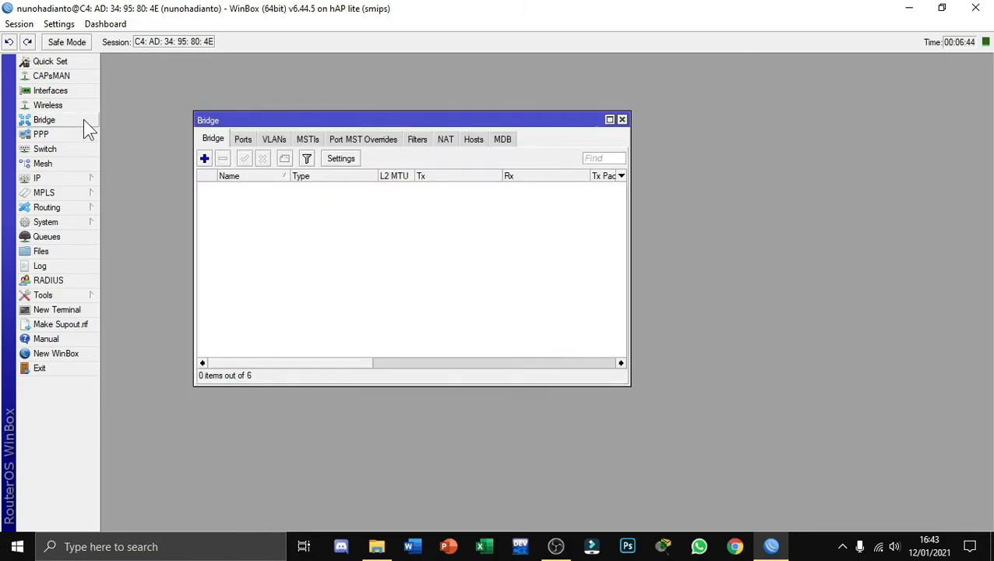
left_click(205, 159)
left_click(504, 177)
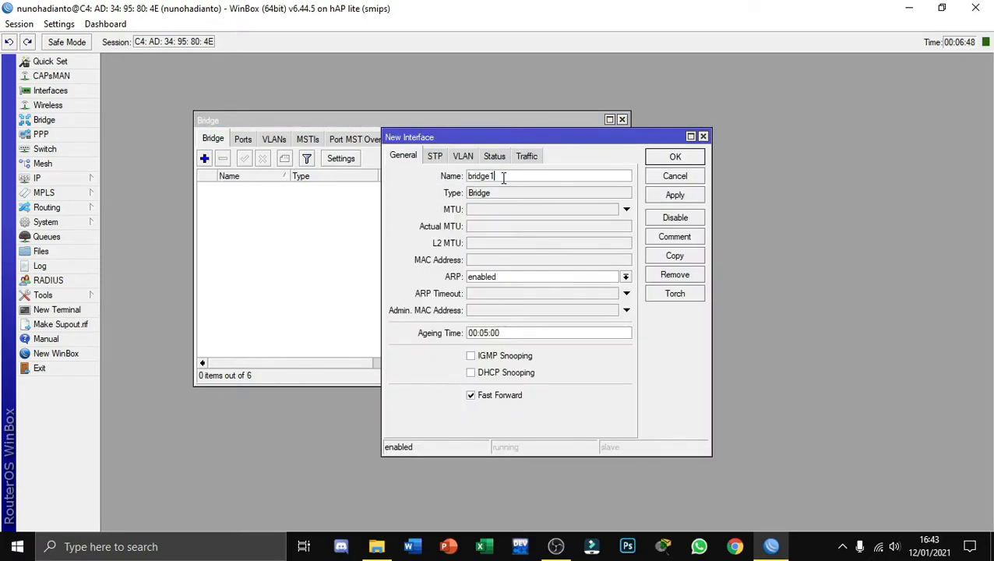
key("BackSpace")
type("-WAN")
left_click(674, 195)
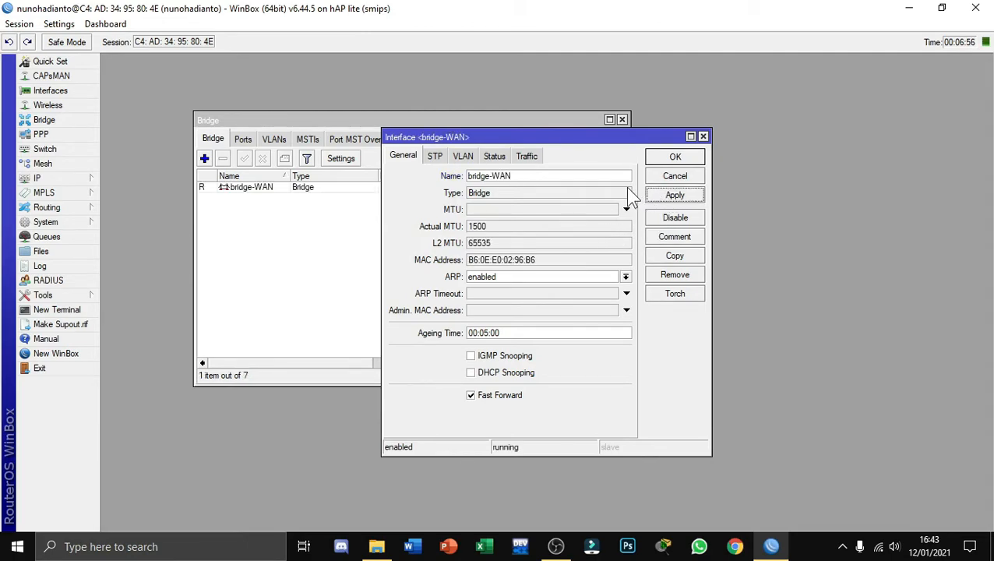
left_click(671, 158)
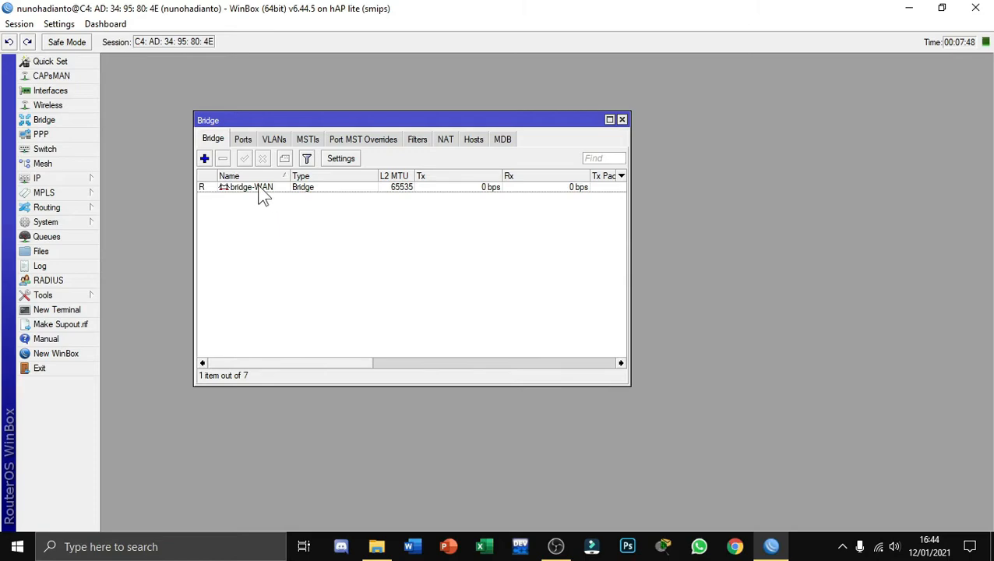
Add the ether1 interface as a port of the bridge-WAN bridge
left_click(242, 139)
left_click(204, 159)
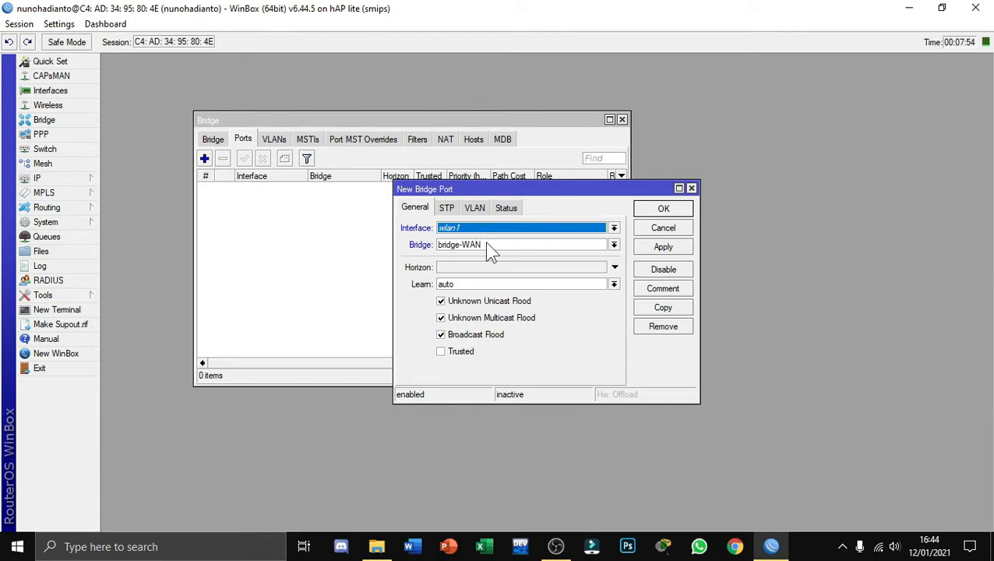
left_click(614, 228)
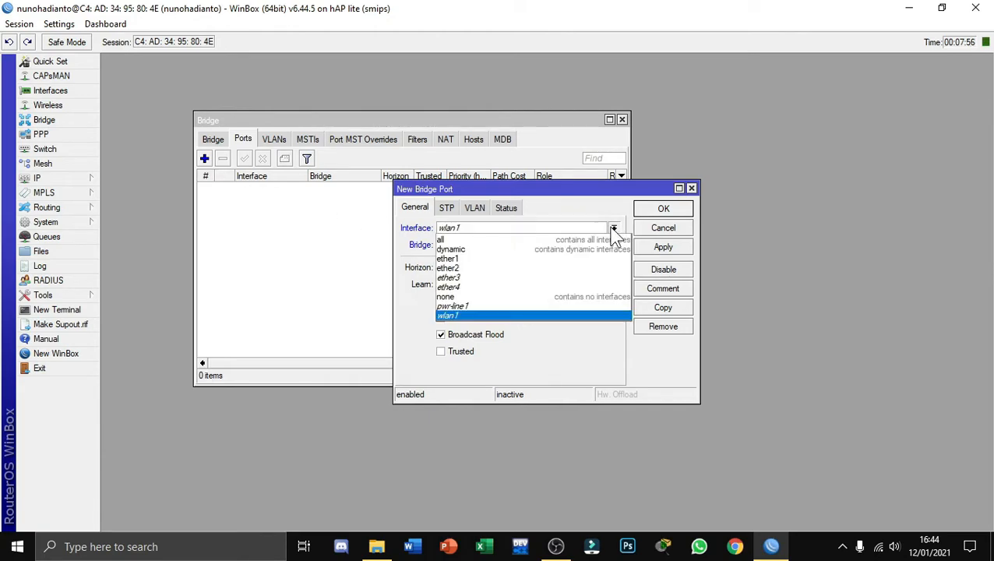
left_click(467, 259)
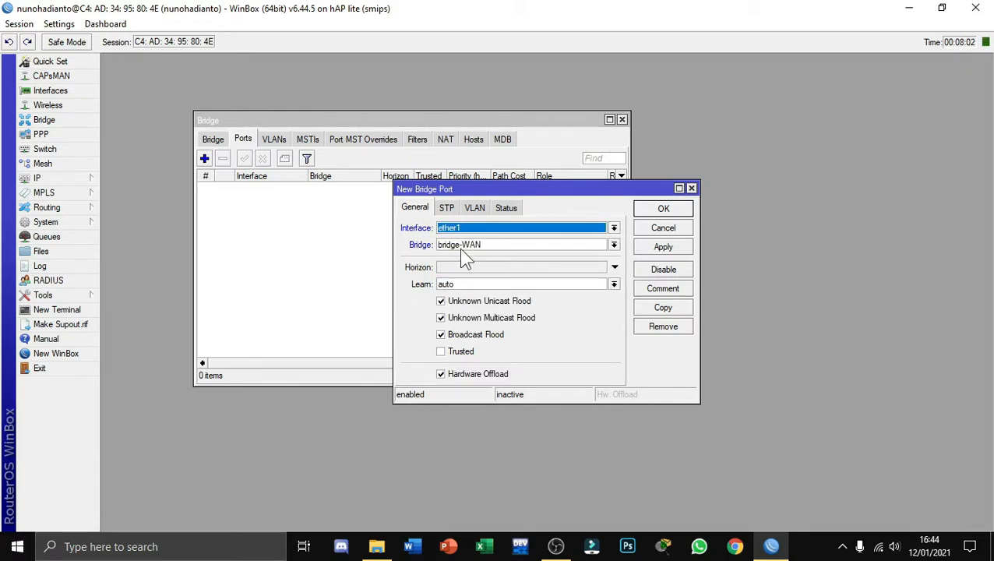
left_click(651, 209)
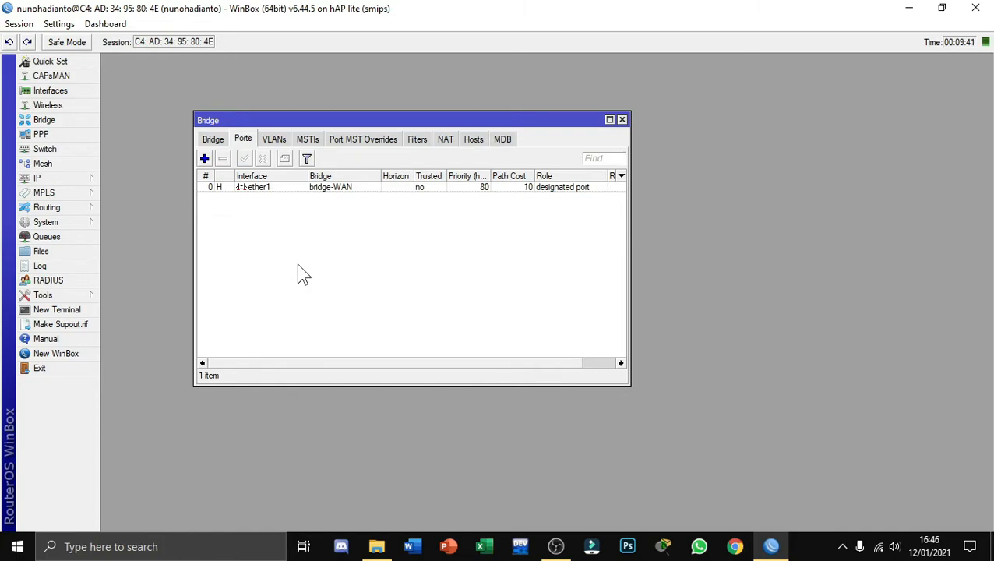
Add a DHCP client on the bridge-WAN interface with the default peer DNS, NTP and route options, and enable it
left_click(92, 178)
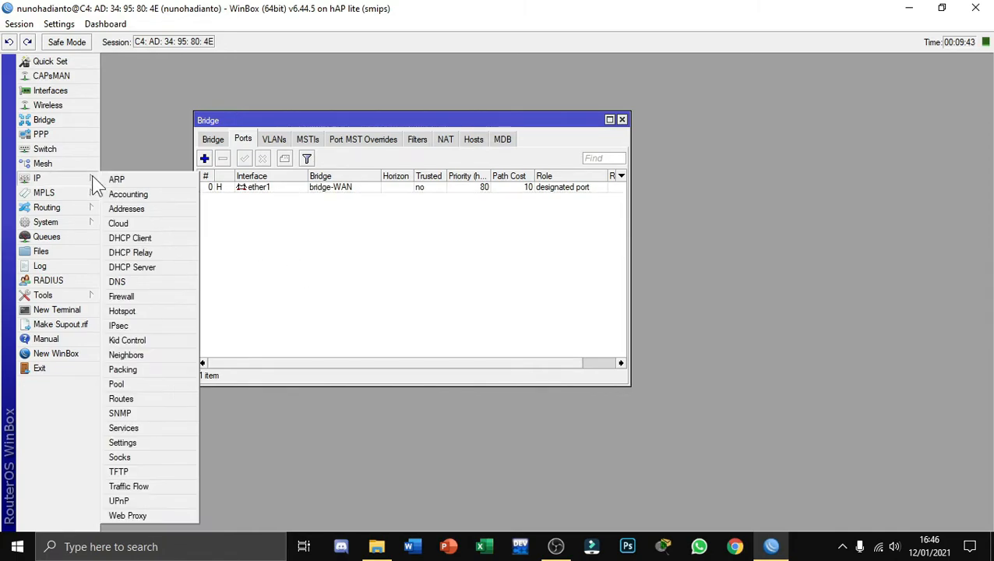
left_click(155, 237)
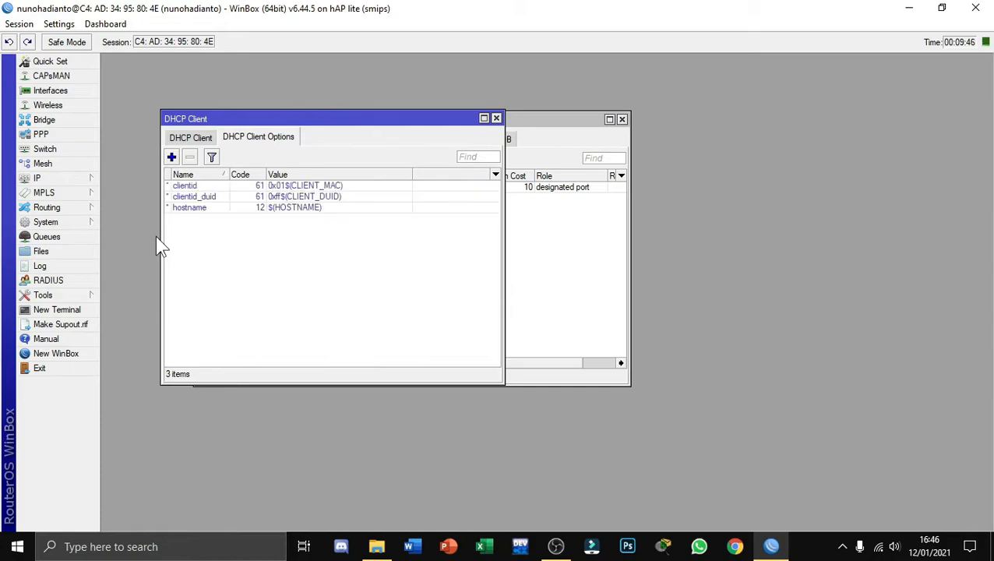
left_click(184, 137)
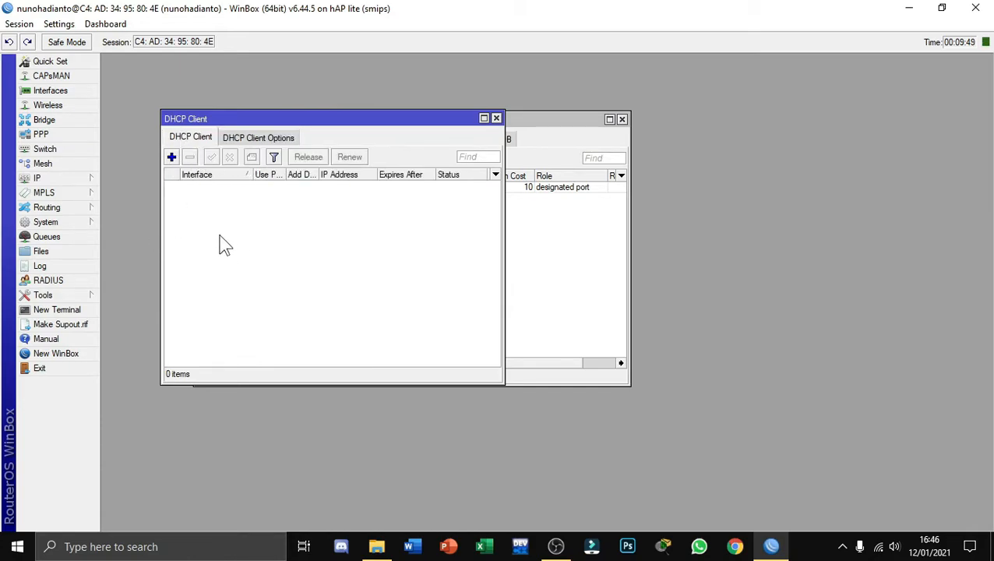
left_click(171, 157)
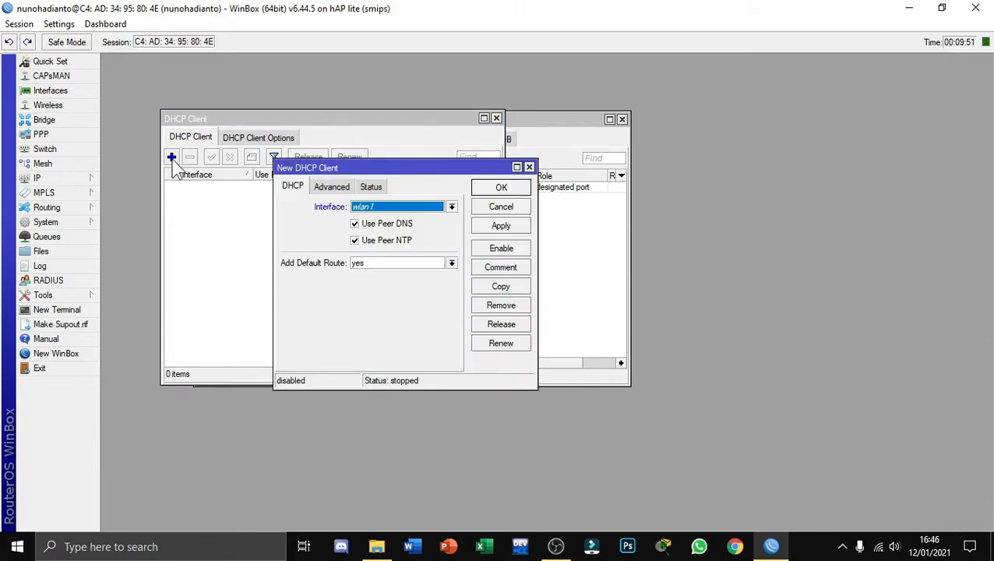
left_click(451, 207)
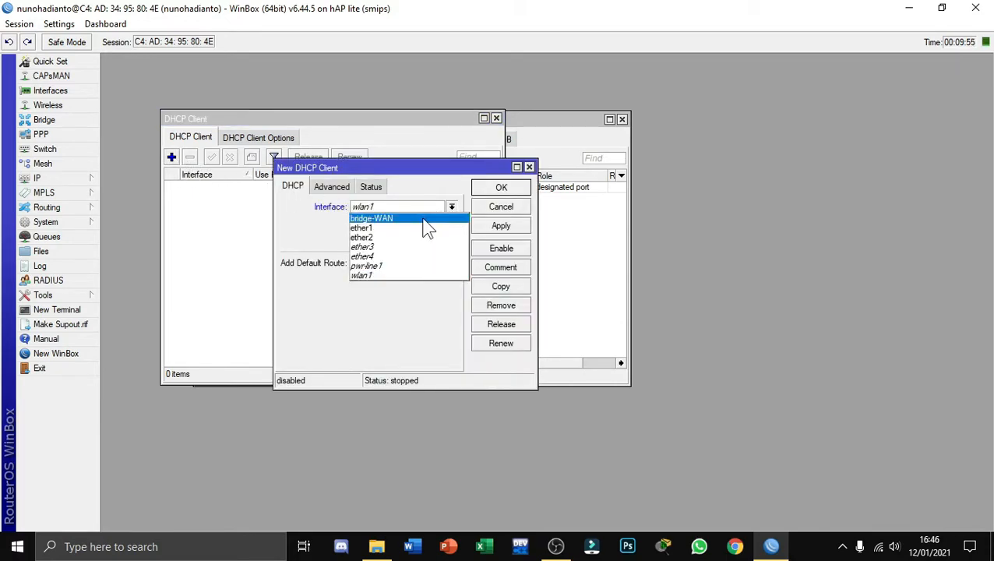
left_click(427, 219)
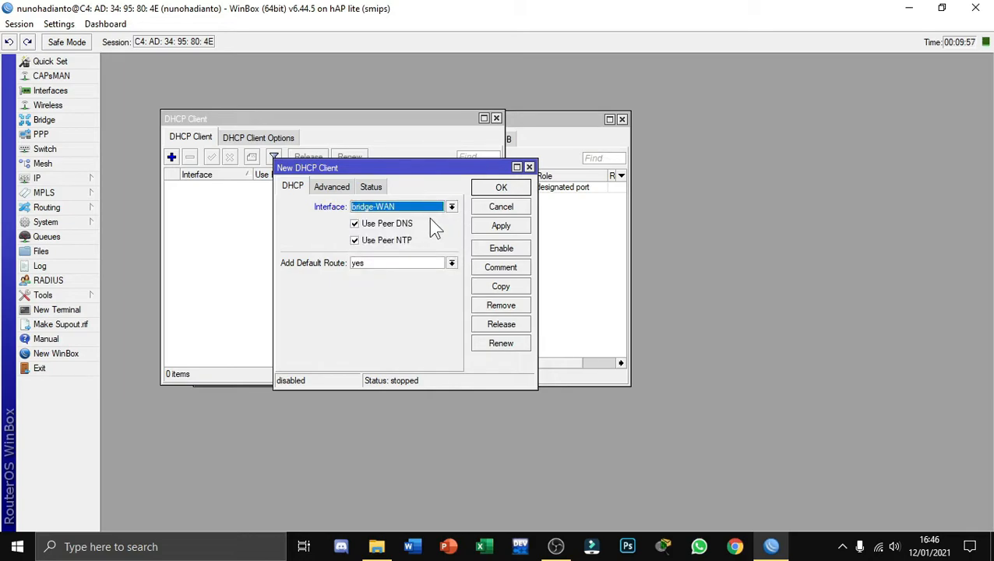
left_click(503, 227)
left_click(501, 187)
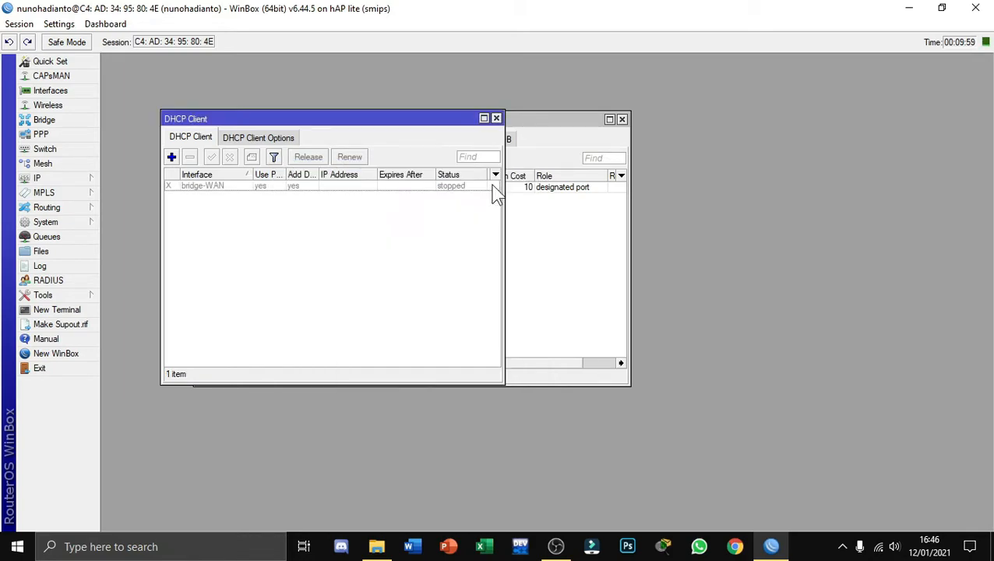
left_click(230, 187)
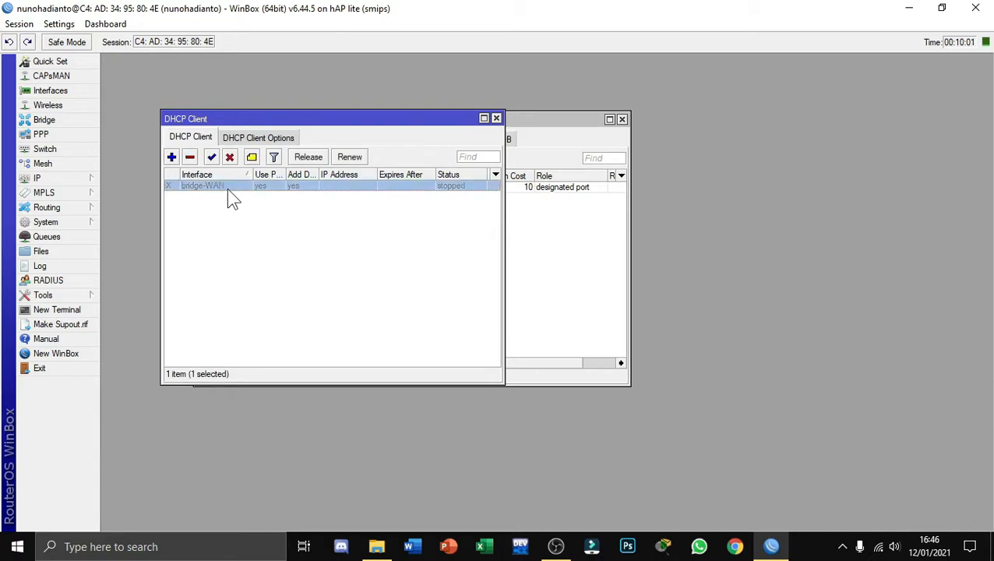
left_click(211, 157)
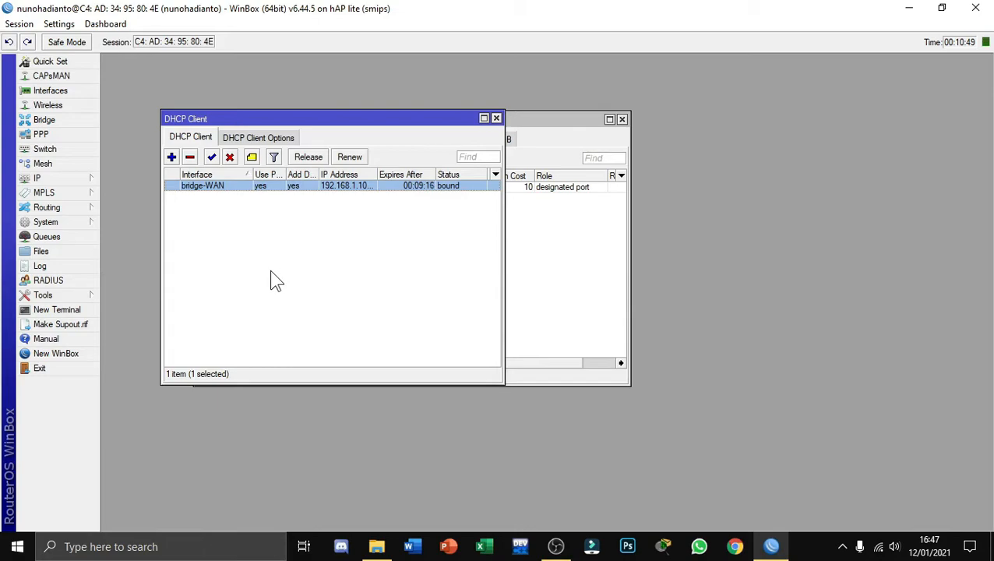
Check the router's IP address list and test internet access by pinging 8.8.8.8 from a new terminal, closing the terminal at the end
left_click(91, 179)
left_click(141, 208)
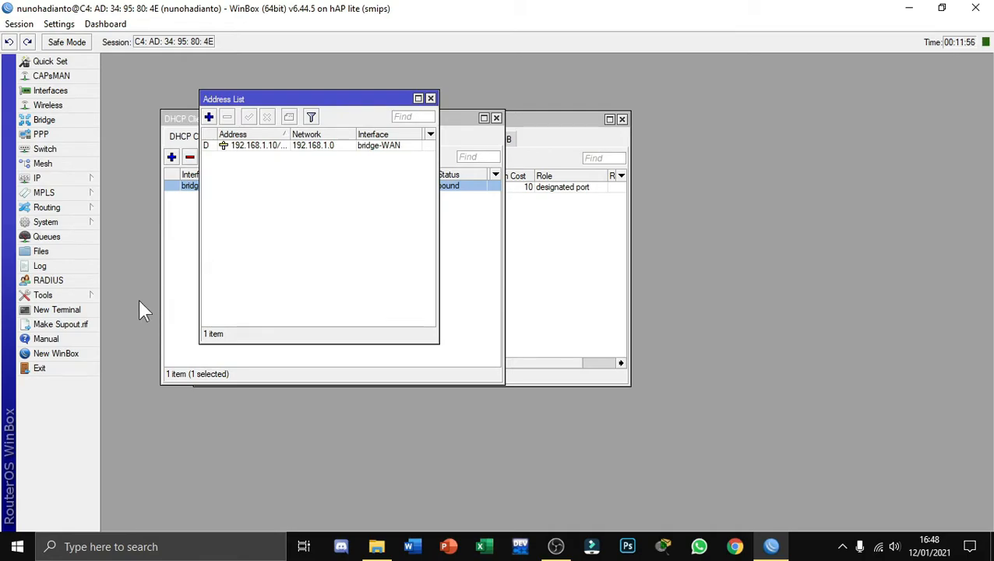
left_click(86, 311)
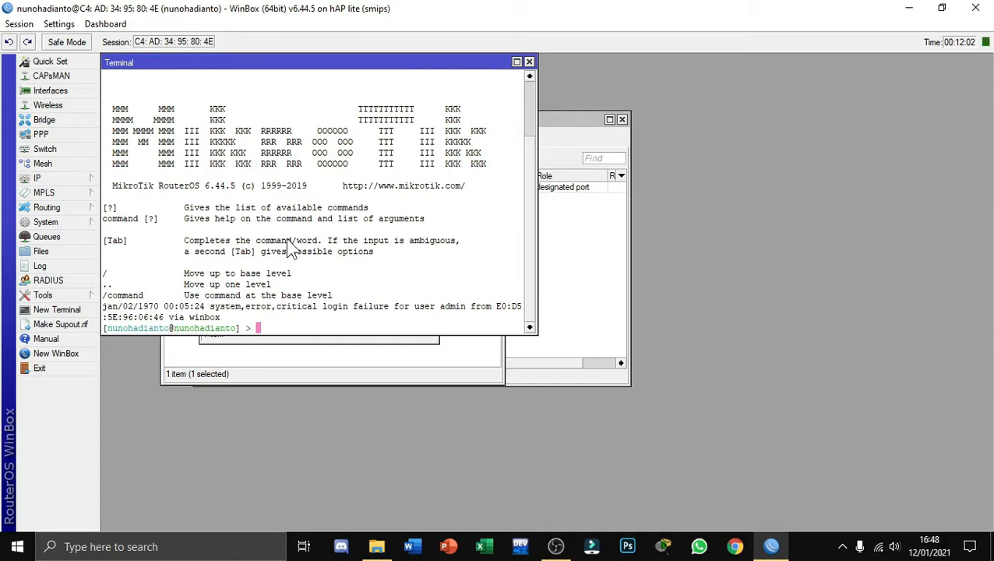
type("ping 8.8.8.8")
key("Return")
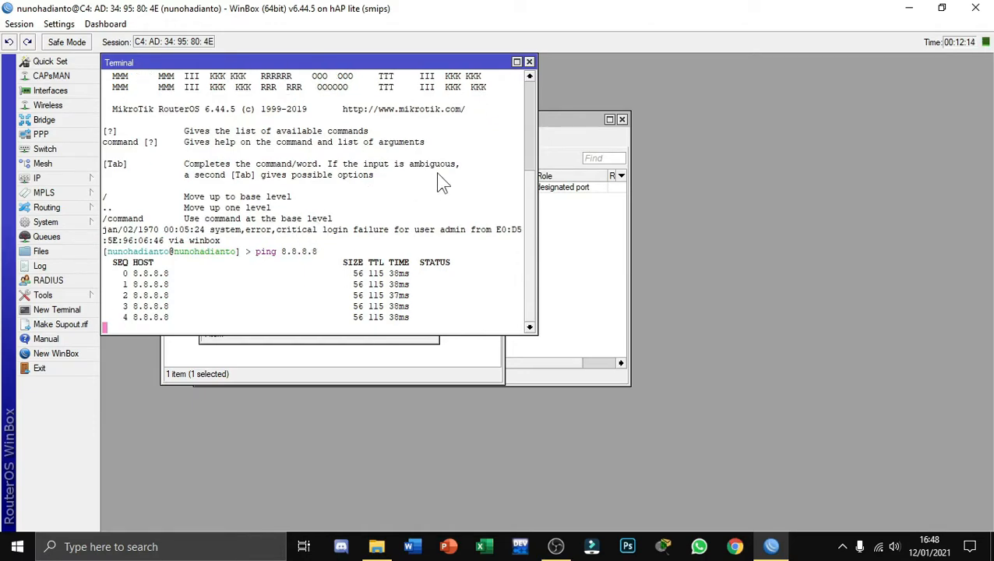
left_click(529, 62)
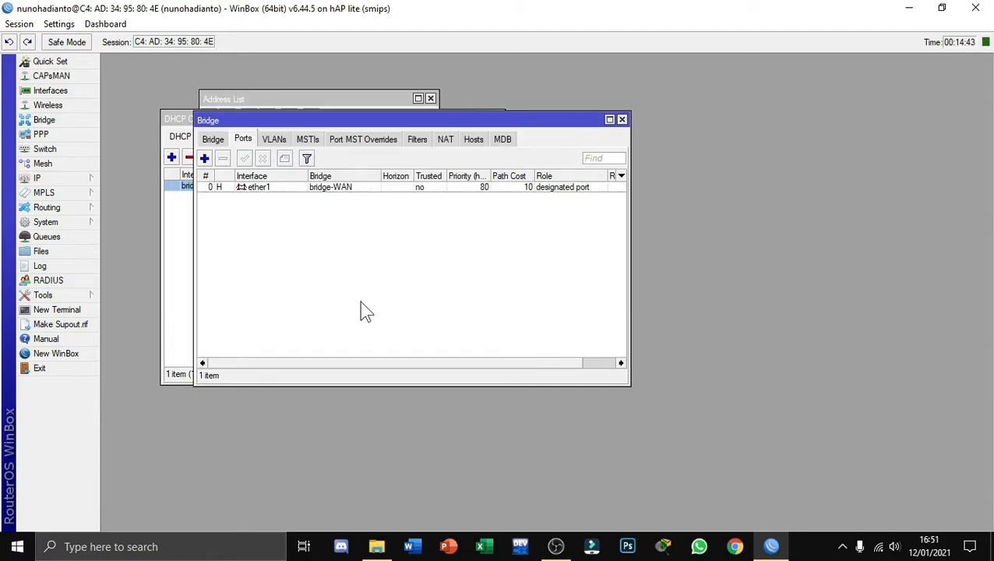
Examine the details of the default 0.0.0.0/0 route in the IP route list, and close them
left_click(74, 179)
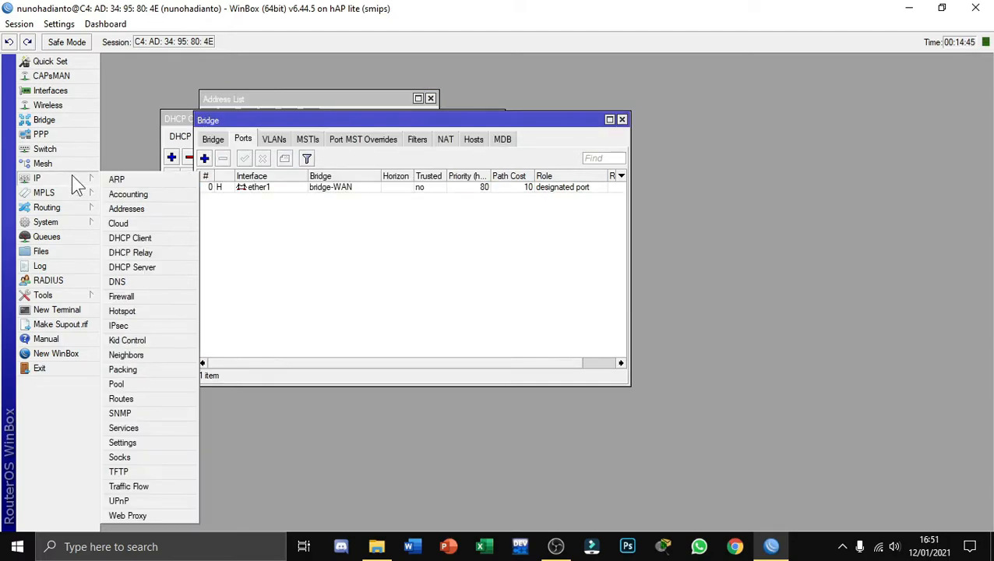
left_click(146, 397)
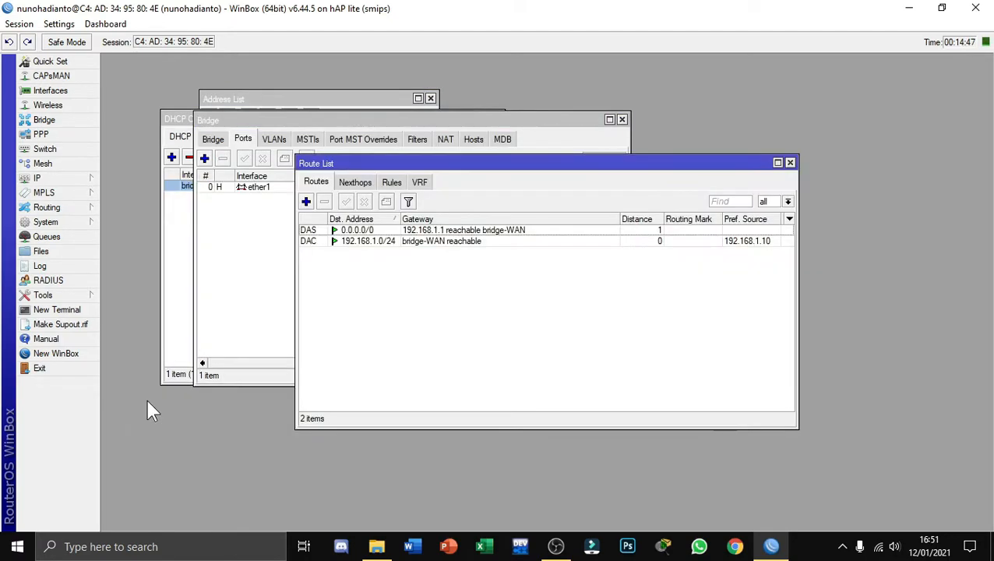
double_click(512, 230)
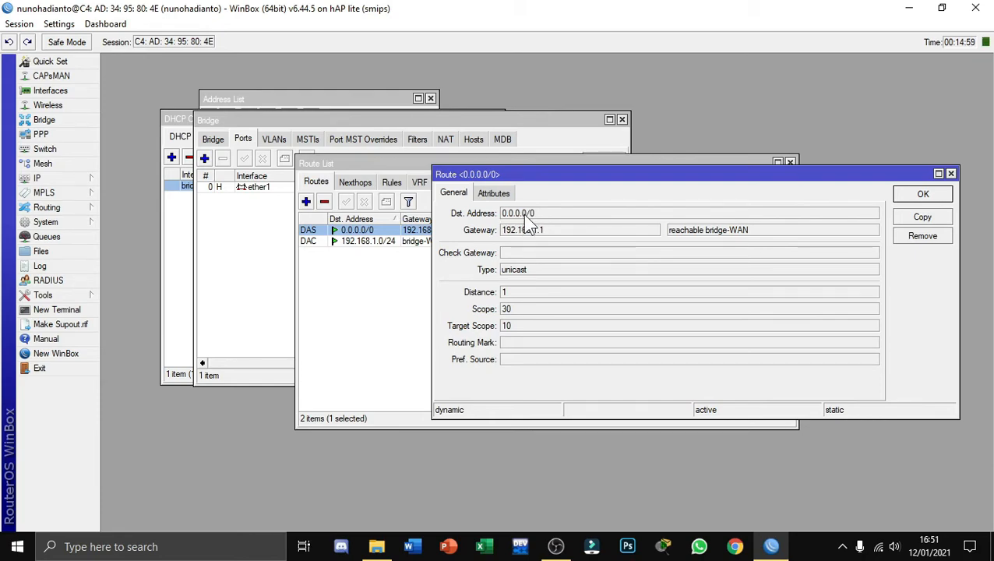
left_click(918, 194)
left_click(534, 316)
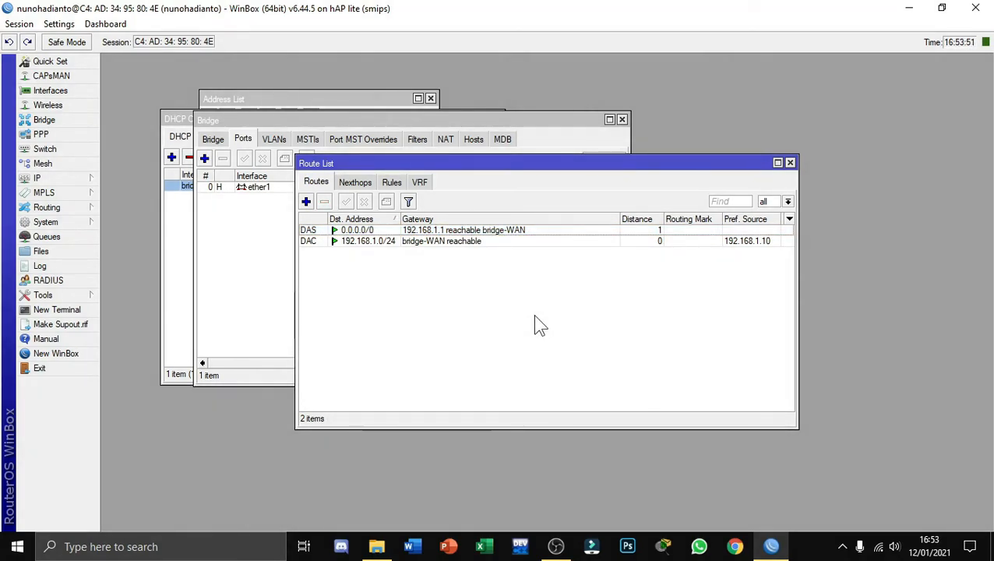
Allow remote requests in the router's DNS settings and apply the change
left_click(70, 179)
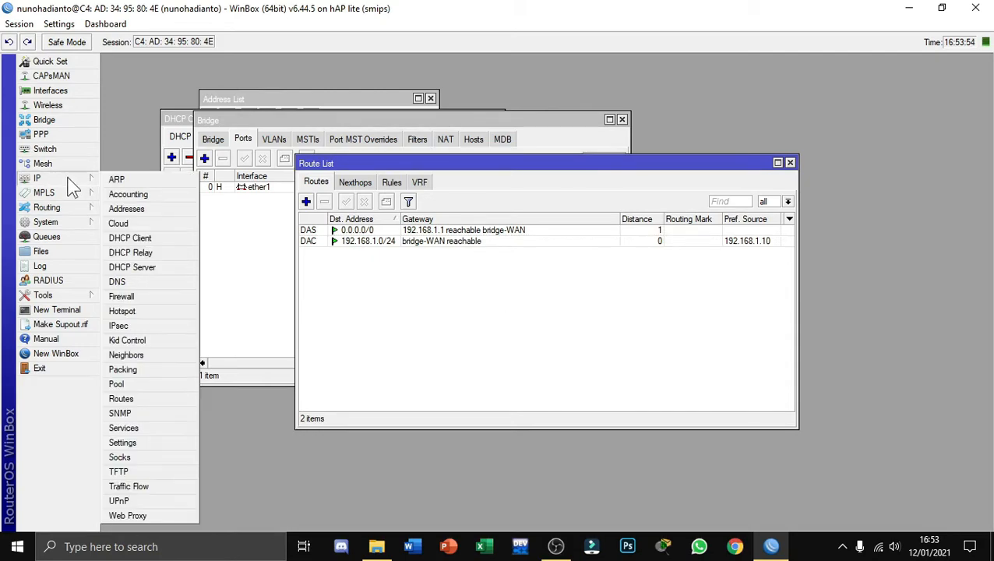
left_click(134, 282)
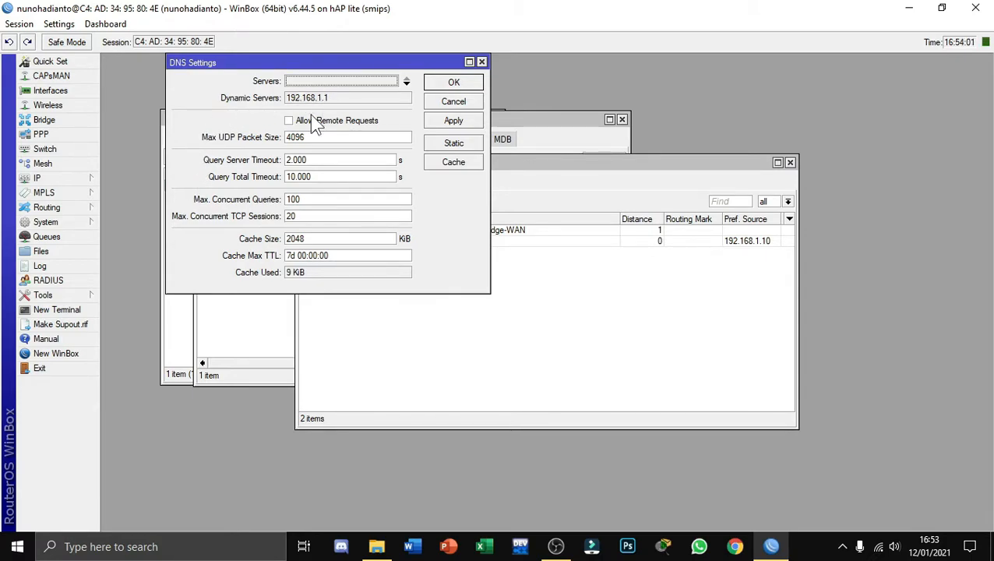
left_click(289, 121)
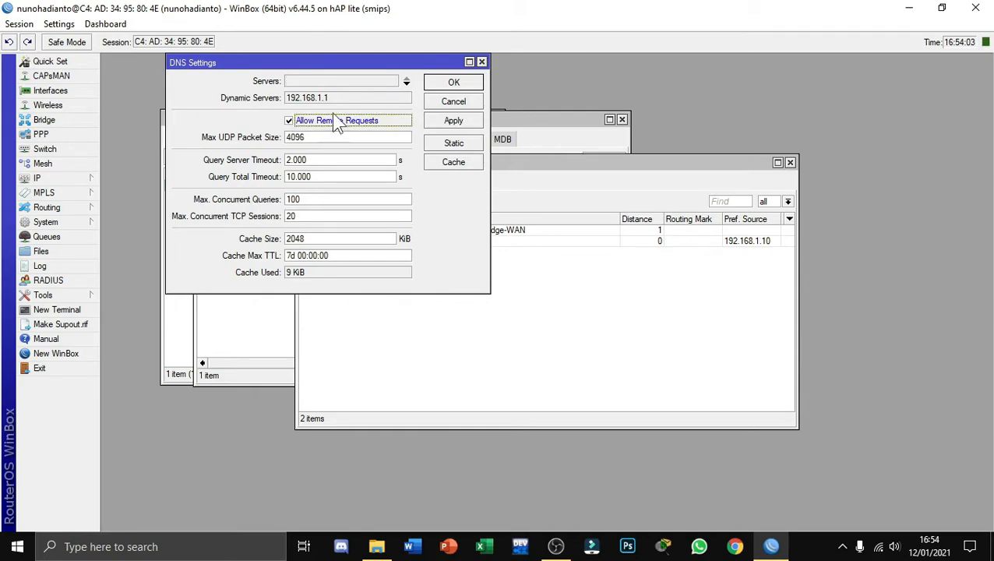
left_click(450, 122)
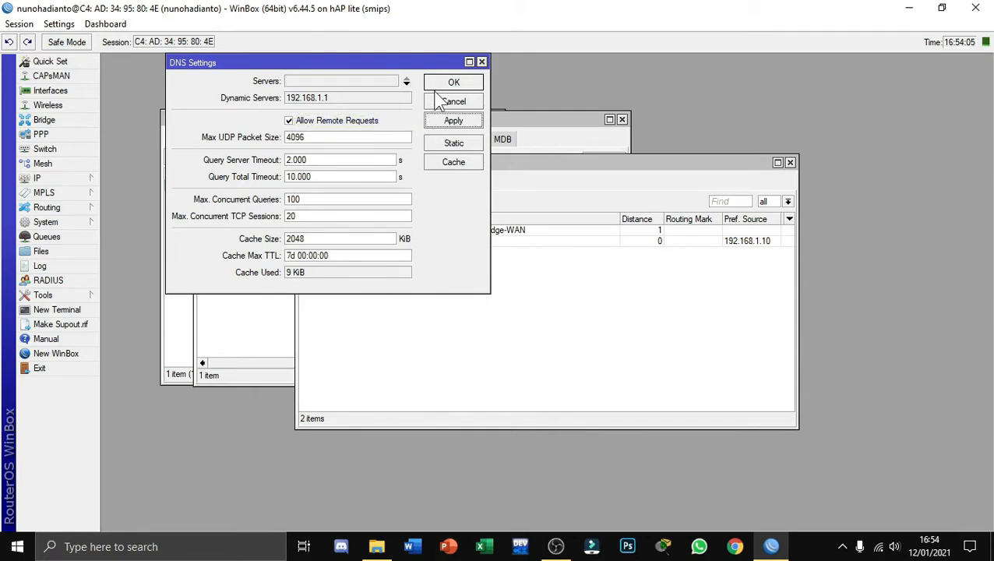
left_click(448, 83)
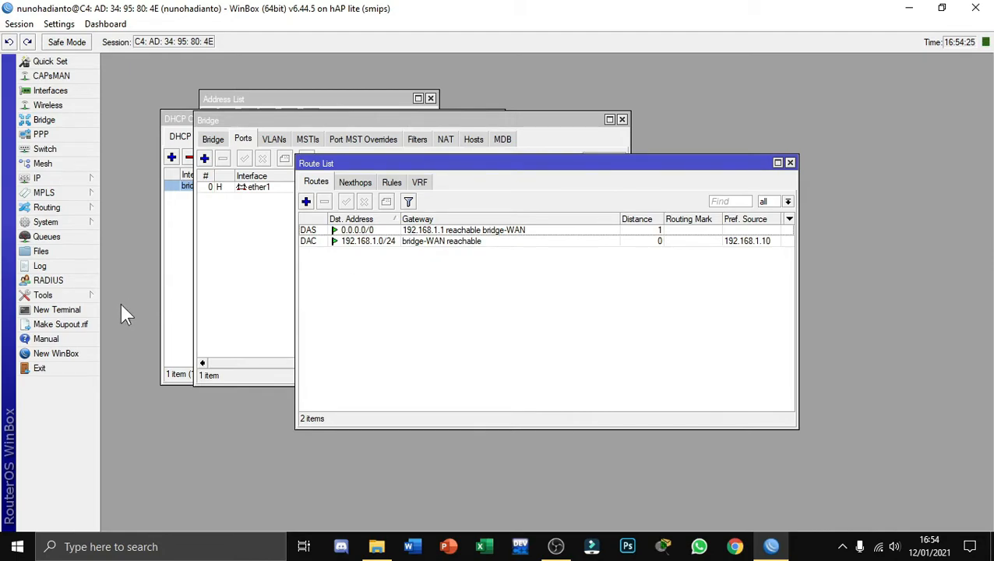
left_click(78, 311)
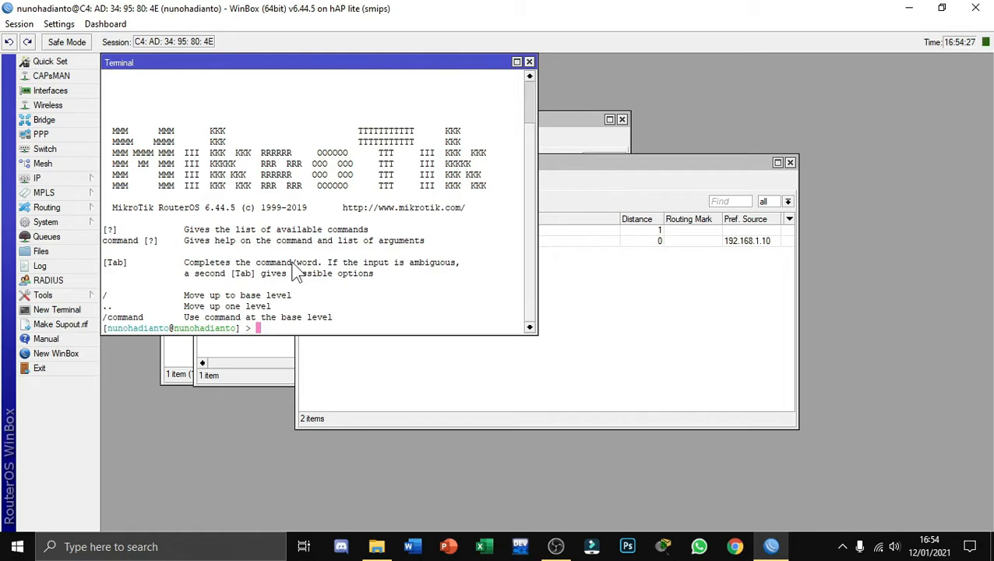
type("ping www.google.com")
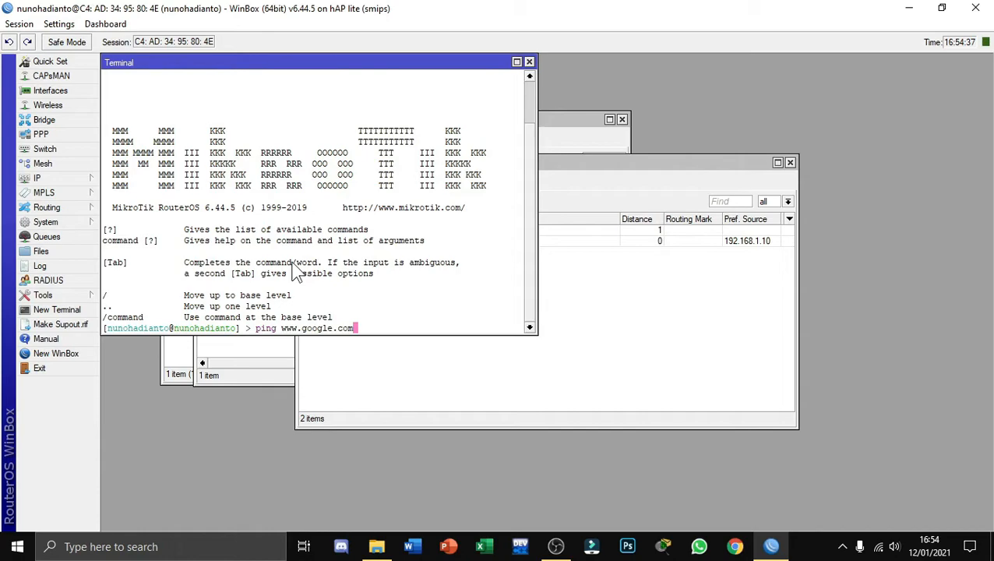
key("Return")
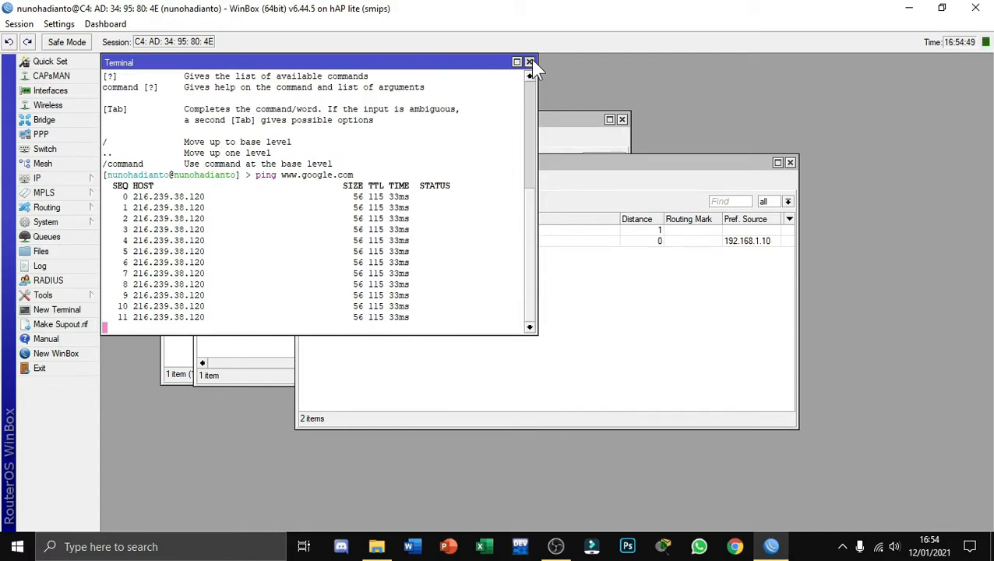
left_click(530, 61)
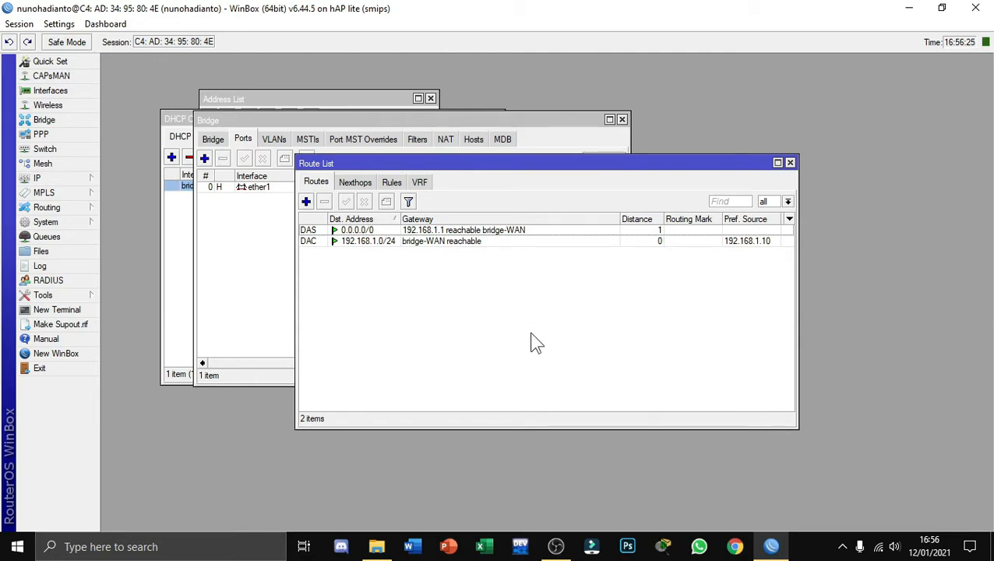
Create a new bridge interface named bridge-LAN and confirm it
left_click(264, 260)
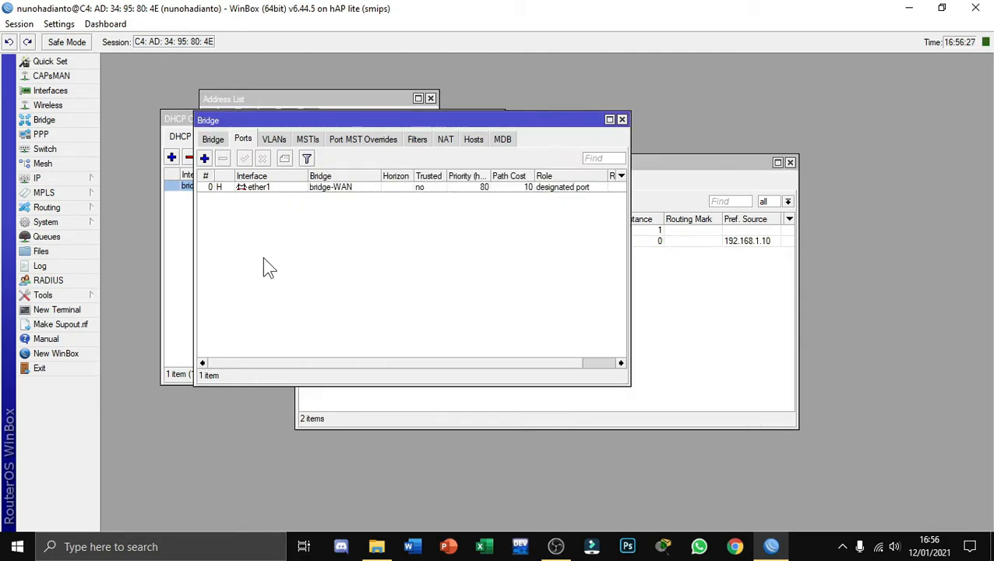
left_click(213, 139)
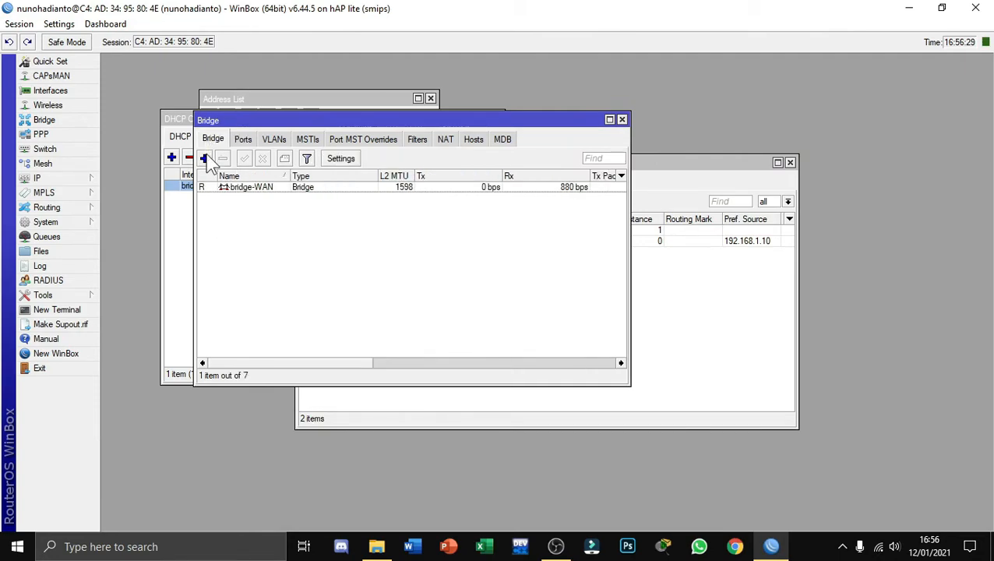
left_click(204, 158)
left_click(506, 176)
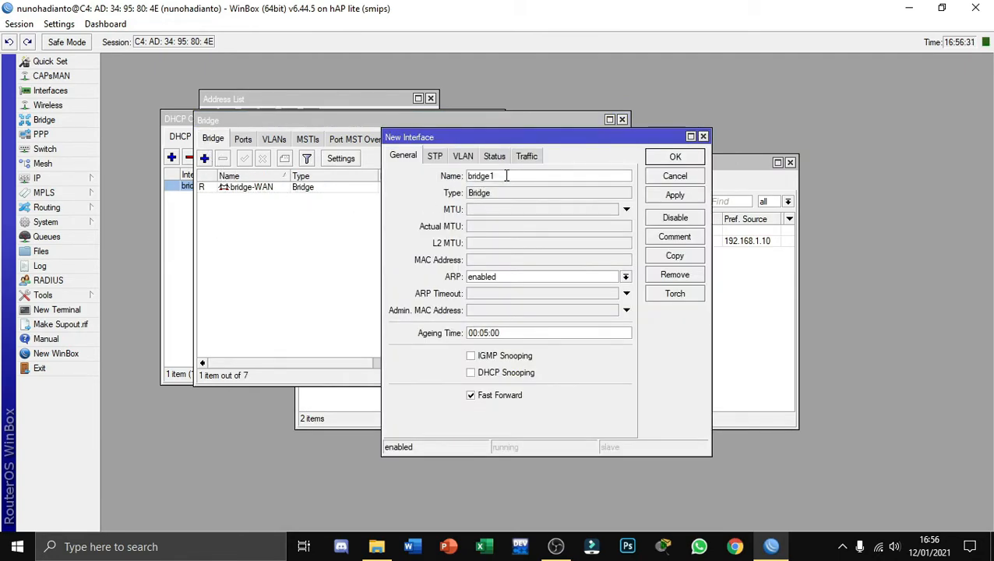
key("BackSpace")
type("-LAN")
left_click(674, 195)
left_click(674, 156)
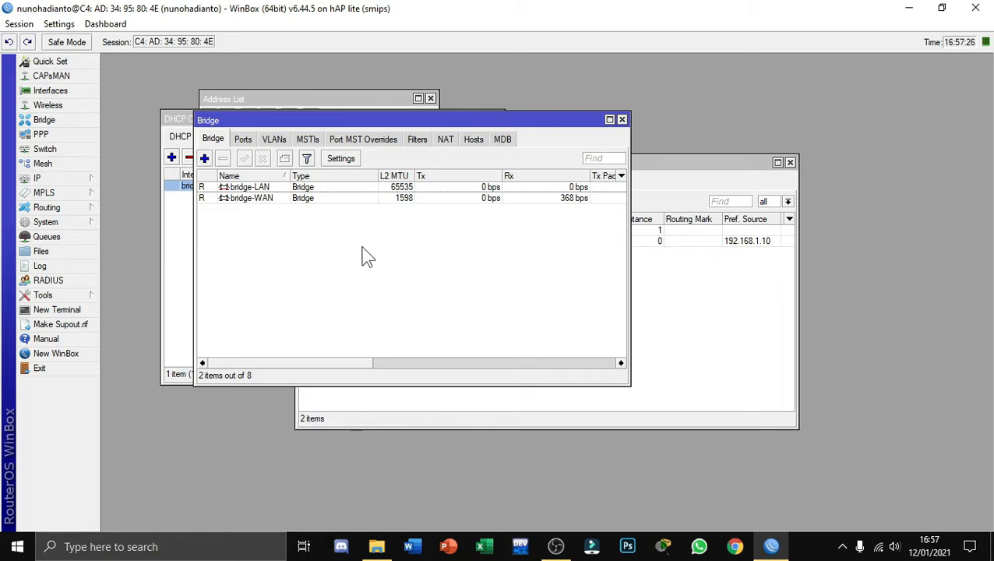
Add ether2 as a port of bridge-LAN
left_click(243, 140)
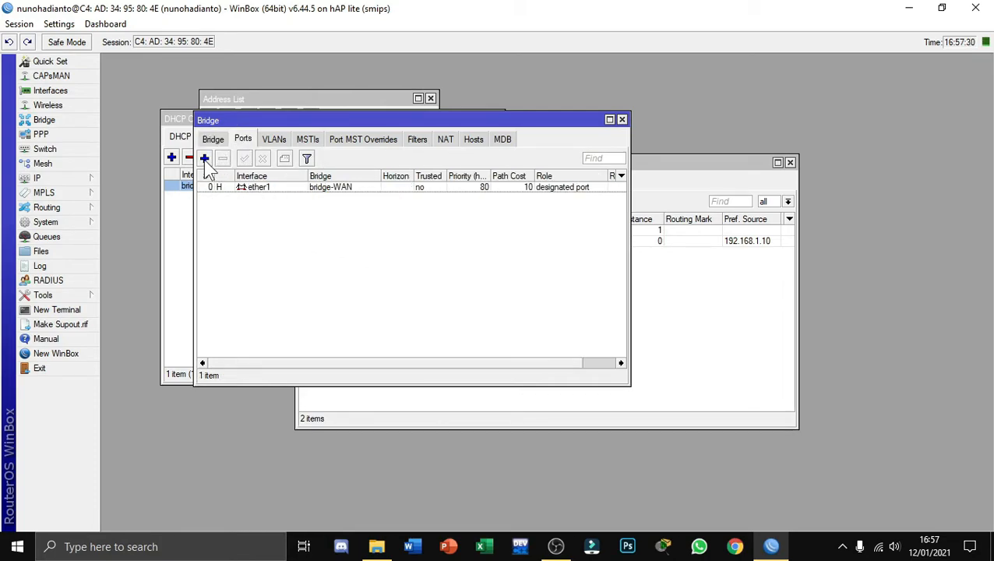
left_click(204, 158)
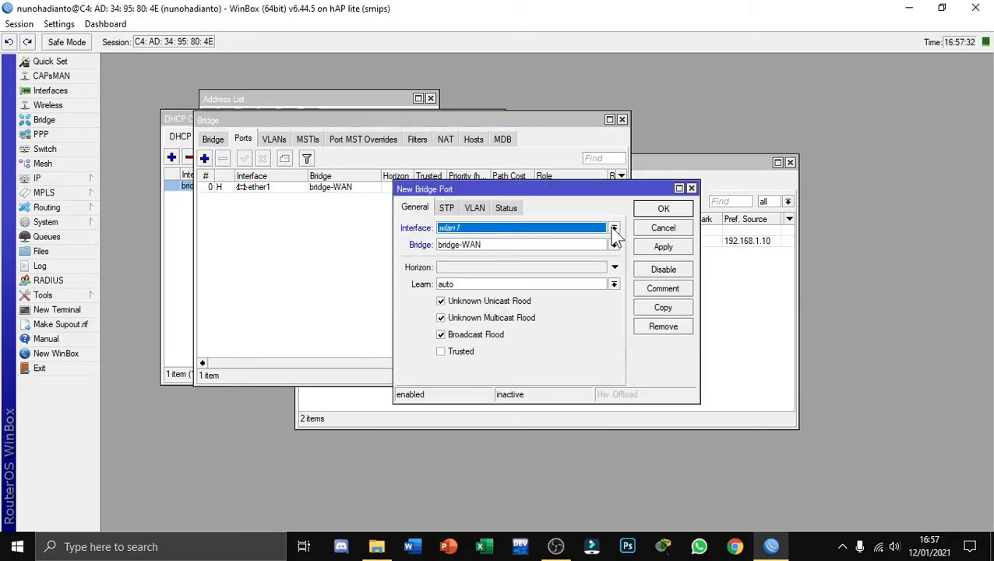
left_click(614, 228)
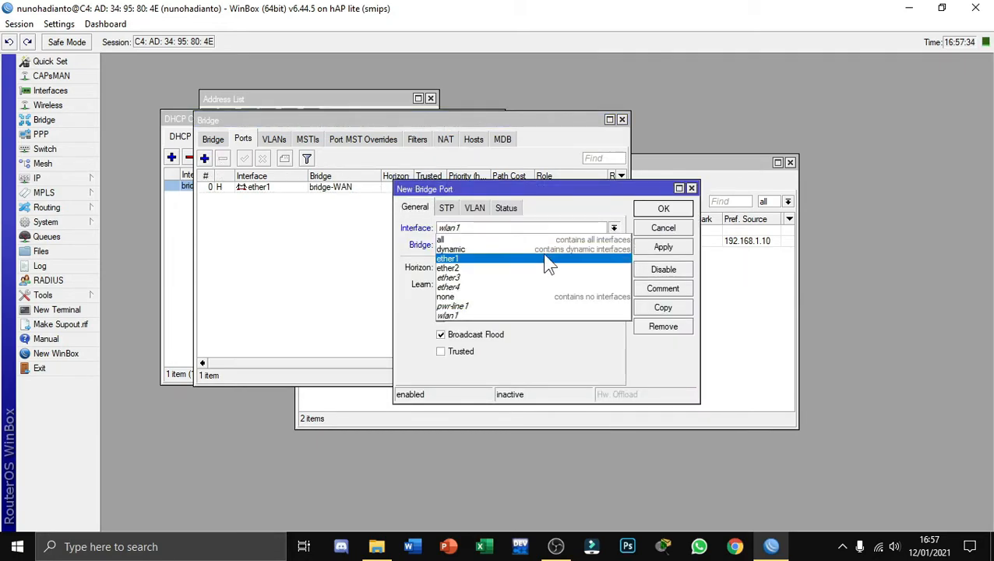
left_click(523, 268)
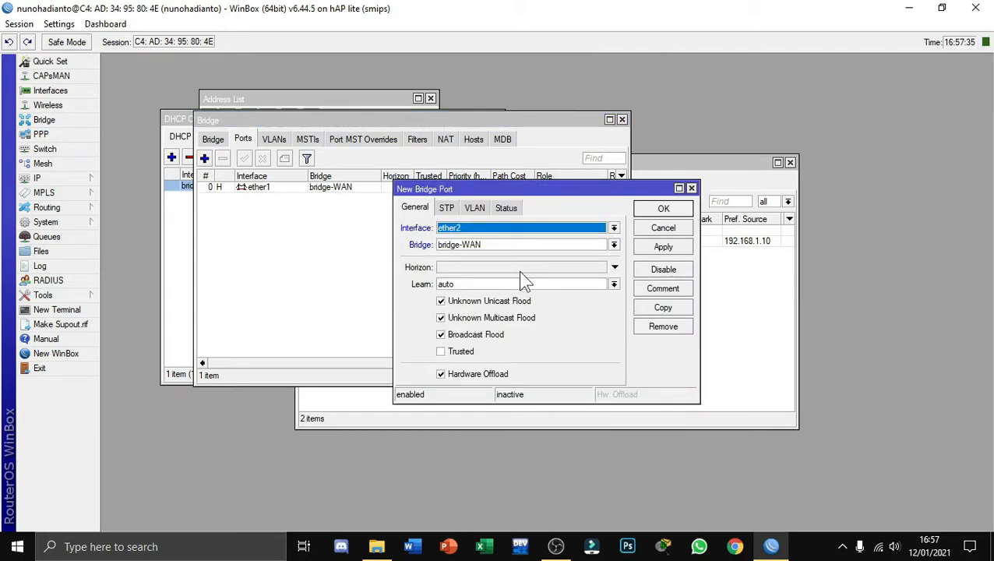
left_click(613, 244)
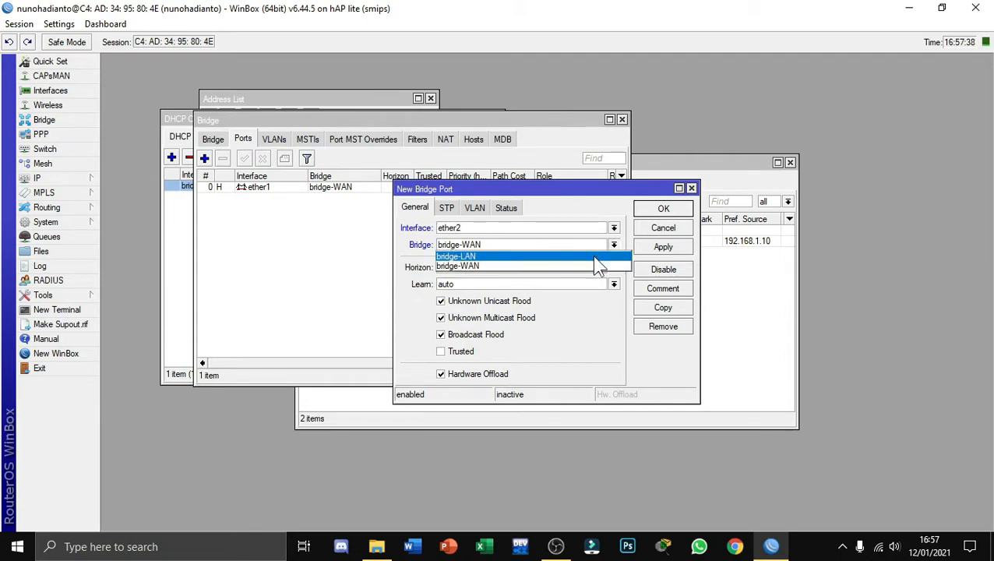
left_click(598, 256)
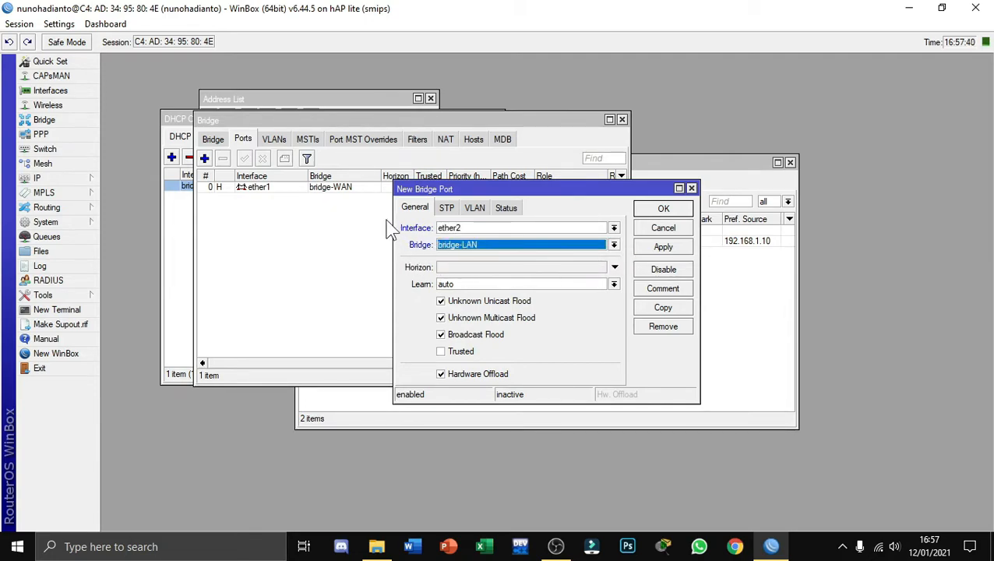
left_click(660, 249)
left_click(660, 210)
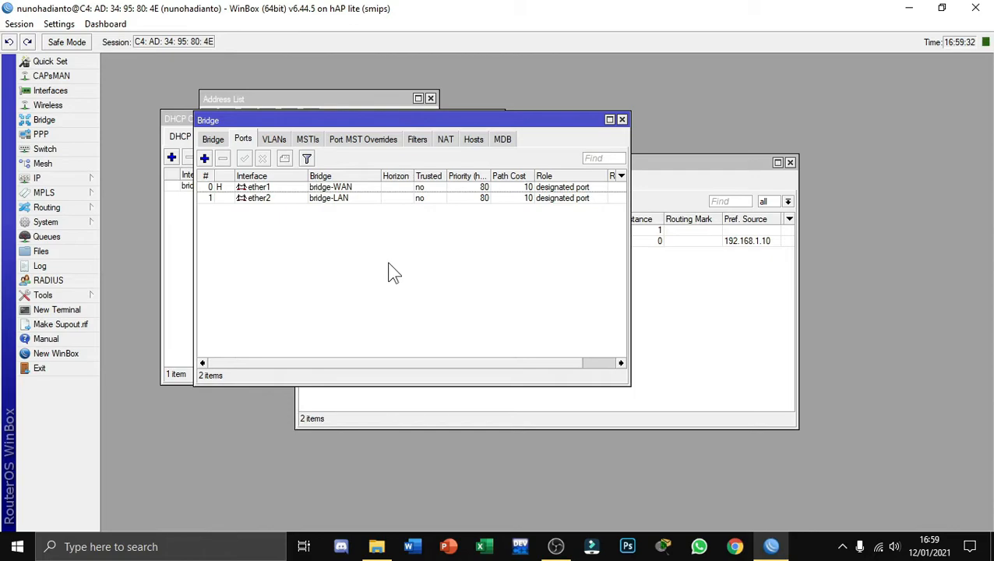
Add the wireless interface wlan1 as a port of bridge-LAN
left_click(204, 158)
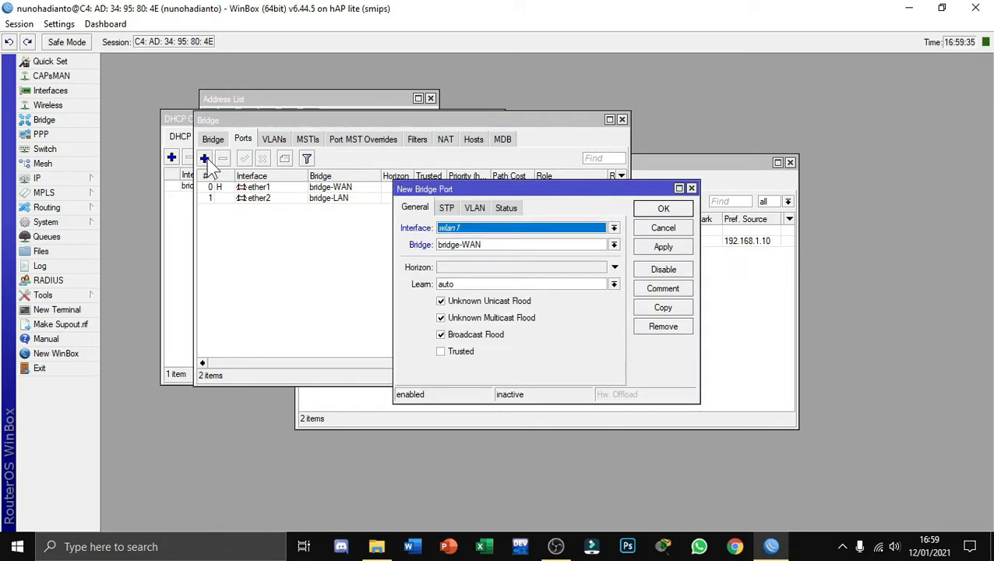
left_click(614, 229)
left_click(614, 230)
left_click(614, 245)
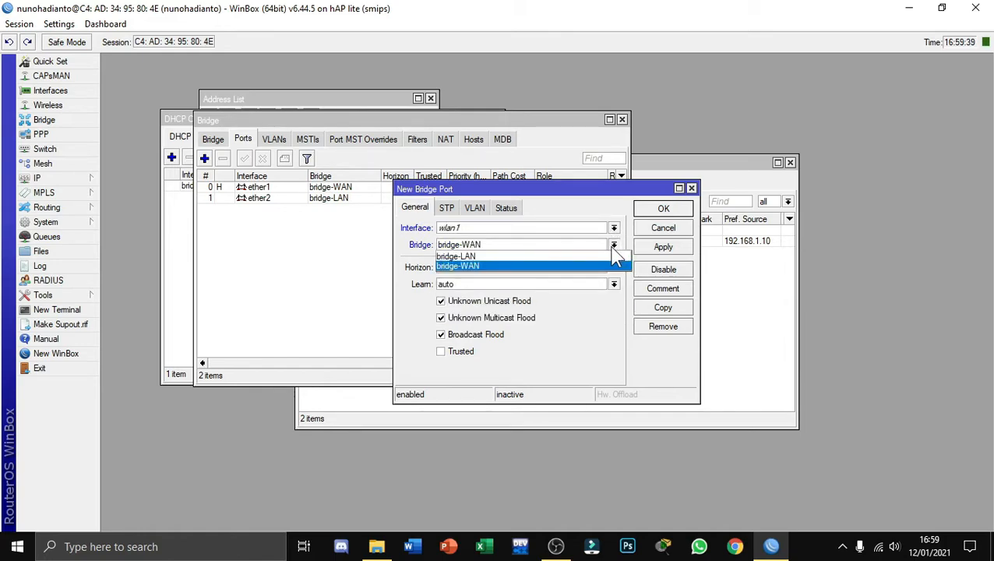
left_click(566, 257)
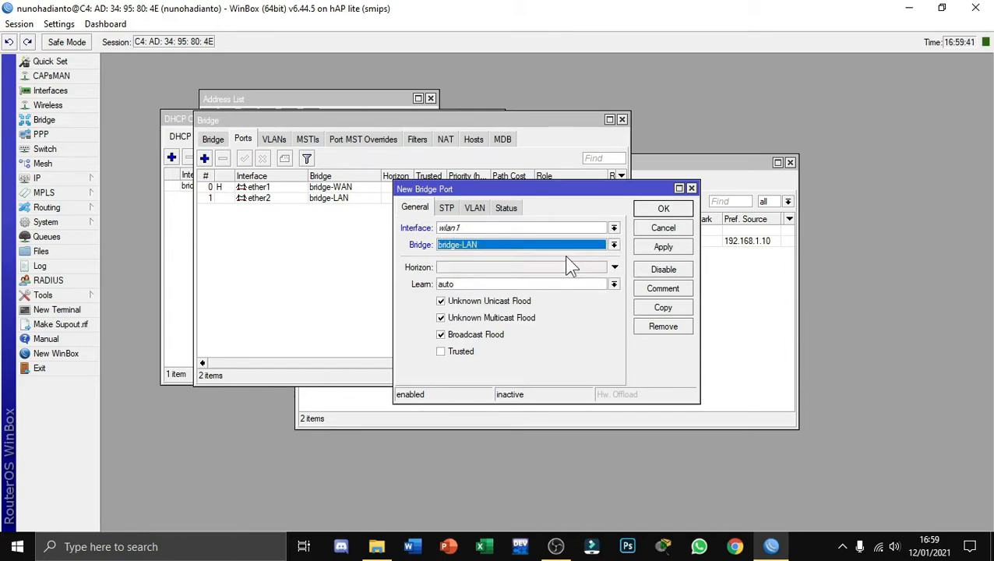
left_click(668, 248)
left_click(663, 208)
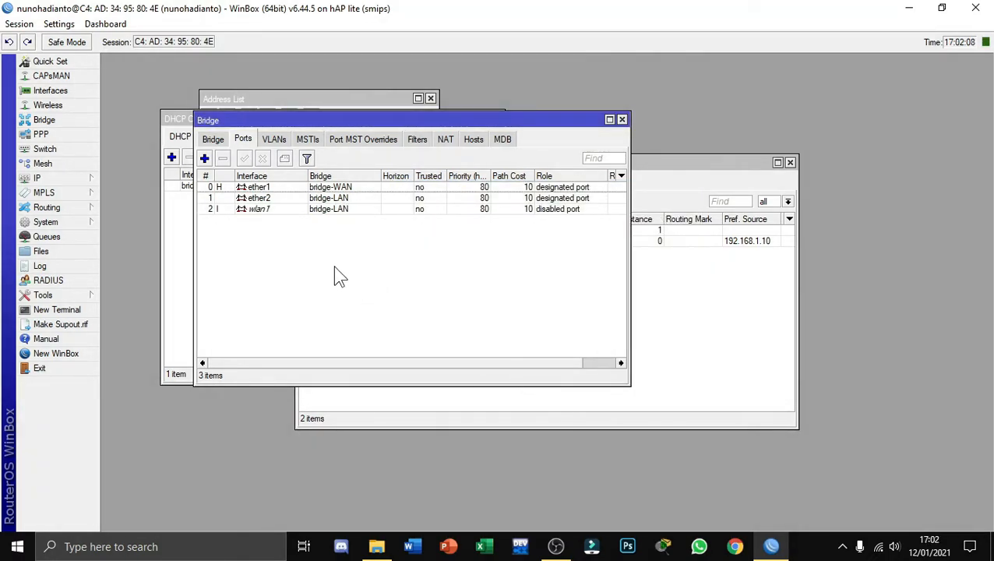
Assign the IP address 192.168.1.2/24 to the bridge-LAN interface
mouse_move(70, 179)
left_click(137, 209)
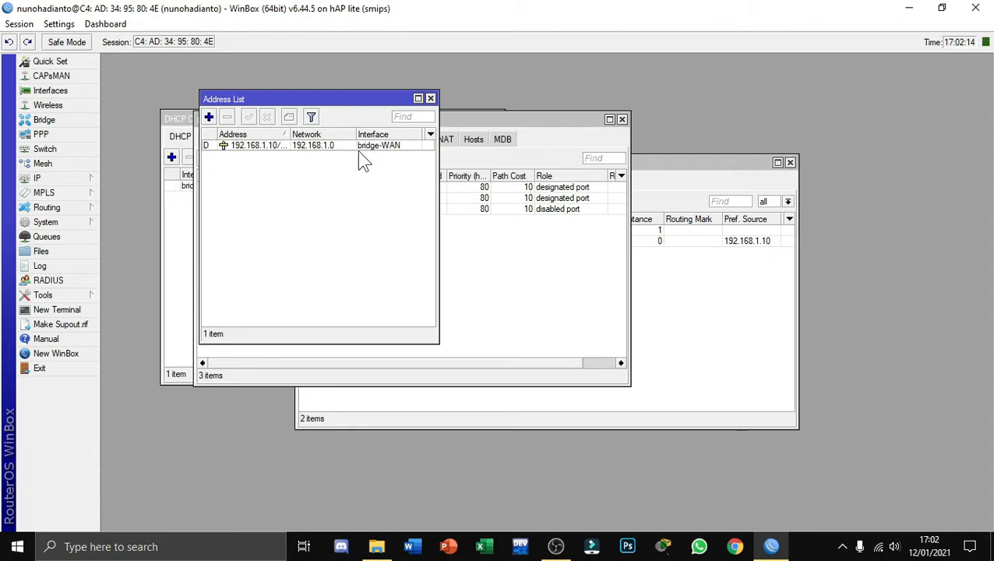
left_click(208, 116)
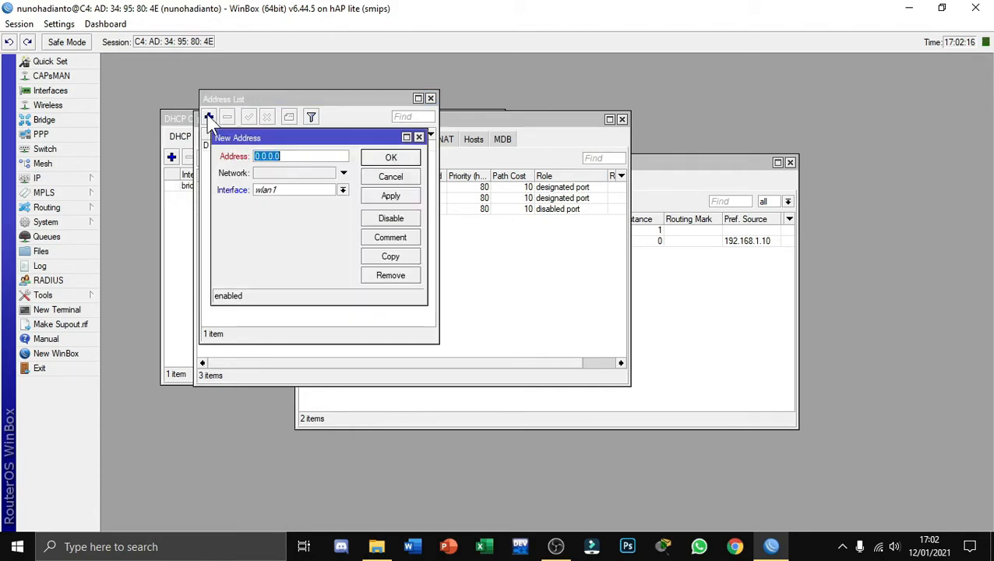
left_click(342, 190)
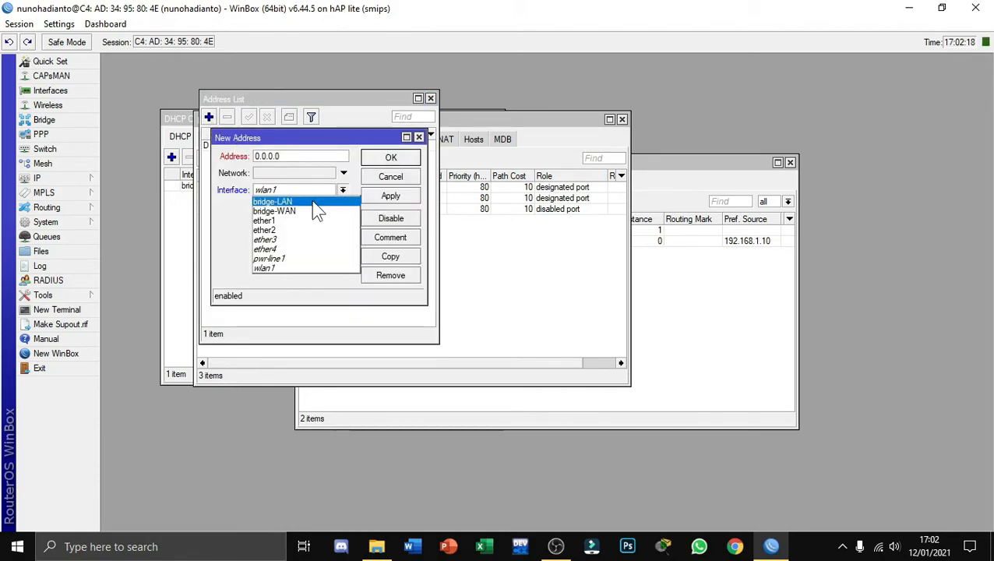
left_click(304, 200)
left_click(297, 156)
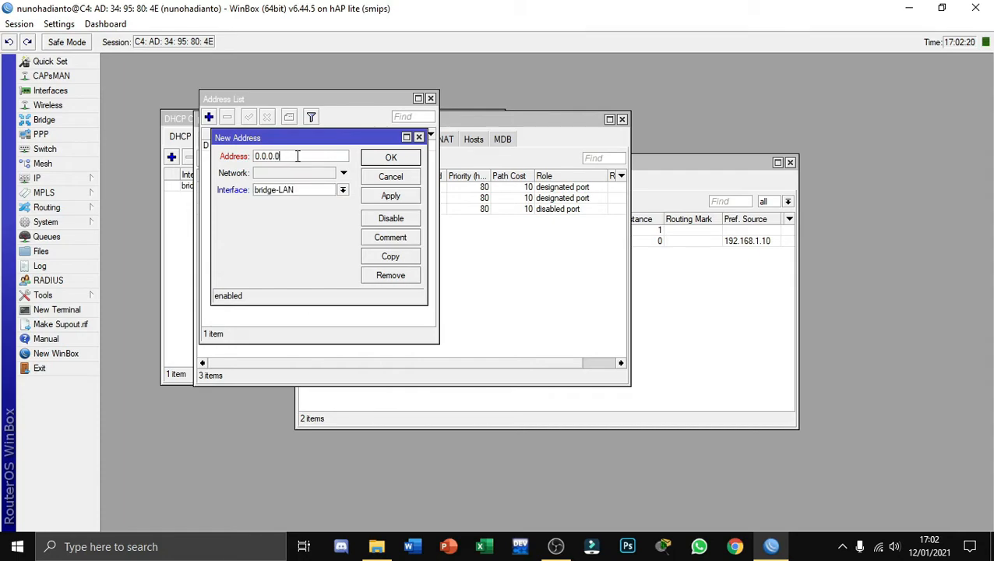
key("BackSpace")
key("BackSpace")
key("BackSpace")
key("BackSpace")
key("BackSpace")
key("BackSpace")
key("BackSpace")
type("192.168.1.2")
left_click(369, 198)
left_click(378, 159)
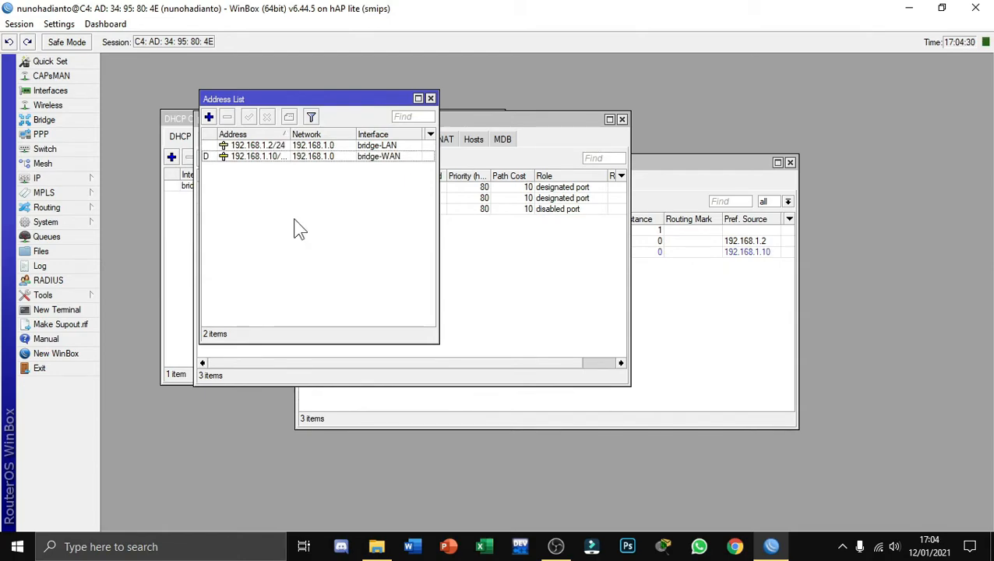
Run DHCP server setup on bridge-LAN, accepting gateway 192.168.1.1, the pool ending at 192.168.1.254 and the remaining defaults
left_click(71, 180)
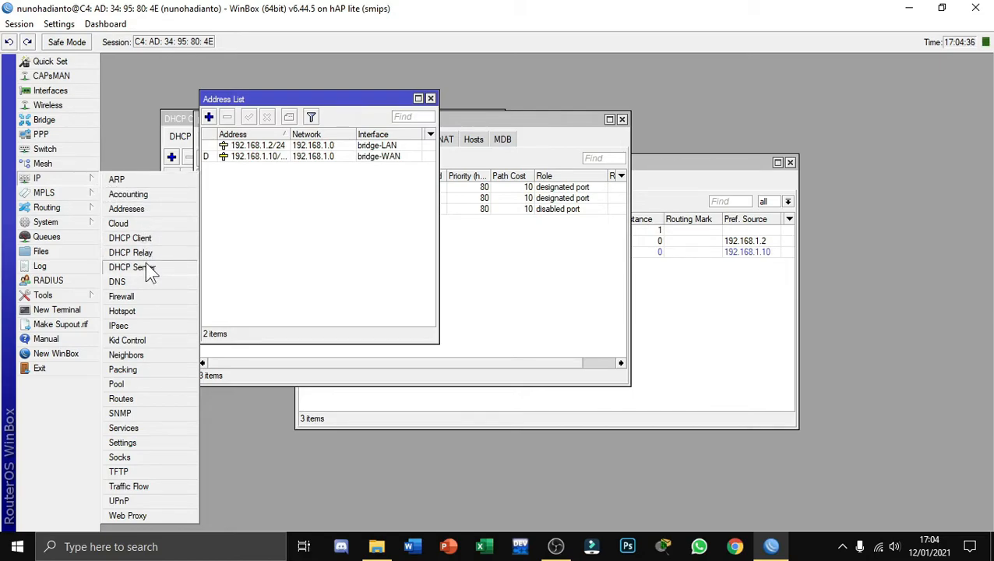
left_click(147, 265)
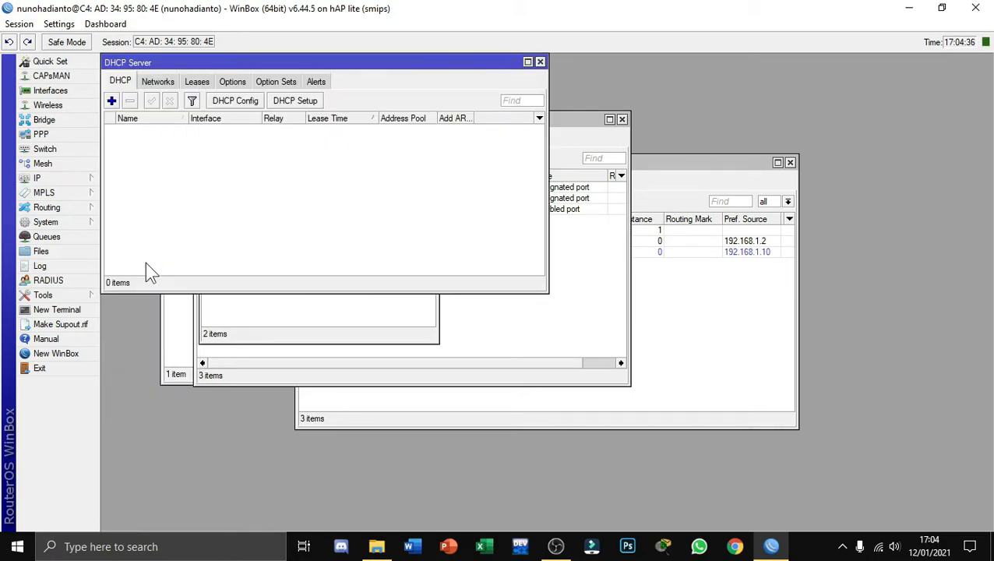
left_click(296, 102)
left_click(634, 291)
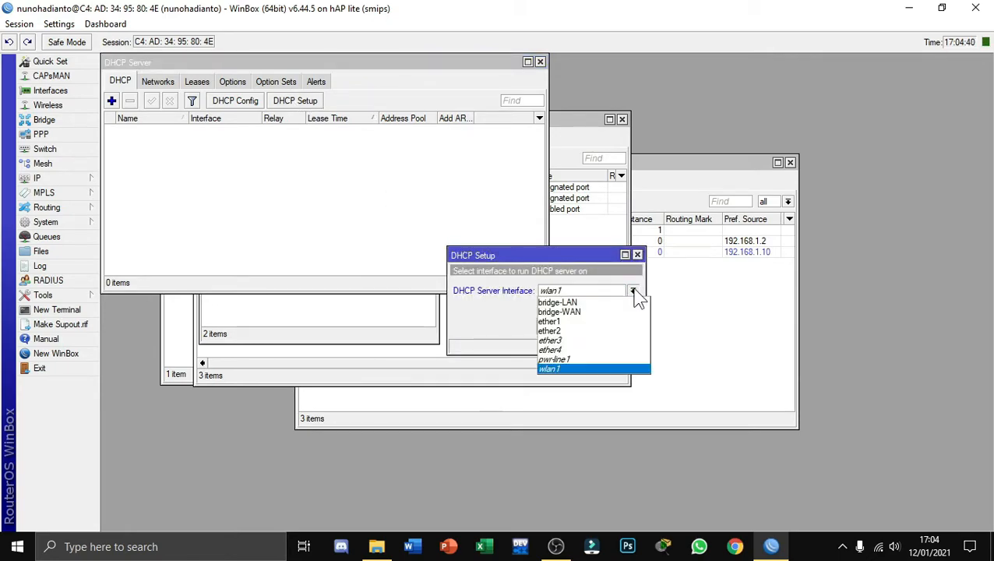
left_click(586, 304)
left_click(584, 326)
left_click(584, 327)
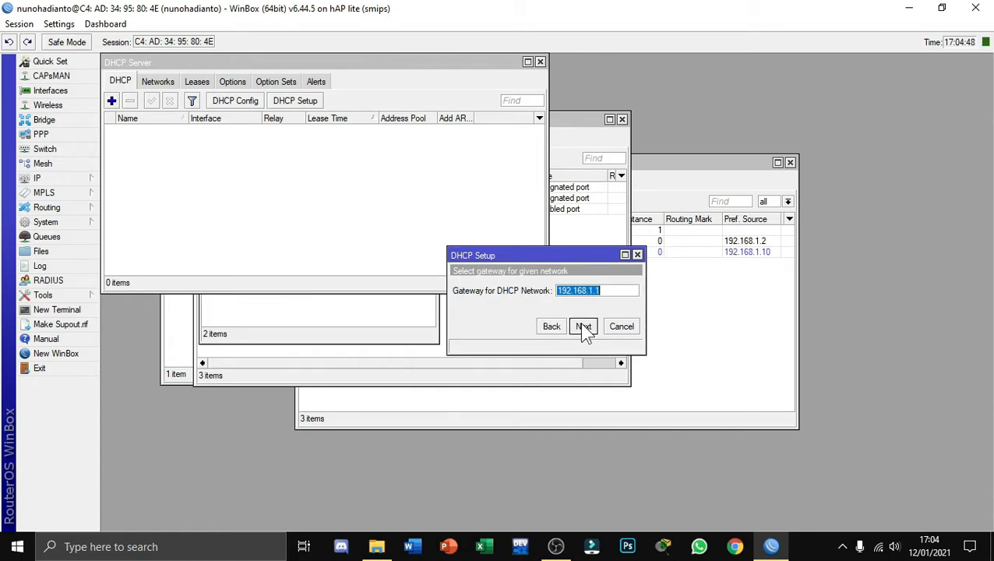
left_click(584, 326)
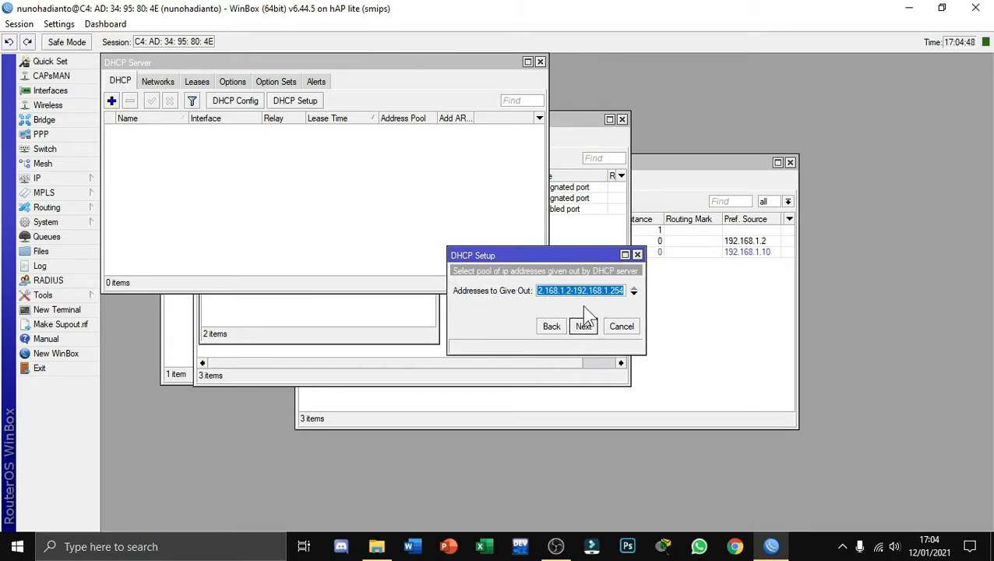
left_click(584, 326)
left_click(584, 326)
left_click(584, 326)
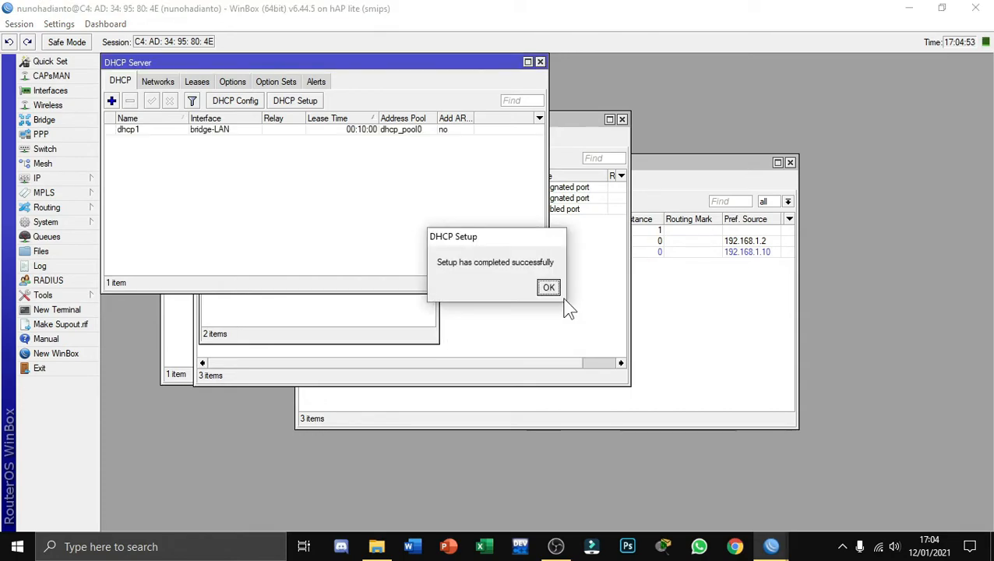
left_click(549, 288)
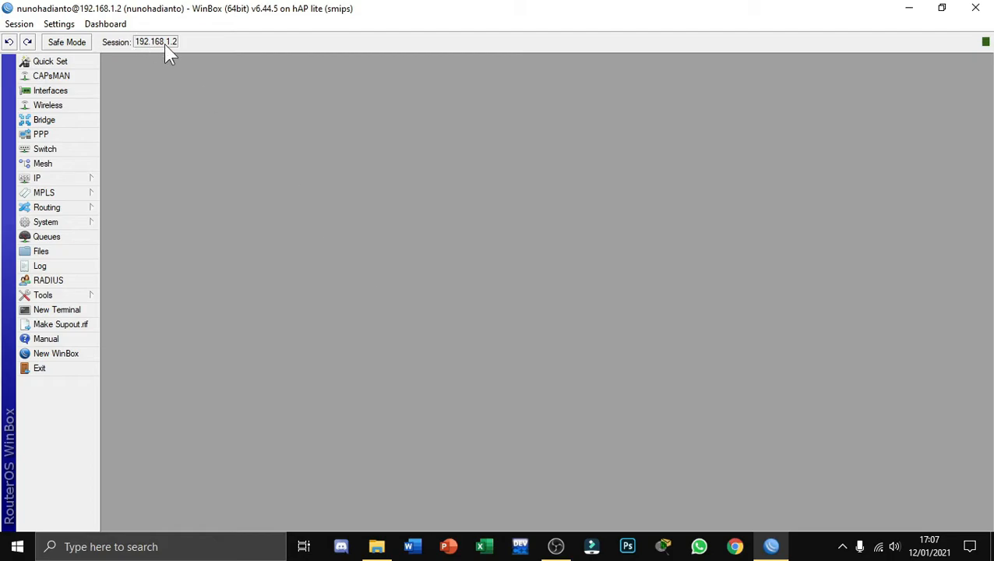
Switch to the Windows Command Prompt, test the connection by pinging 192.168.1.1, and close it
left_click(137, 555)
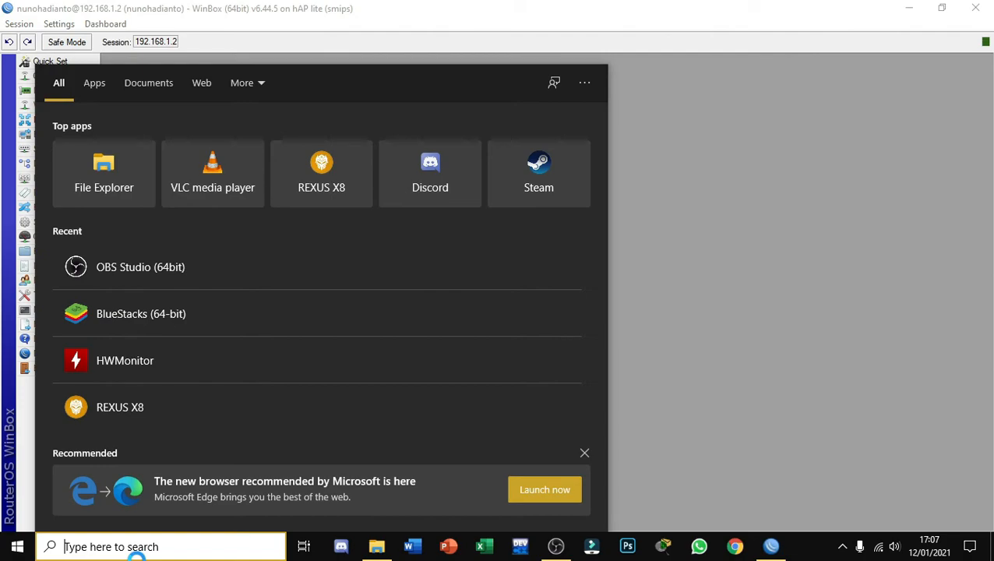
type("cmd")
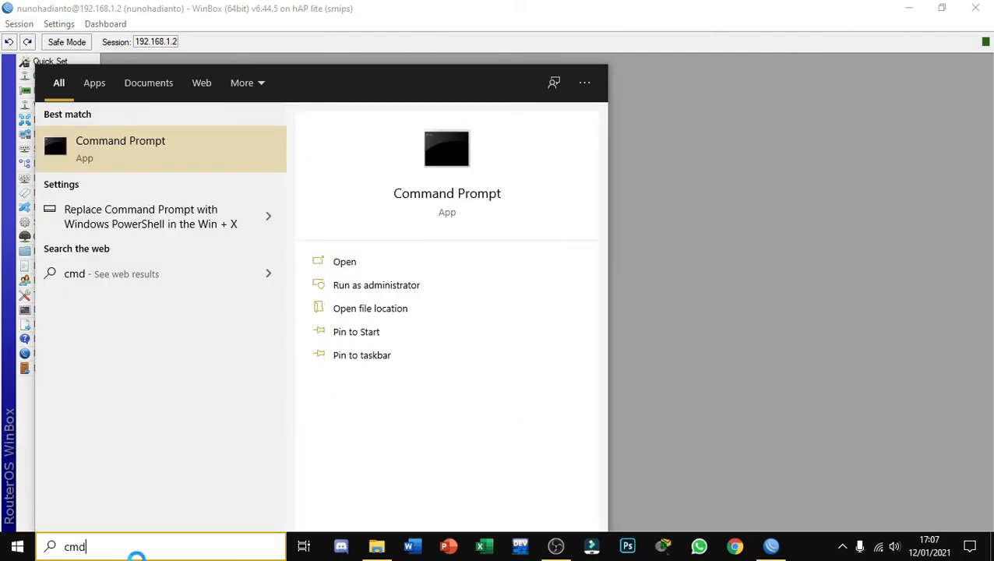
left_click(120, 156)
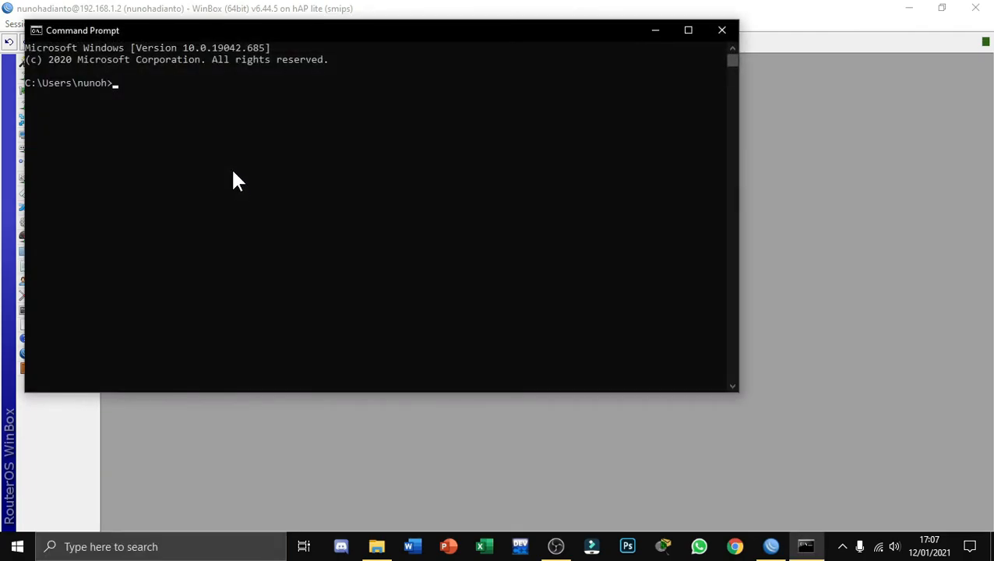
type("ping 192.168.1.1")
key("Return")
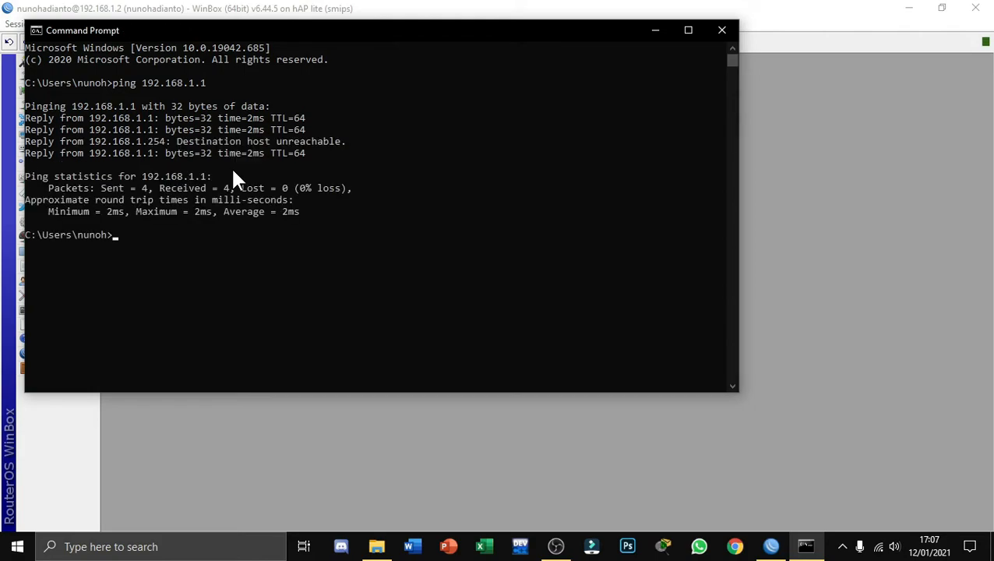
left_click(722, 31)
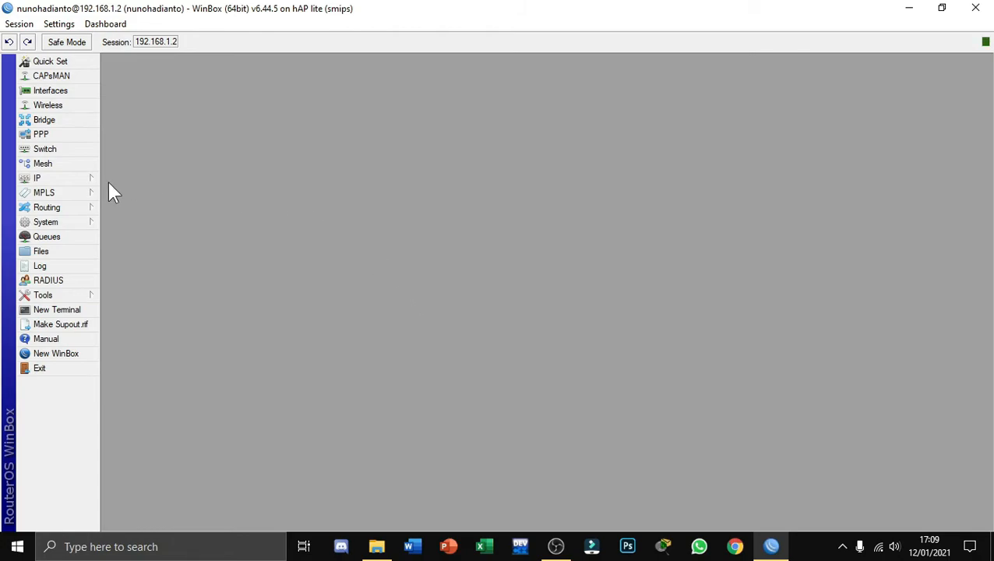
Start a new firewall NAT rule in the srcnat chain with bridge-WAN as the out interface
left_click(86, 179)
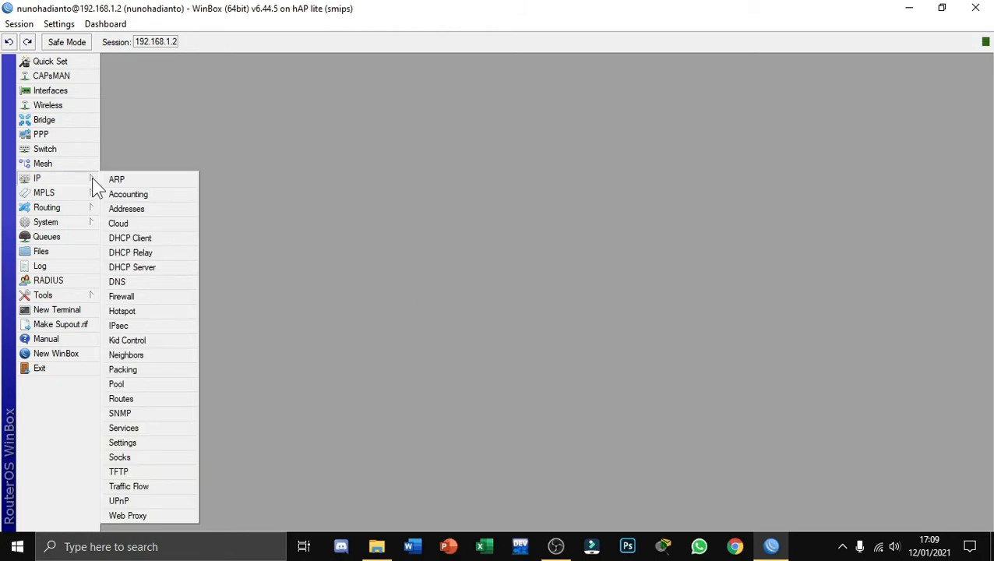
left_click(136, 301)
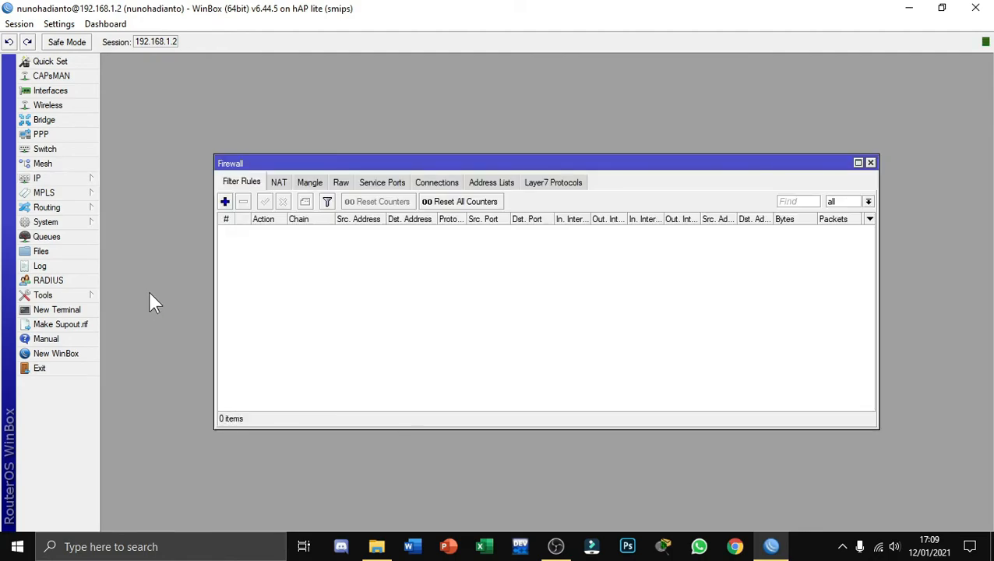
left_click(279, 185)
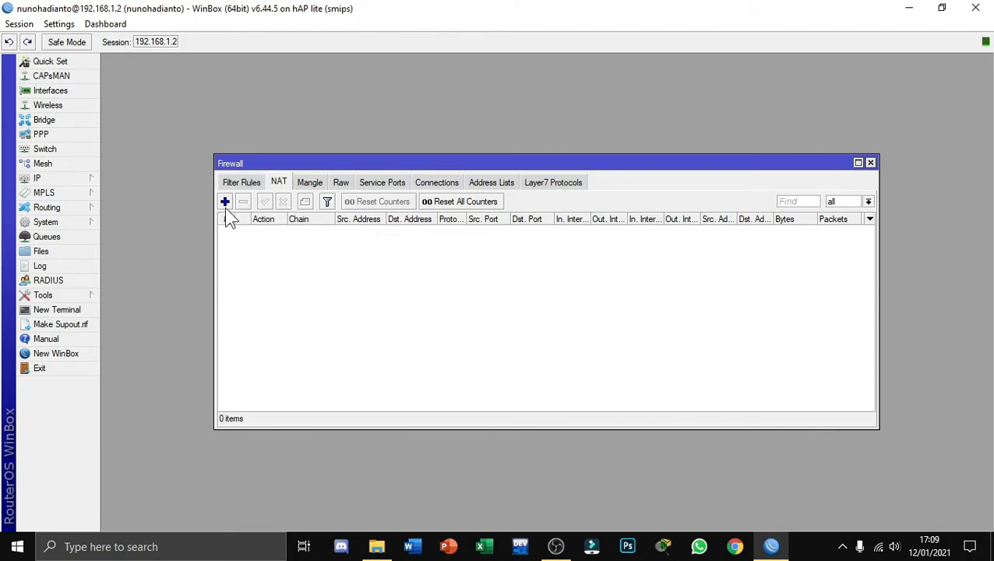
left_click(225, 202)
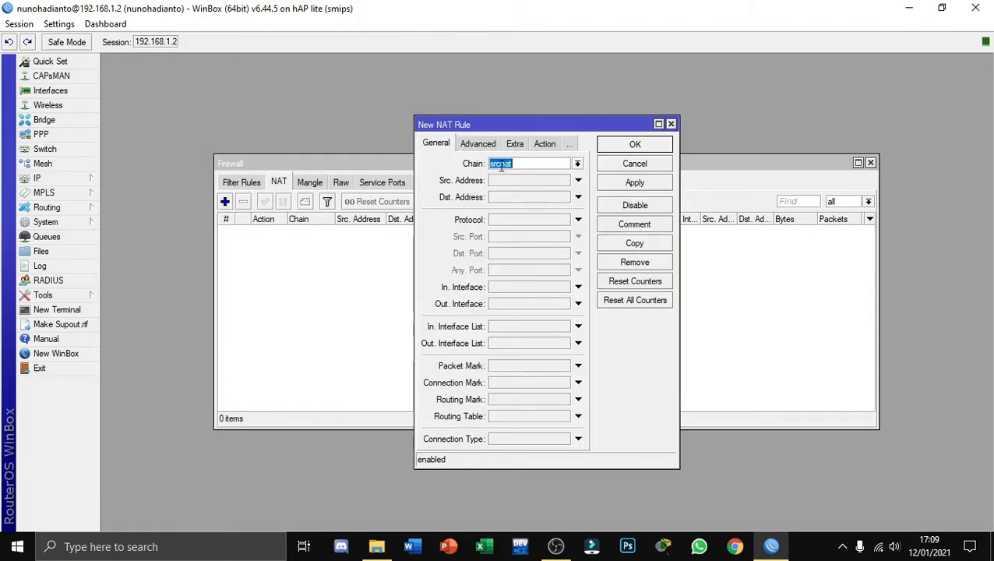
left_click(576, 305)
left_click(570, 304)
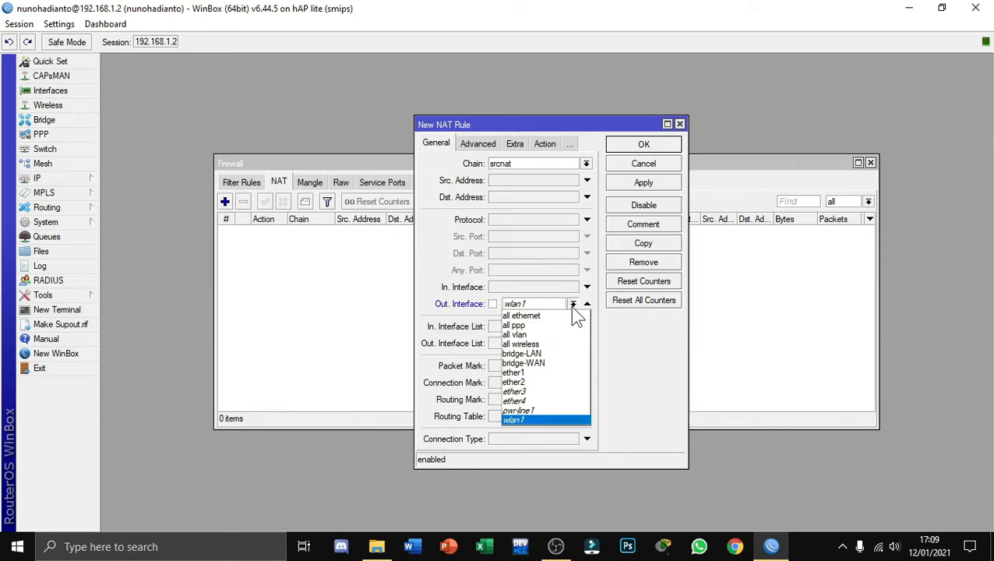
left_click(545, 363)
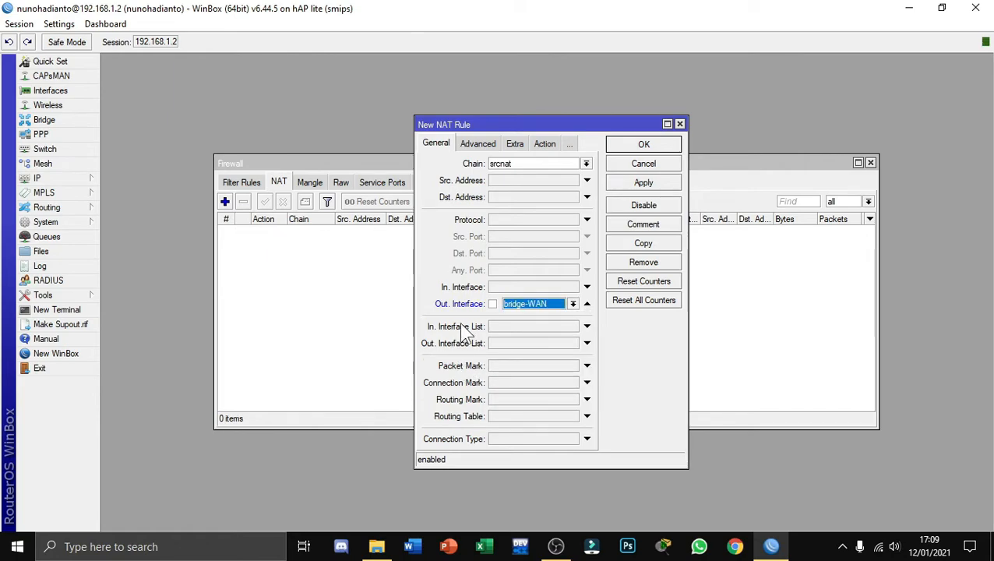
Set the NAT rule's action to masquerade and save the rule
left_click(477, 145)
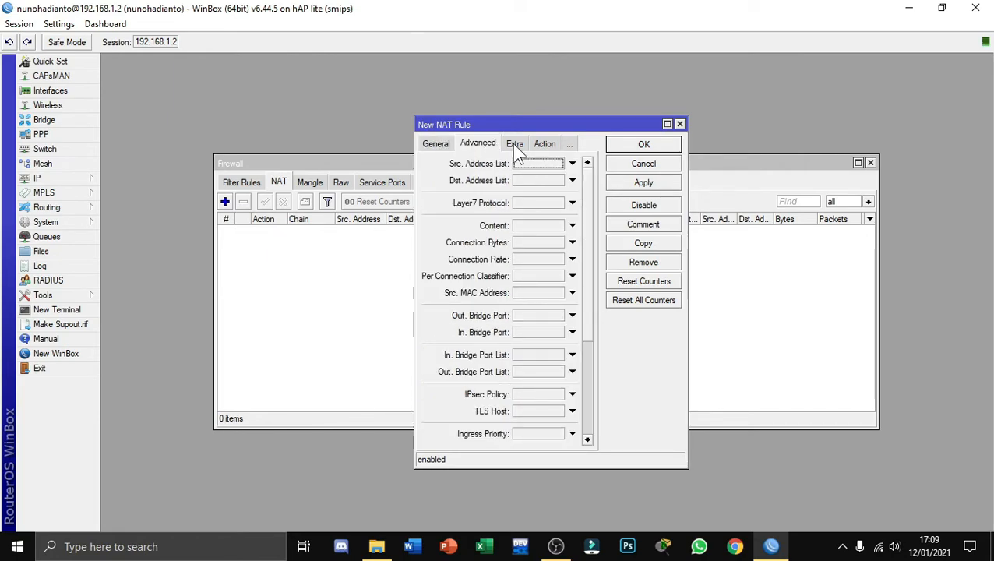
left_click(544, 144)
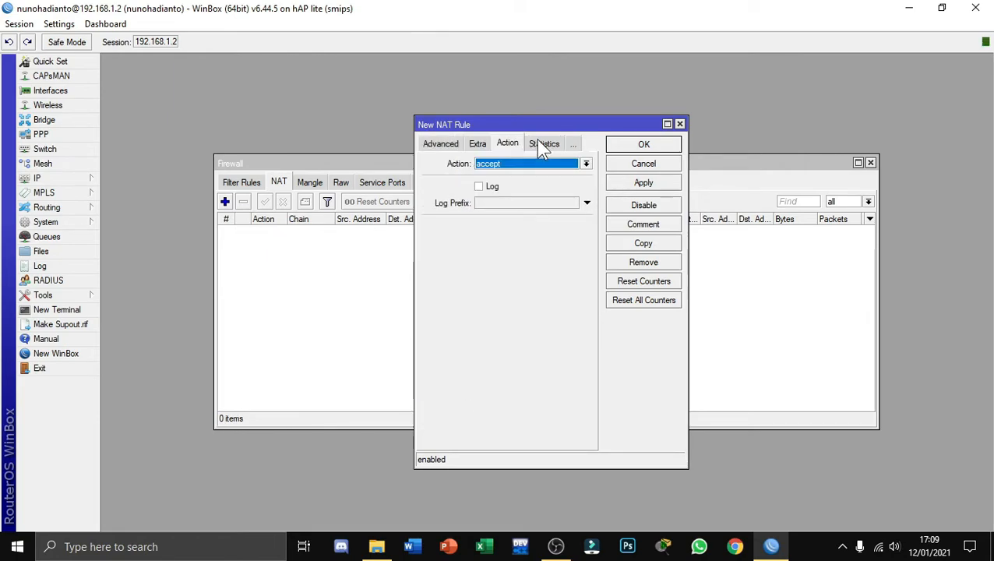
left_click(585, 165)
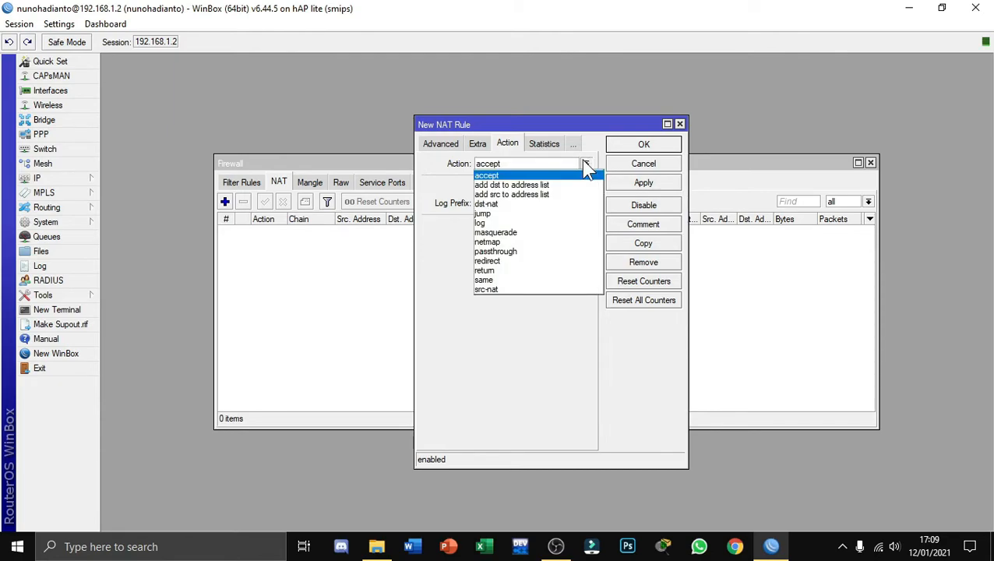
left_click(518, 233)
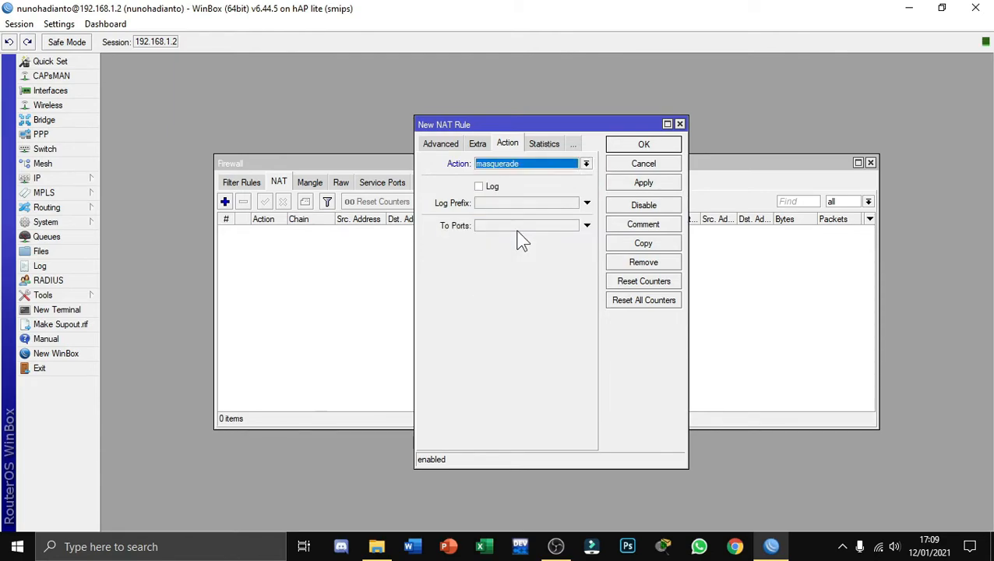
left_click(640, 187)
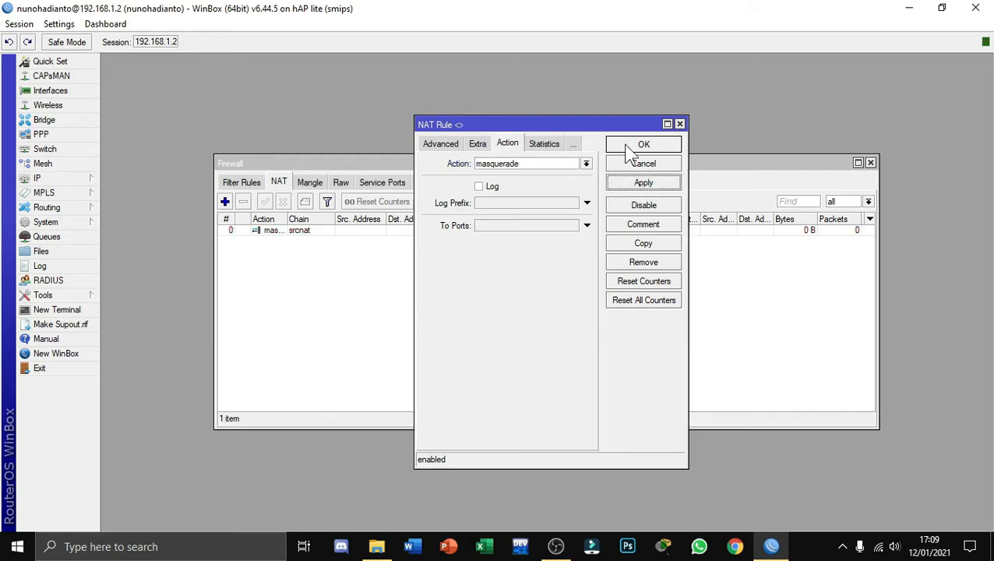
left_click(639, 147)
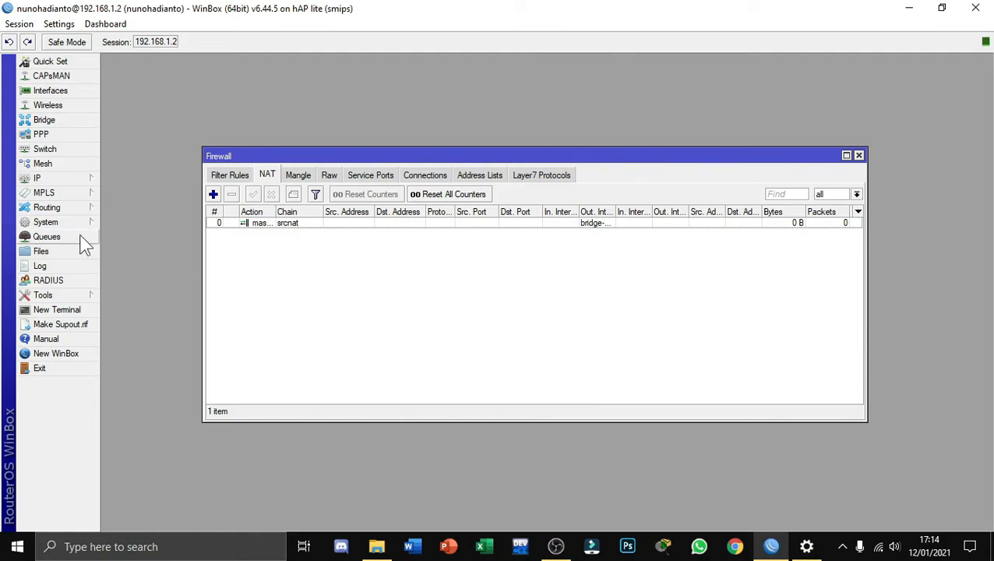
Start a new simple queue with 192.168.1.9 as its target
left_click(47, 236)
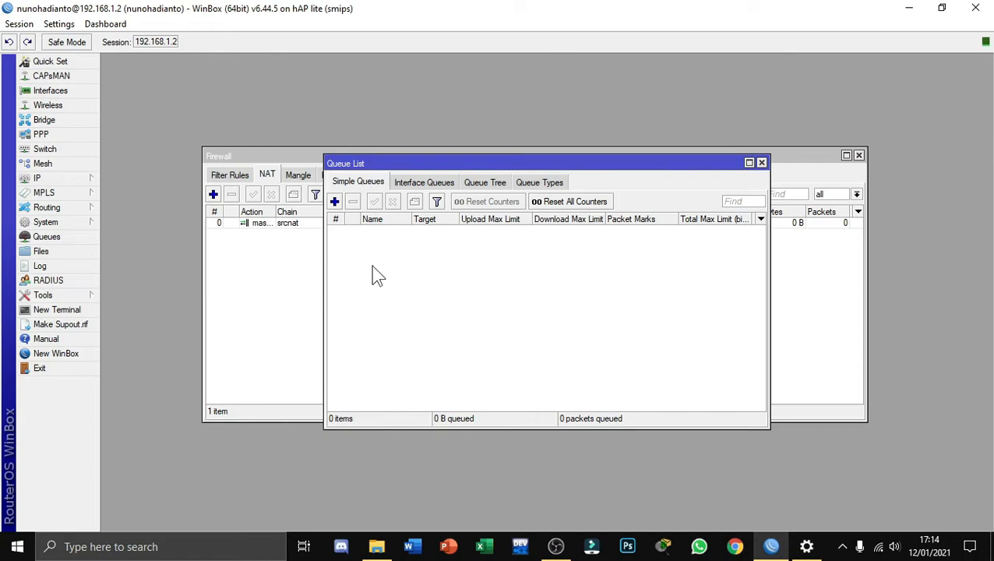
left_click(334, 202)
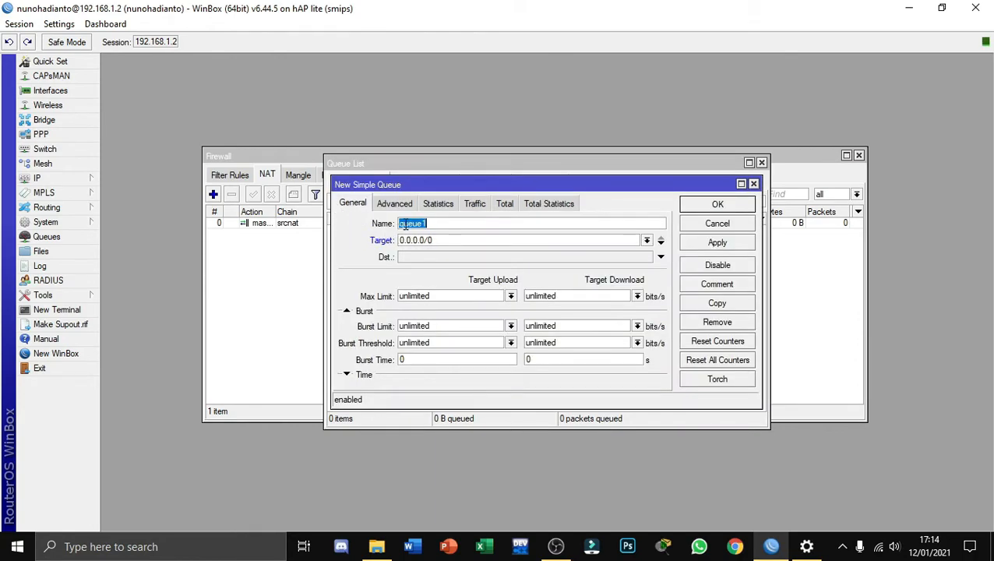
left_click(484, 241)
key("BackSpace")
key("BackSpace")
key("BackSpace")
key("BackSpace")
key("BackSpace")
key("BackSpace")
key("BackSpace")
key("BackSpace")
key("BackSpace")
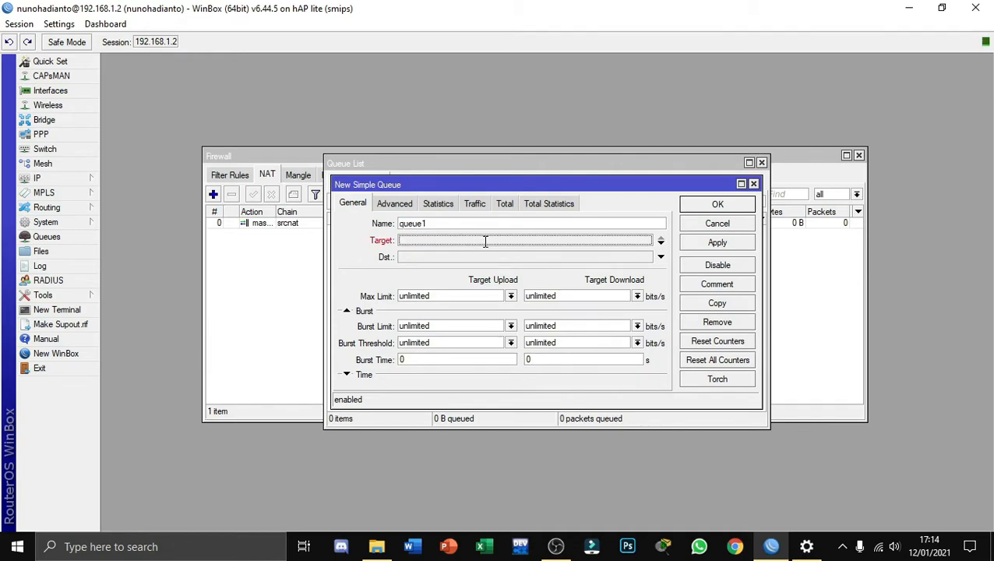
type("1")
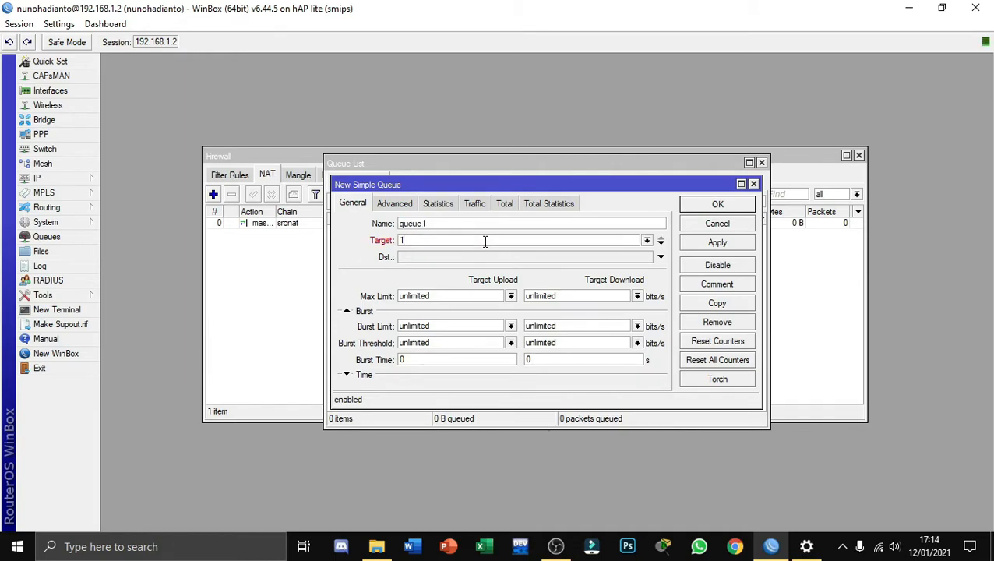
type("92.168.1.9")
Limit the queue to a maximum of 1M upload and 512k download, and save it
left_click(511, 297)
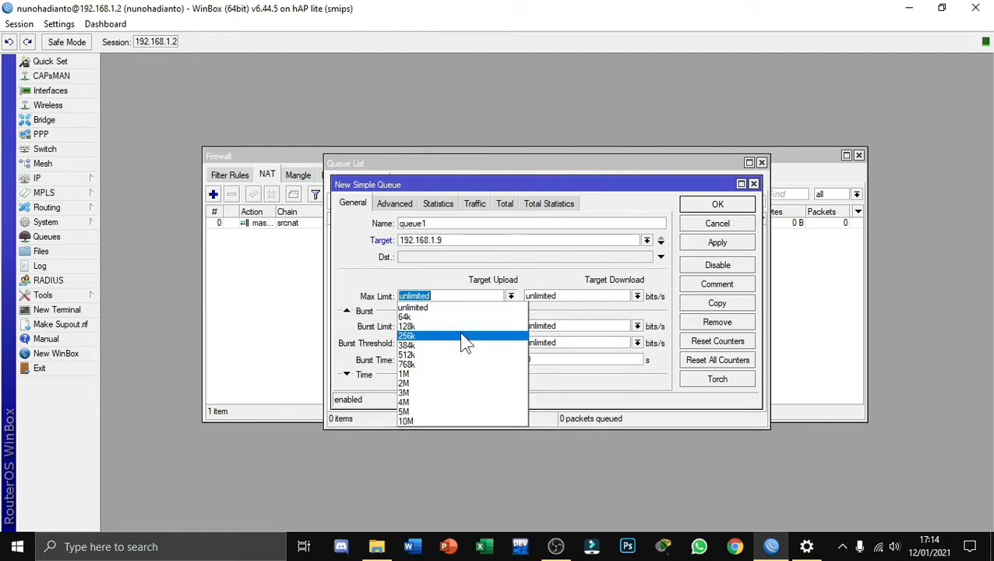
left_click(441, 371)
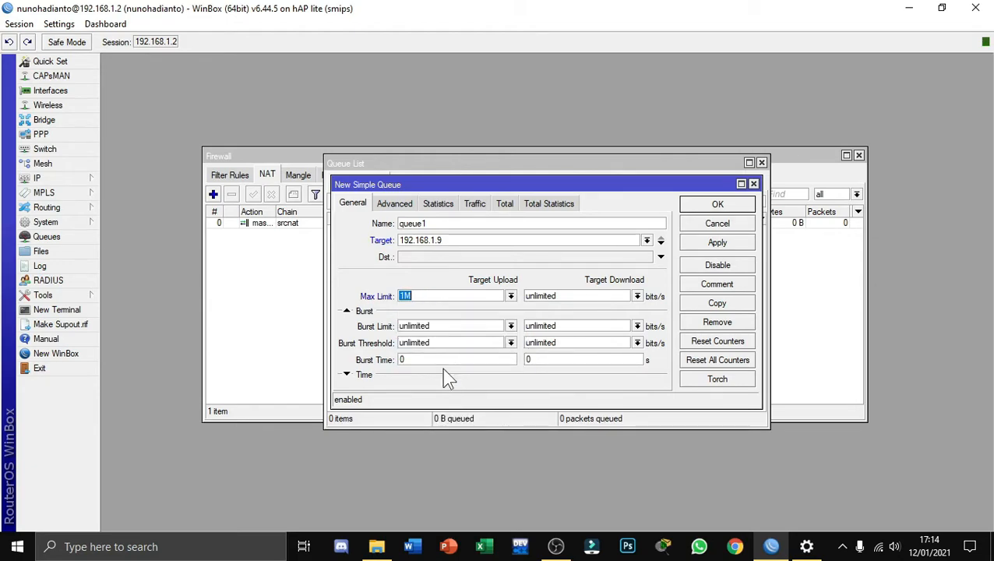
left_click(637, 299)
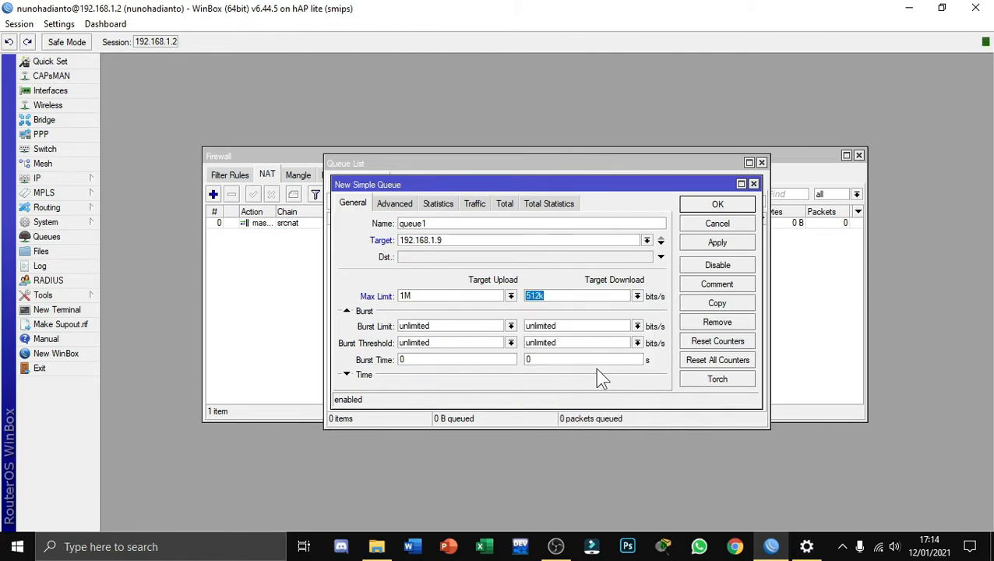
left_click(688, 244)
left_click(693, 207)
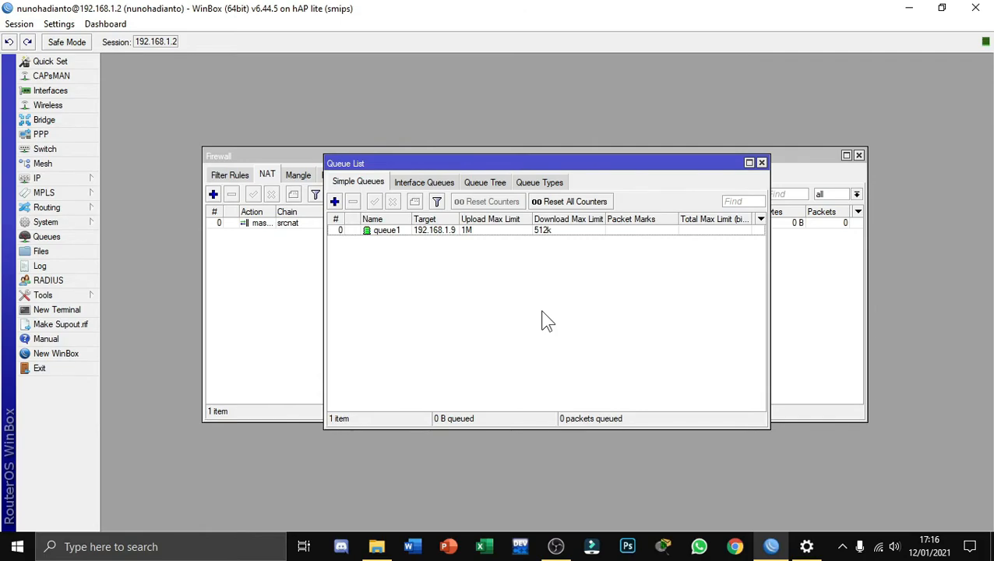
Disable the api, api-ssl, ftp, ssh and telnet IP services, and close the service list
left_click(71, 180)
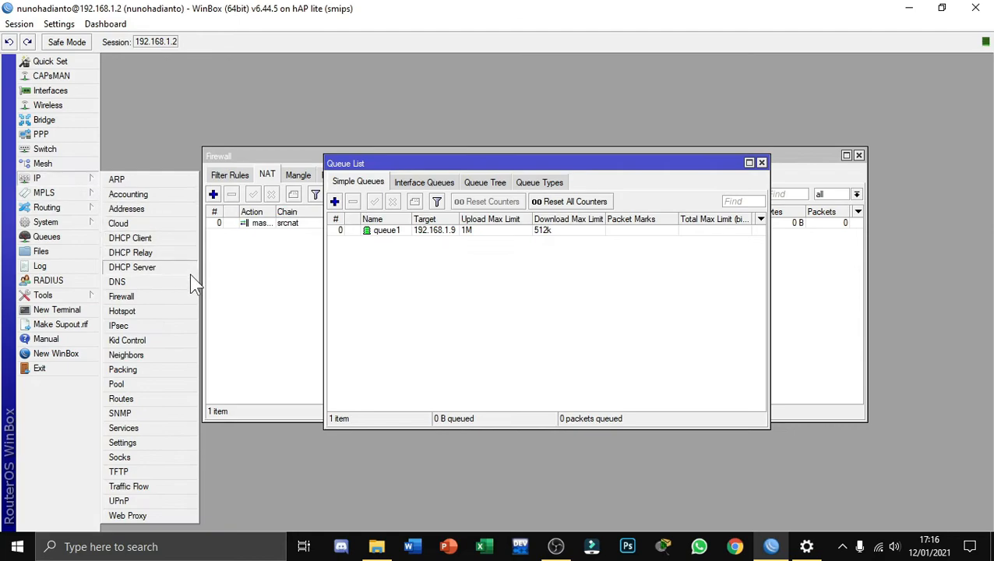
left_click(142, 429)
left_click(417, 220)
left_click(411, 192)
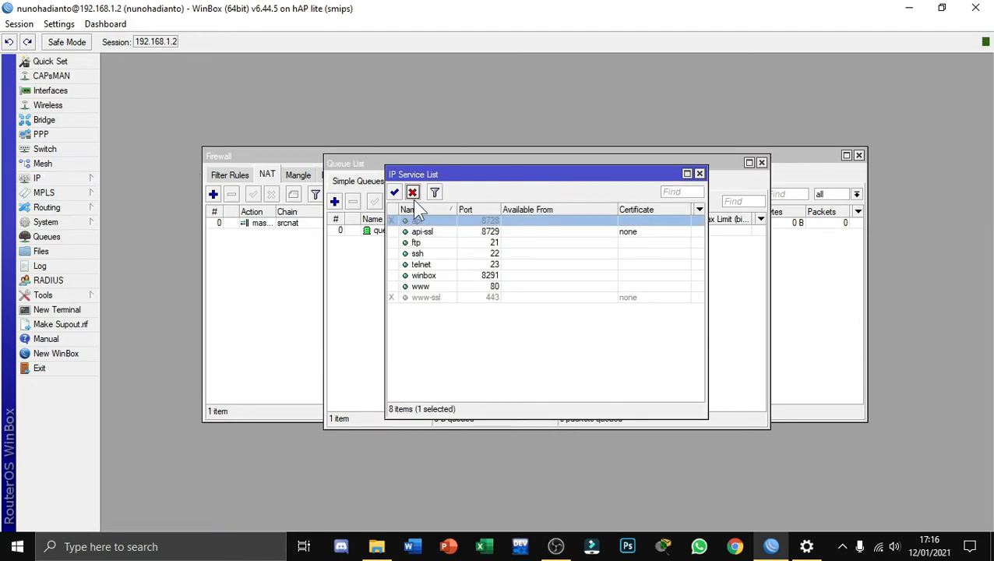
left_click(420, 231)
left_click(412, 192)
left_click(416, 243)
left_click(412, 192)
left_click(421, 254)
left_click(412, 193)
left_click(421, 264)
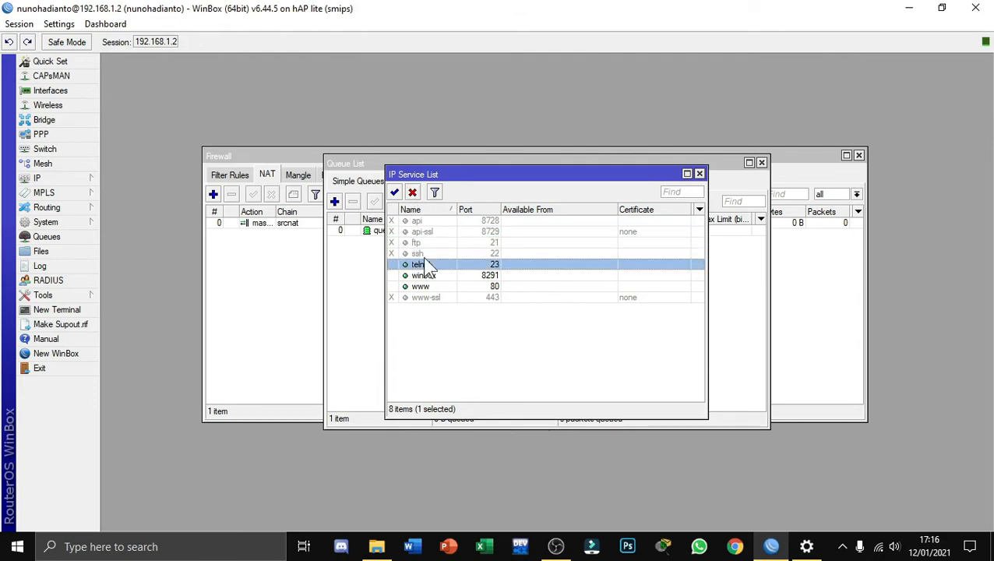
left_click(412, 192)
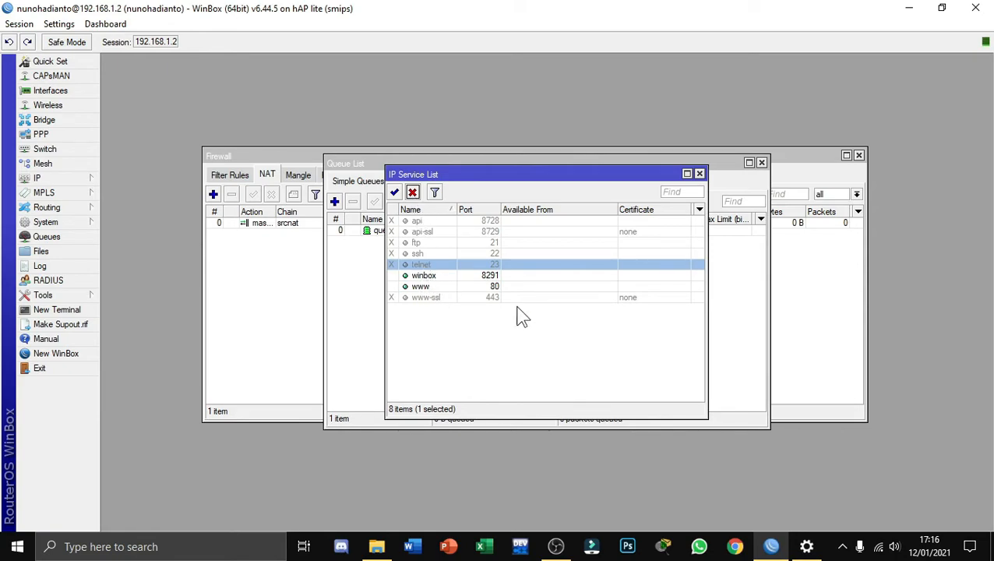
left_click(700, 173)
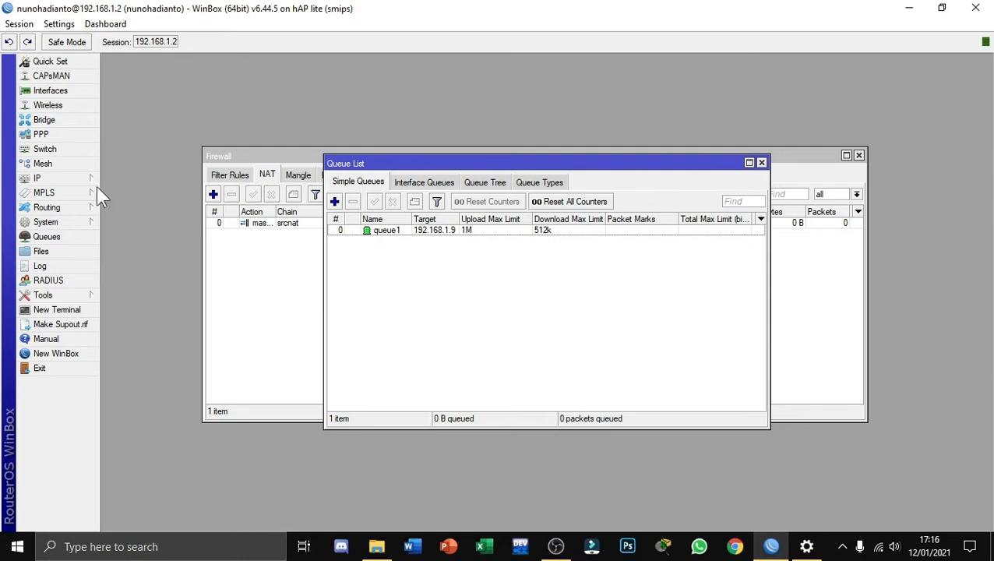
Enable the ssh service again in the IP service list and close the list
left_click(73, 180)
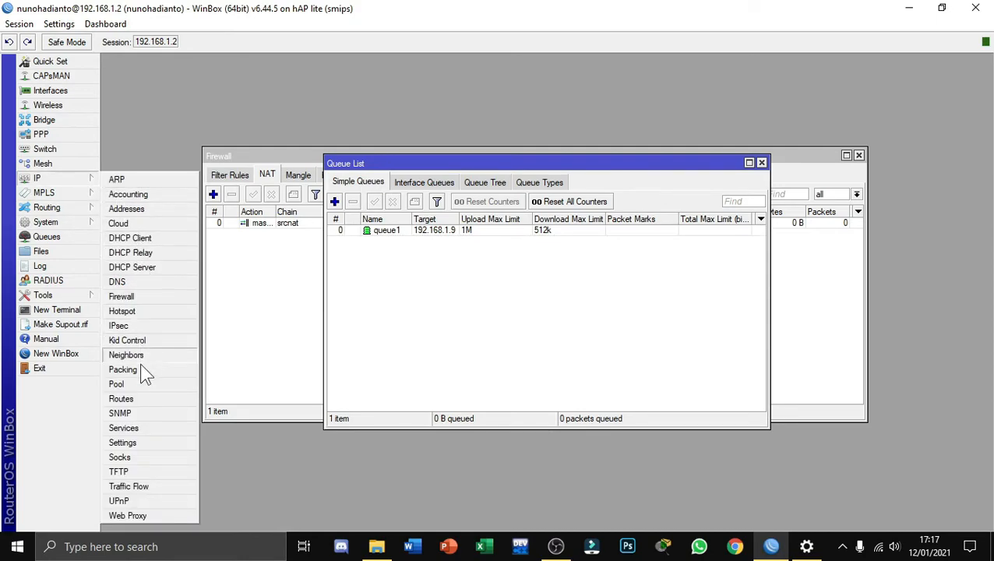
left_click(139, 427)
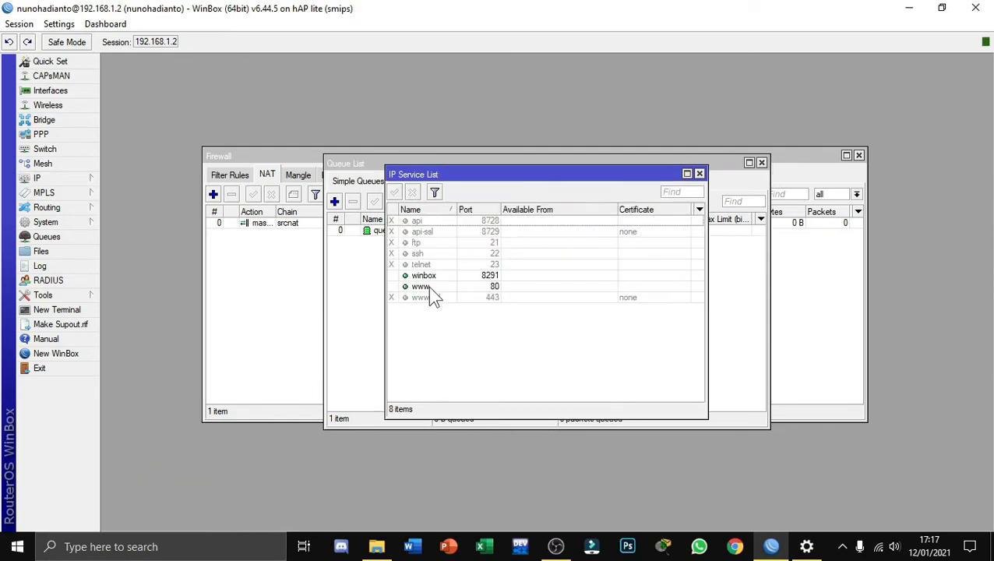
left_click(424, 254)
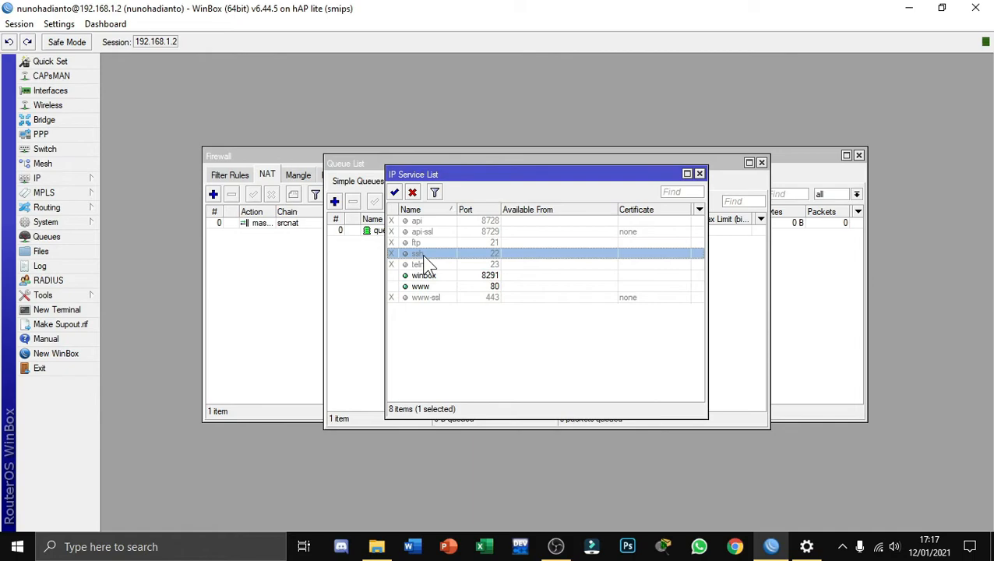
left_click(395, 194)
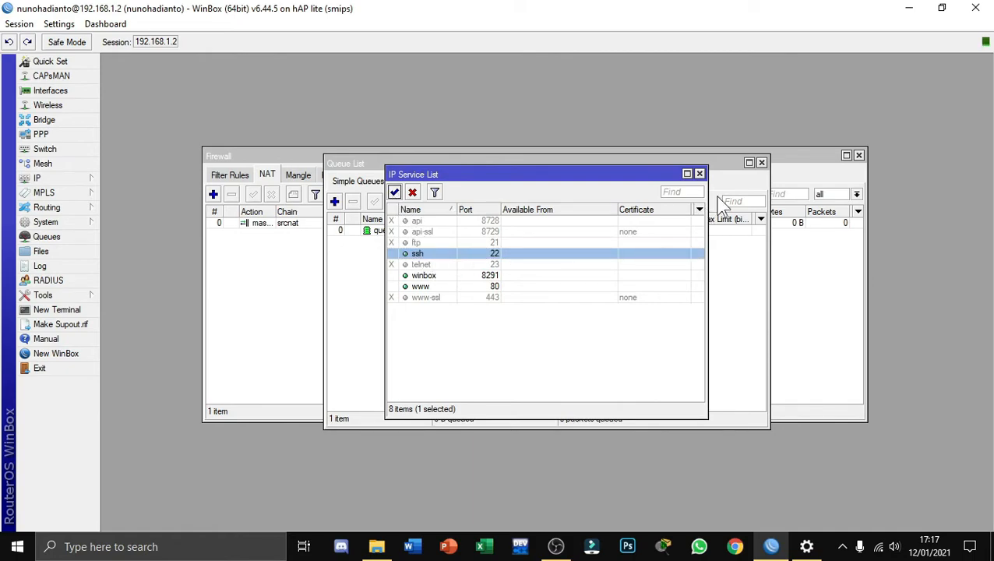
left_click(699, 173)
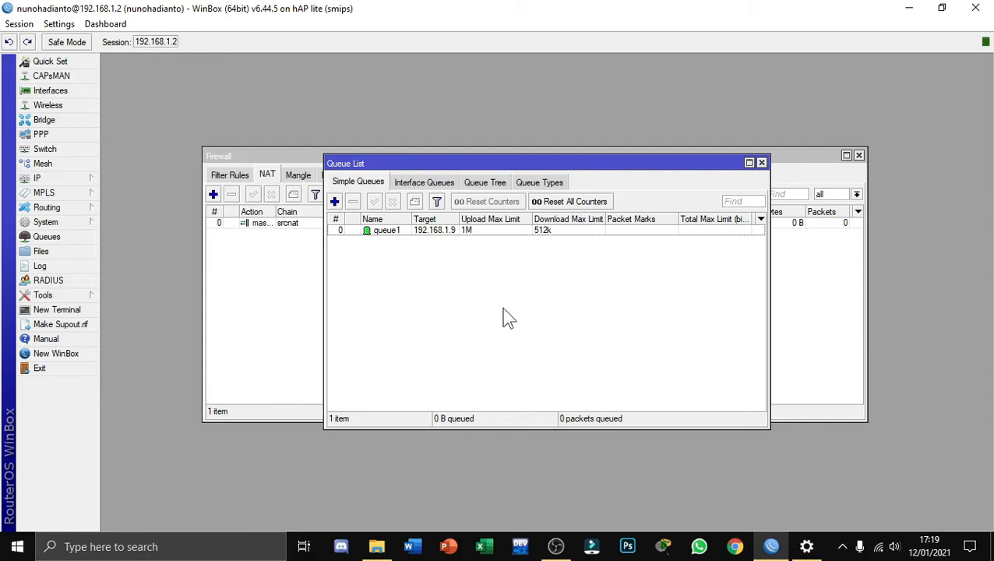
Start a new wireless security profile in dynamic keys mode with WPA PSK and WPA2 PSK authentication
left_click(41, 106)
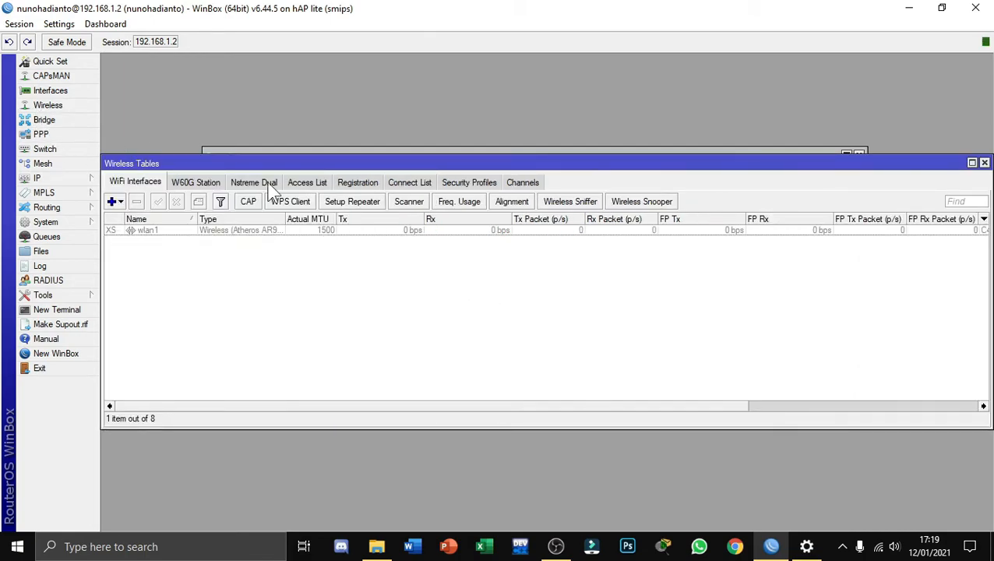
left_click(468, 186)
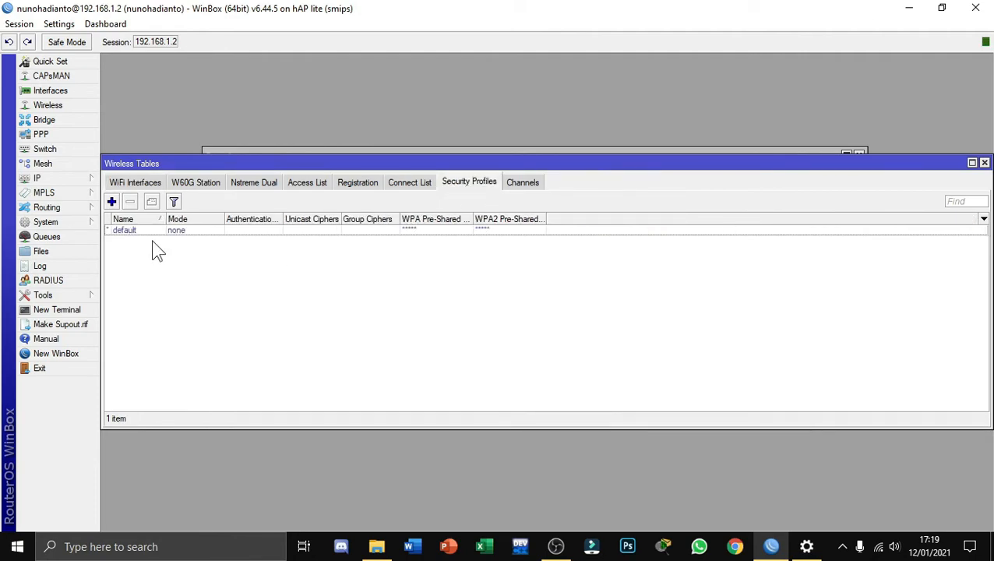
left_click(111, 202)
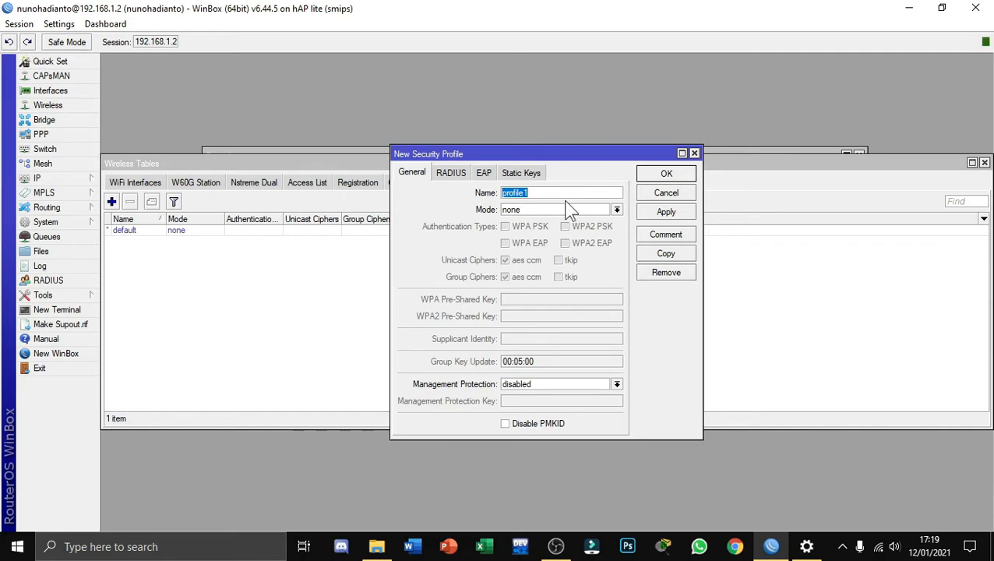
left_click(616, 210)
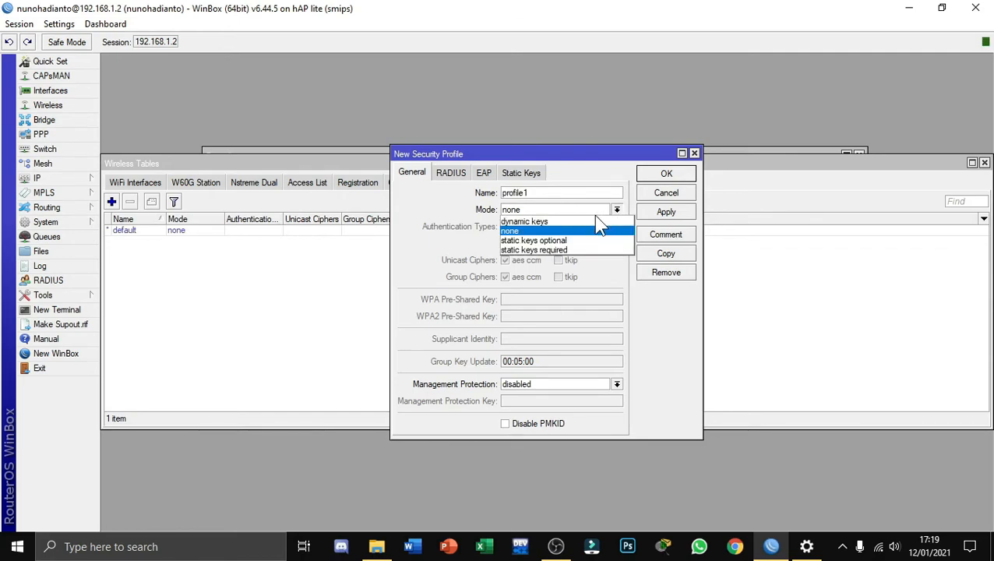
left_click(591, 222)
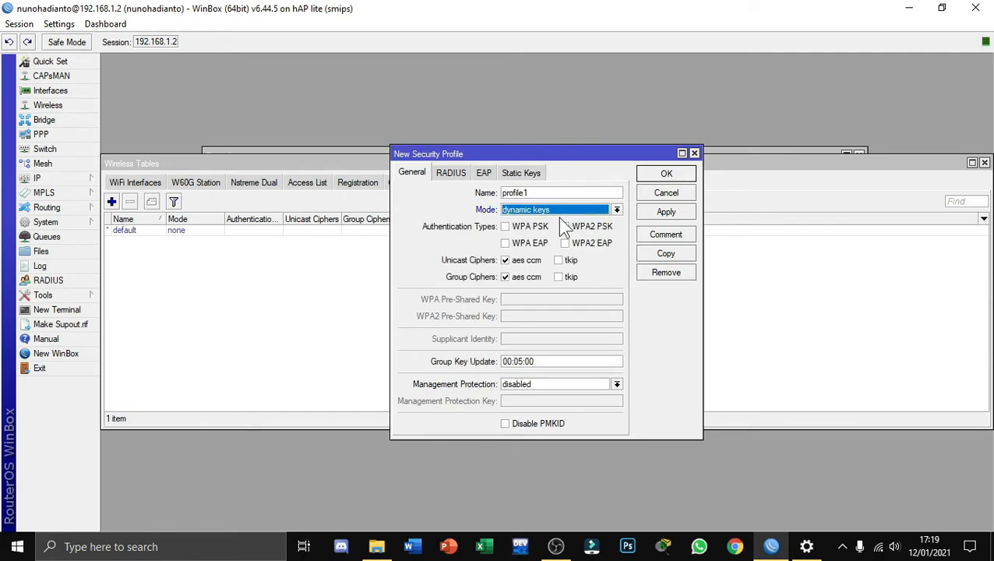
left_click(505, 227)
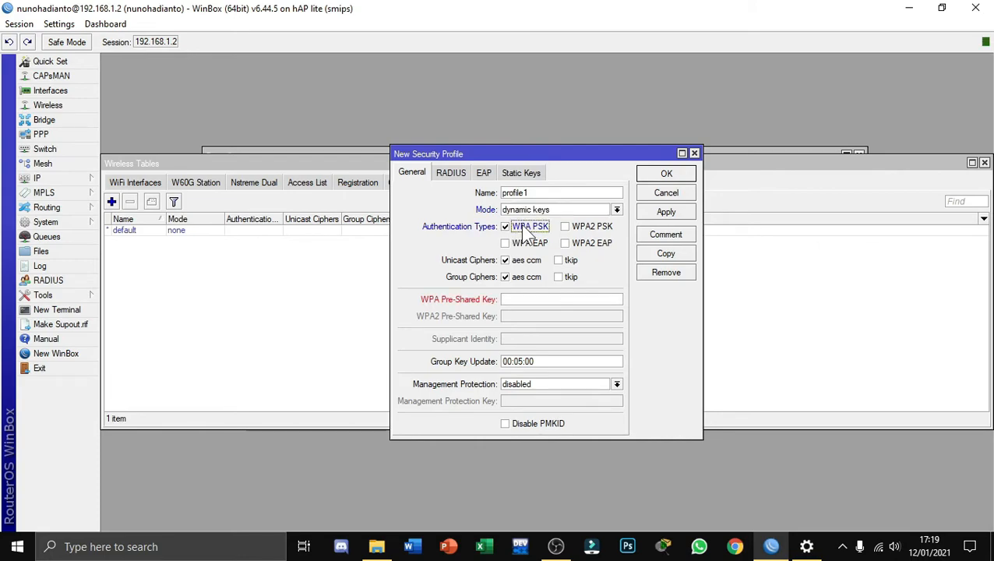
left_click(564, 227)
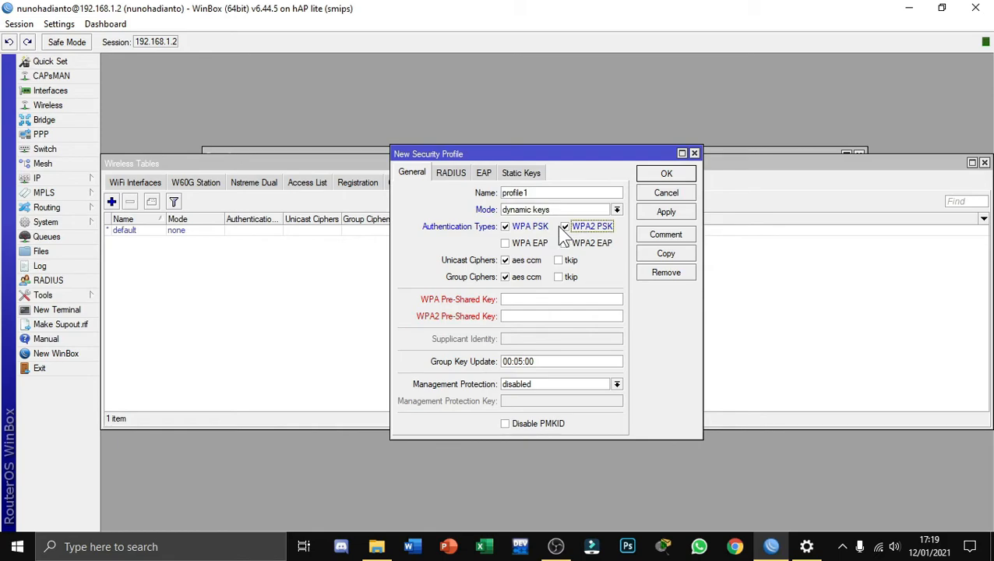
Enter the WPA and WPA2 pre-shared keys for the new security profile and save it
left_click(533, 296)
type("*********")
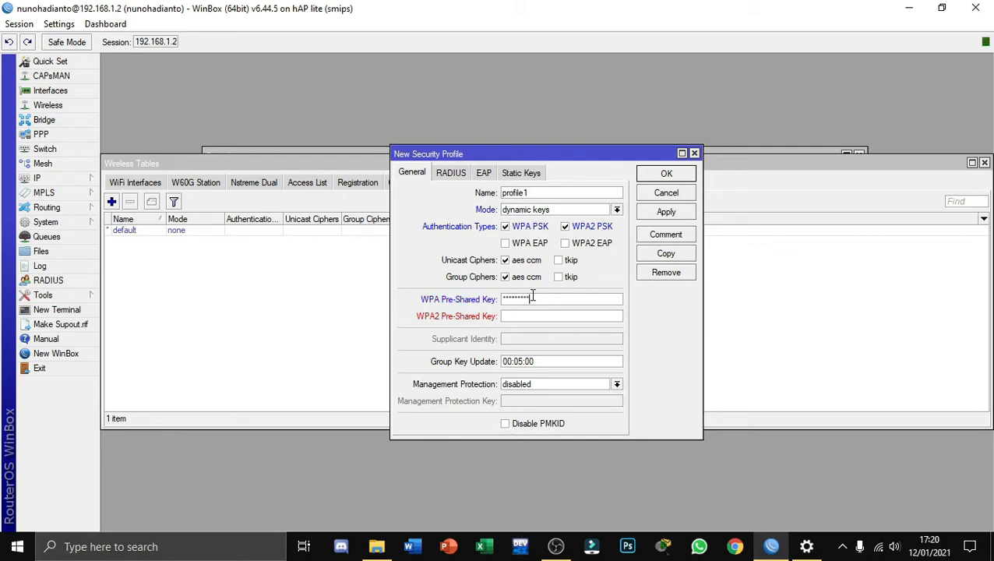
left_click(529, 321)
type("*********")
left_click(663, 218)
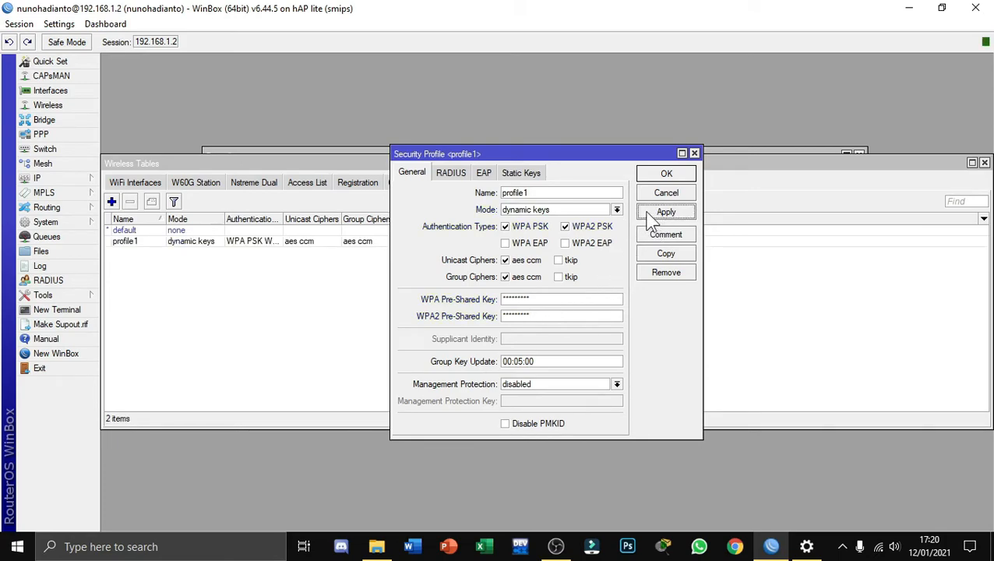
left_click(646, 174)
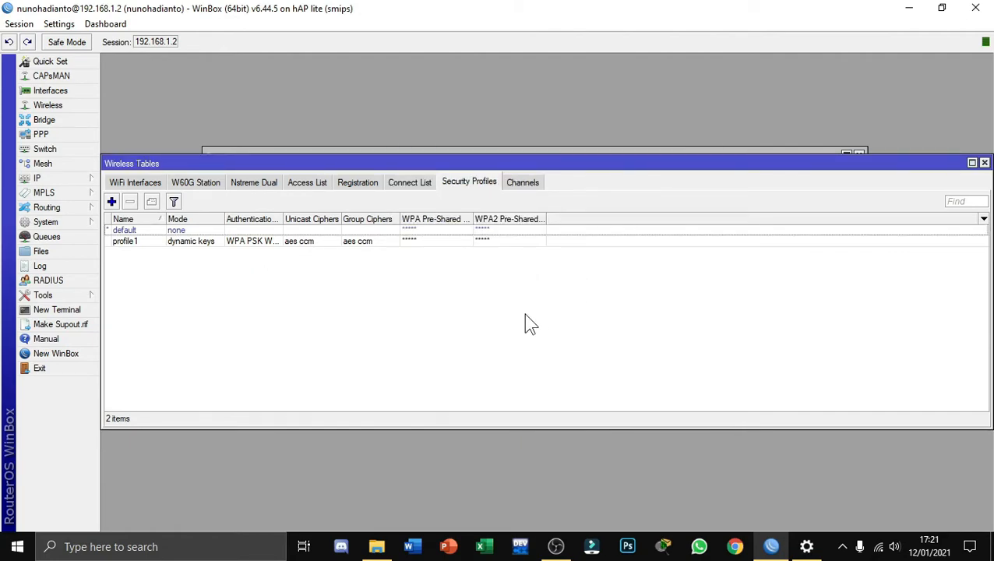
Show the advanced wireless settings of wlan1 and set its mode to ap bridge
left_click(153, 183)
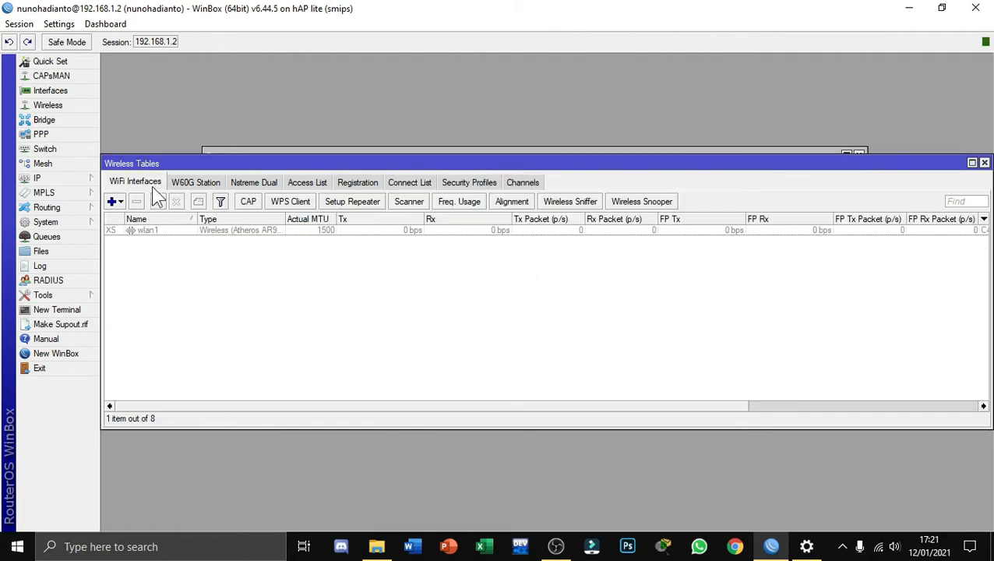
double_click(167, 230)
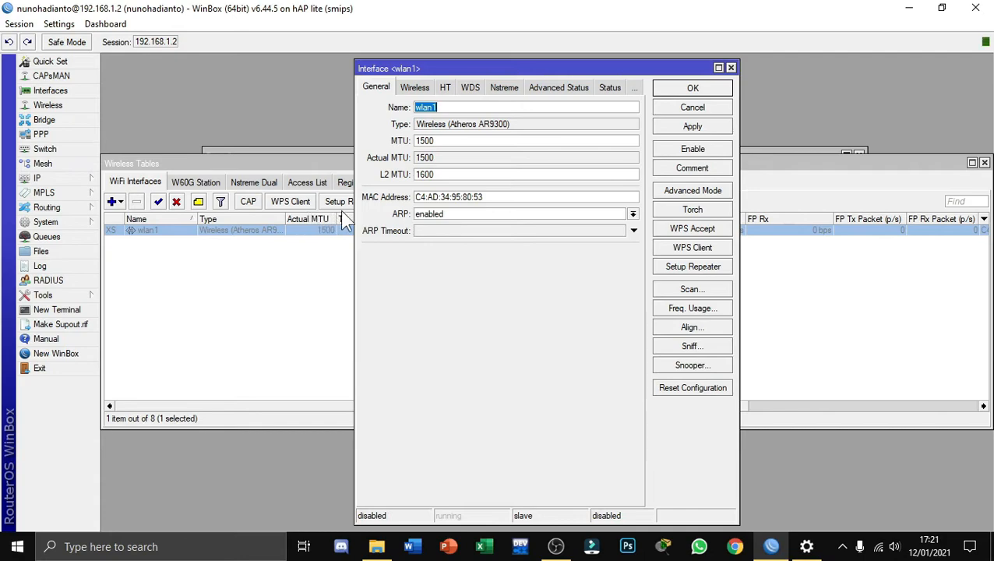
left_click(414, 86)
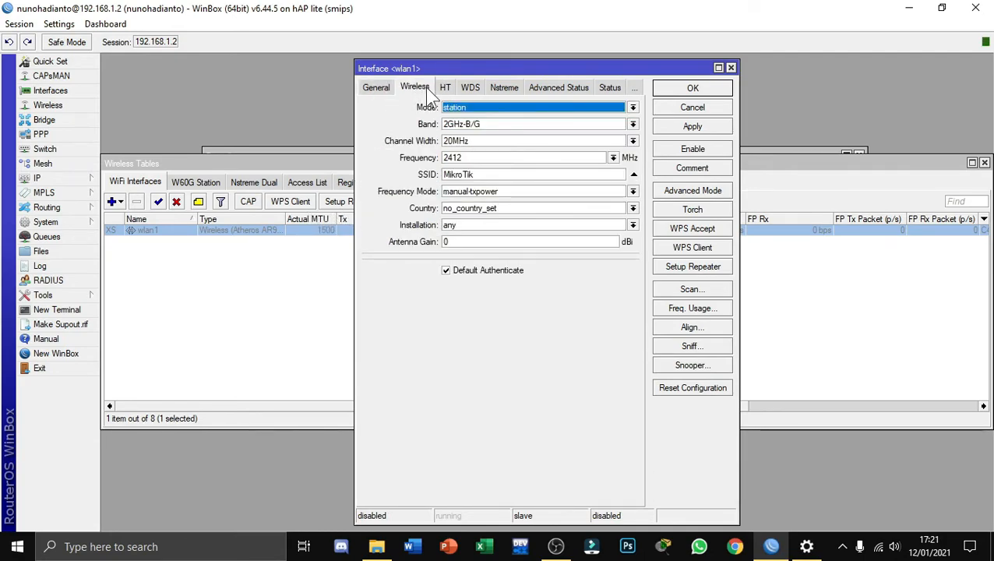
left_click(716, 193)
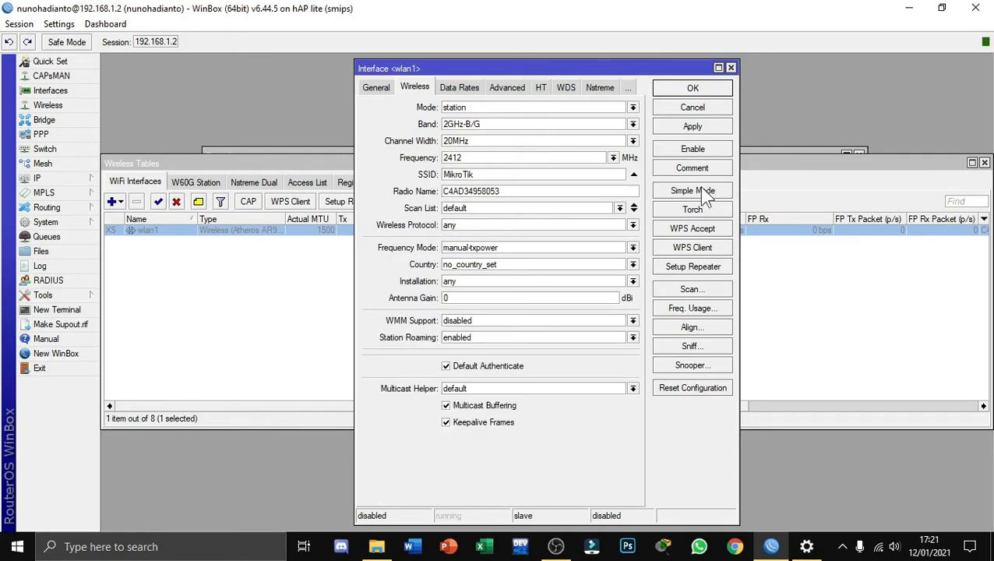
left_click(461, 107)
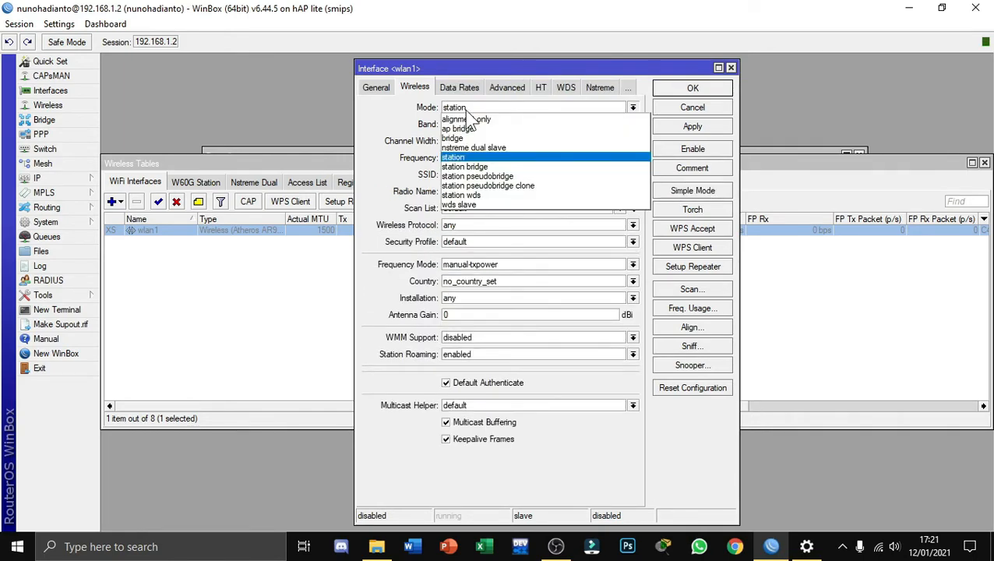
left_click(471, 124)
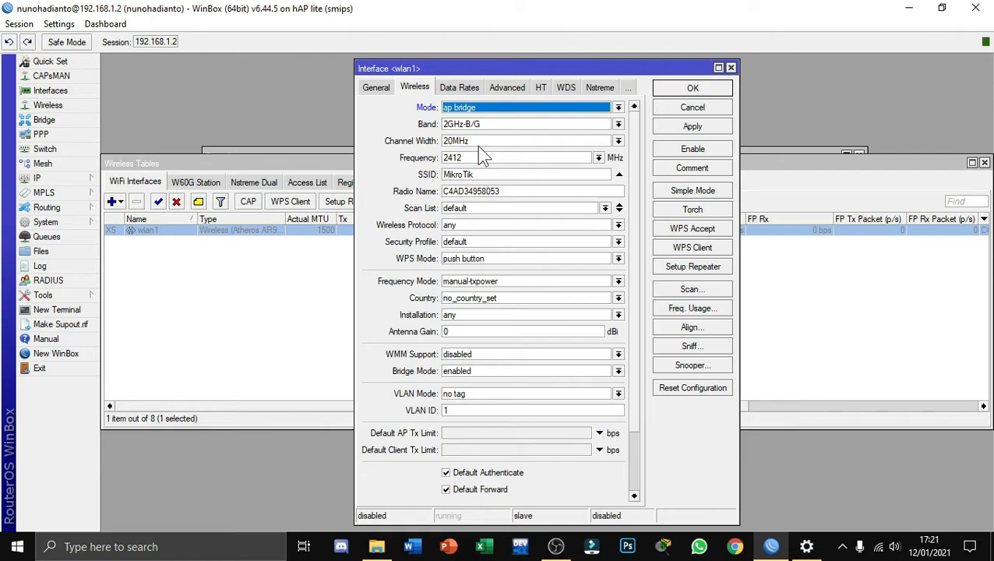
Assign security profile profile1 to wlan1, save the settings and enable the interface
left_click(461, 243)
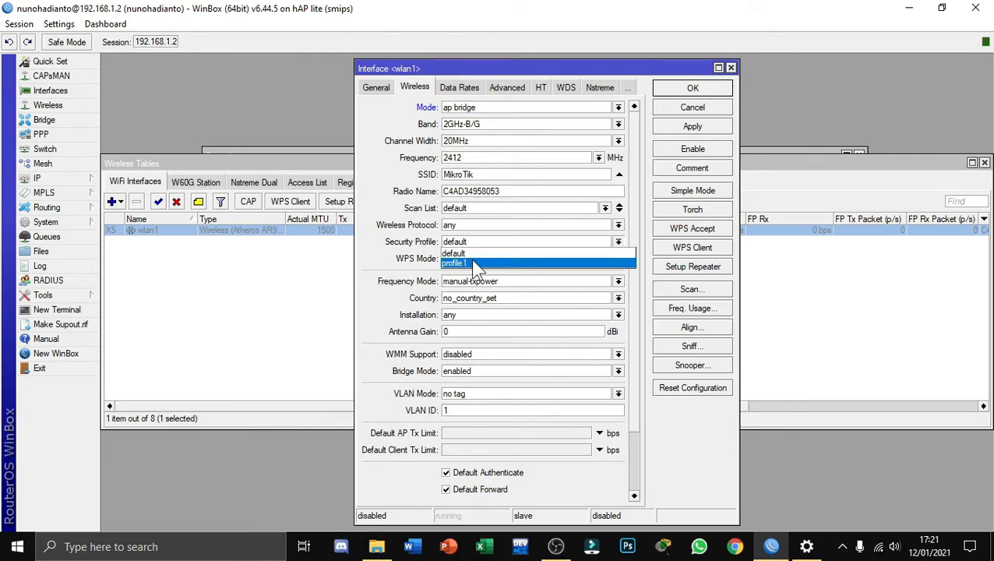
left_click(473, 262)
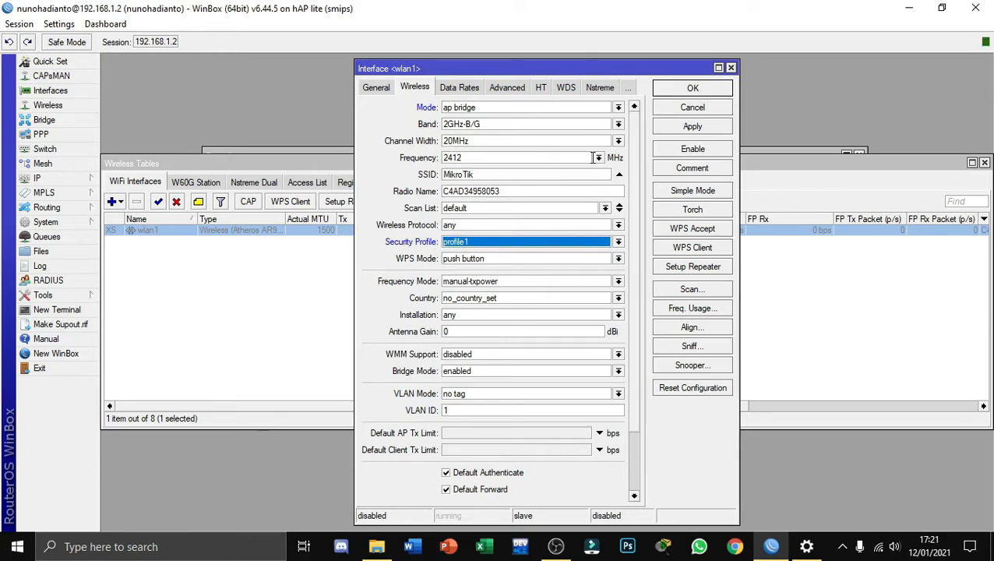
left_click(686, 124)
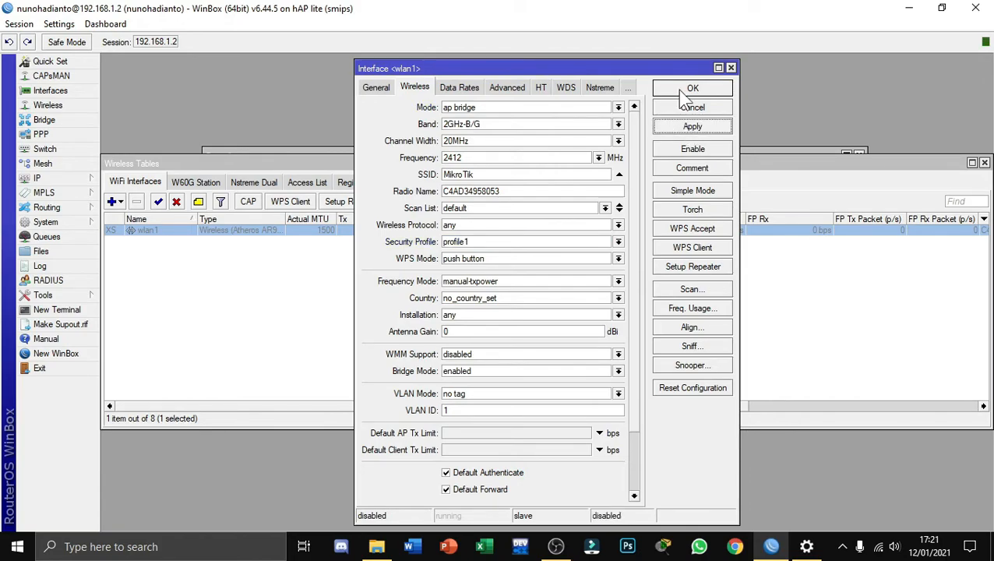
left_click(689, 90)
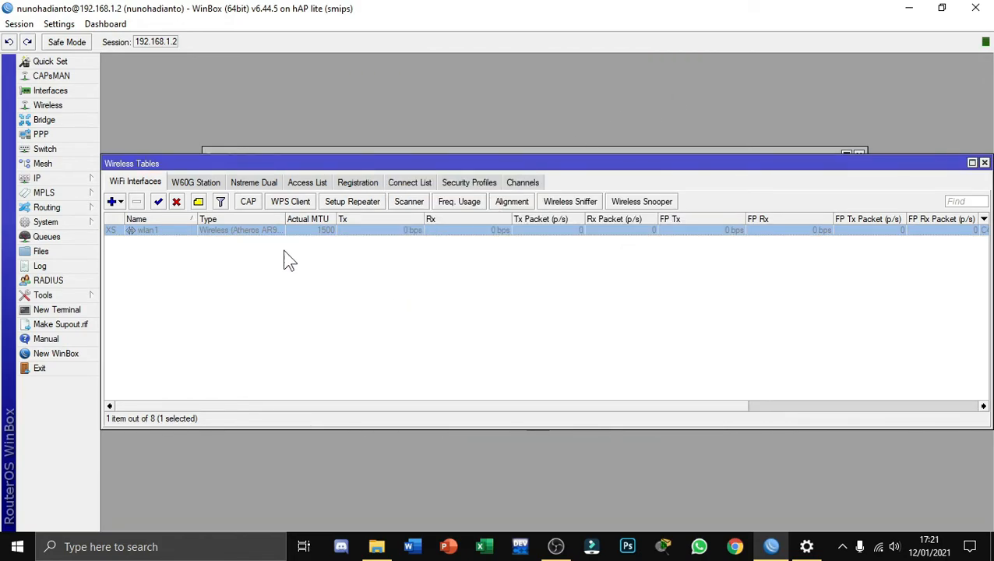
left_click(159, 202)
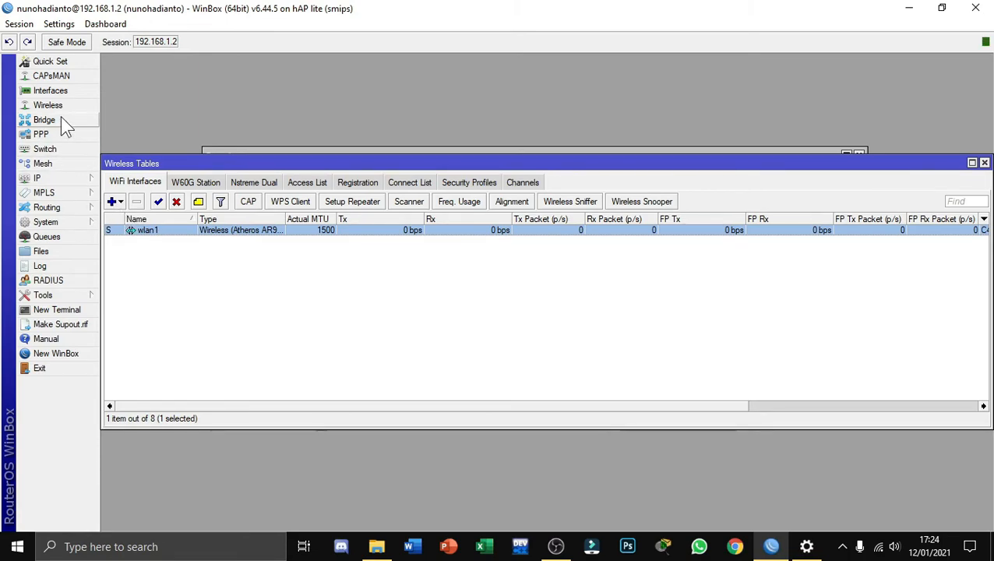
Start a new PPPoE client interface running on bridge-WAN
left_click(60, 90)
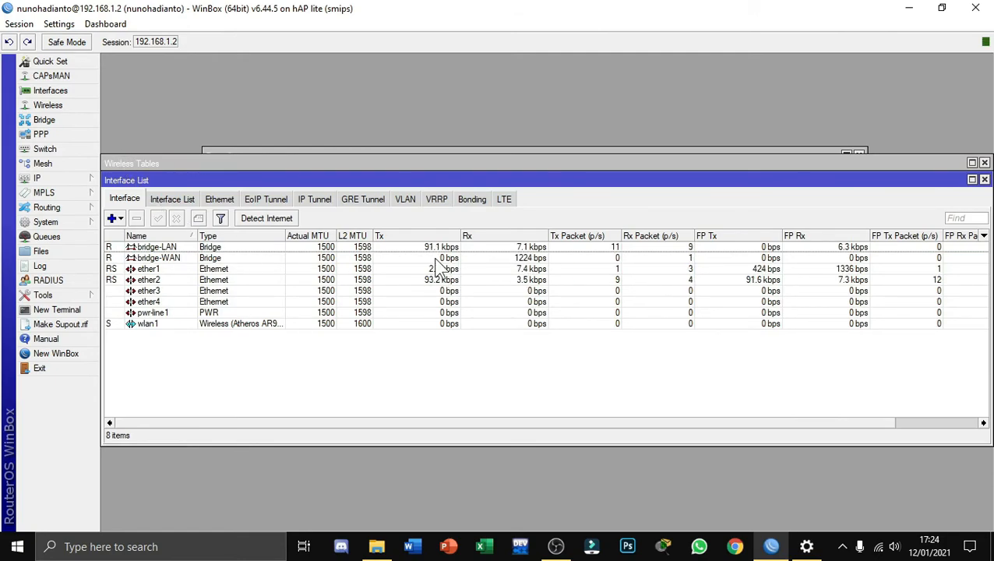
left_click(114, 218)
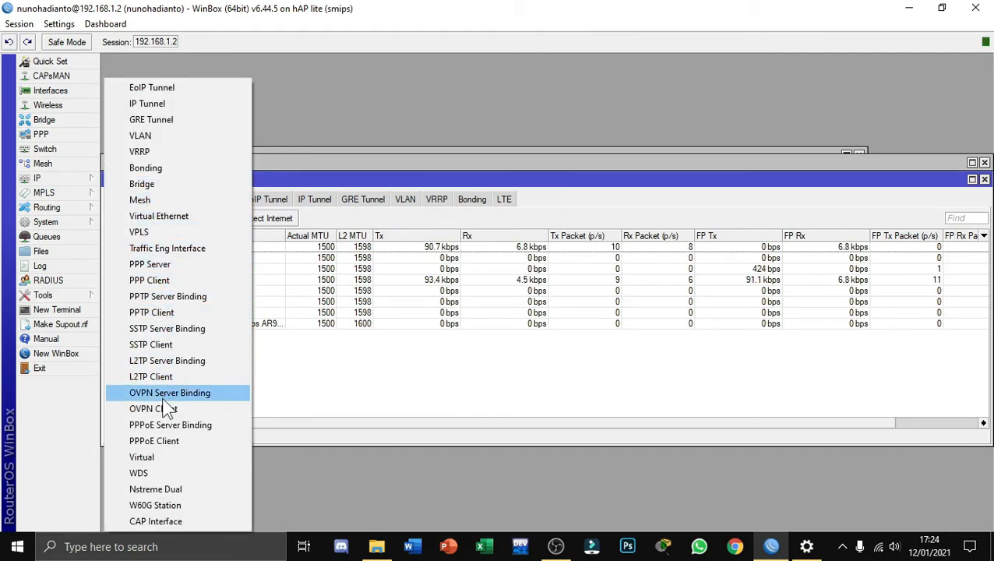
left_click(176, 442)
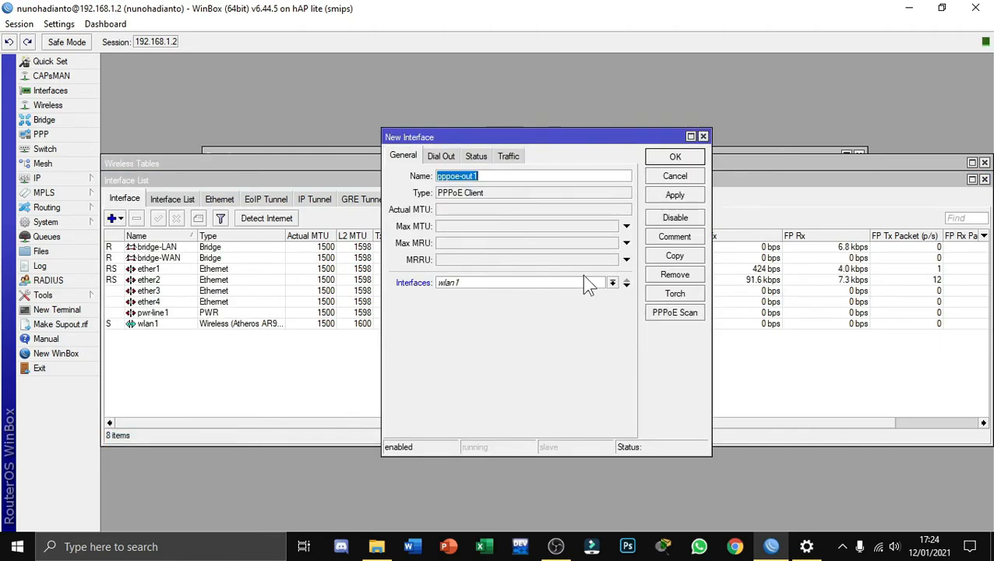
left_click(613, 283)
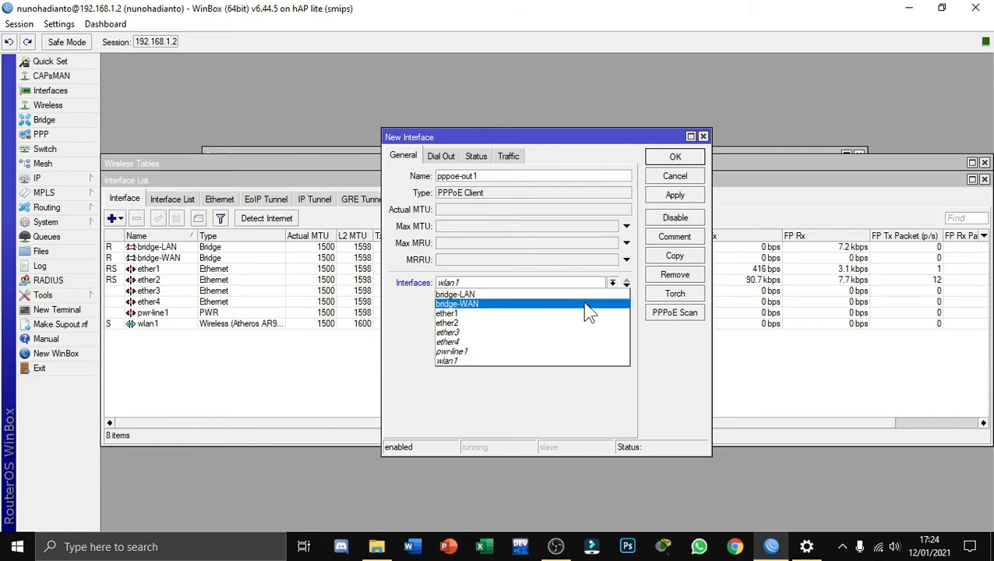
left_click(588, 310)
Set the PPPoE client's dial-out user to client1 and enter the account password
left_click(442, 158)
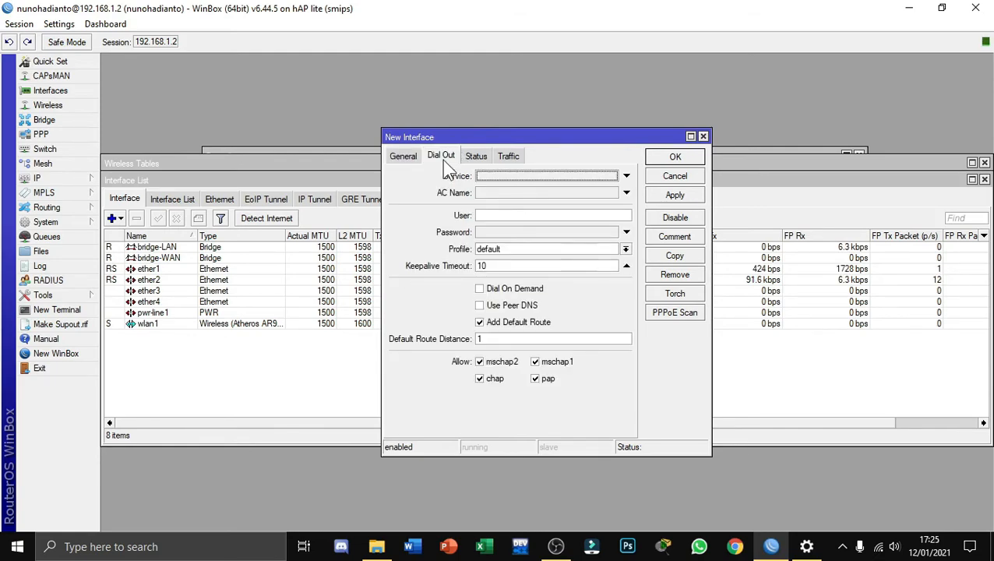
left_click(501, 215)
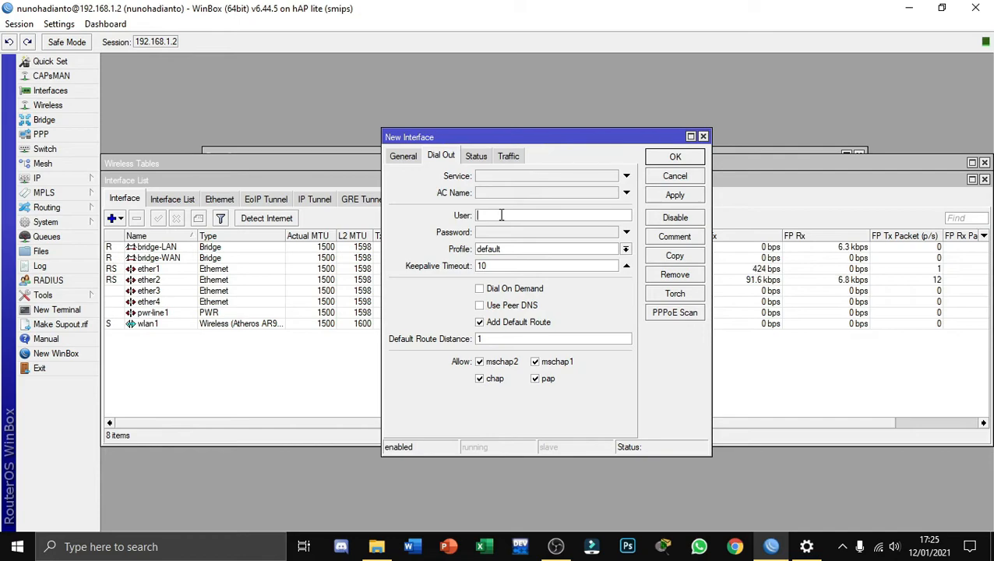
type("client")
type("1")
left_click(598, 233)
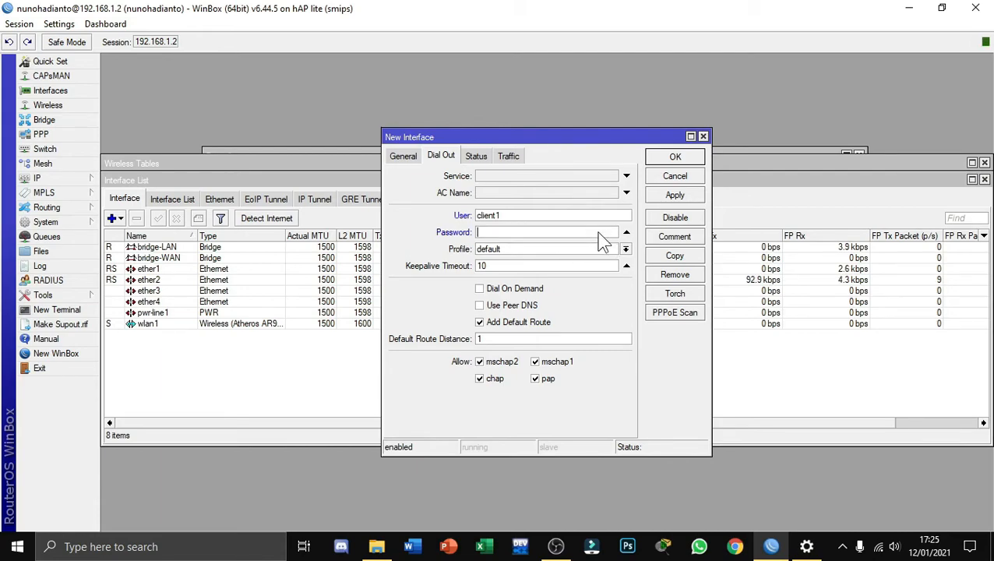
type("*")
key("BackSpace")
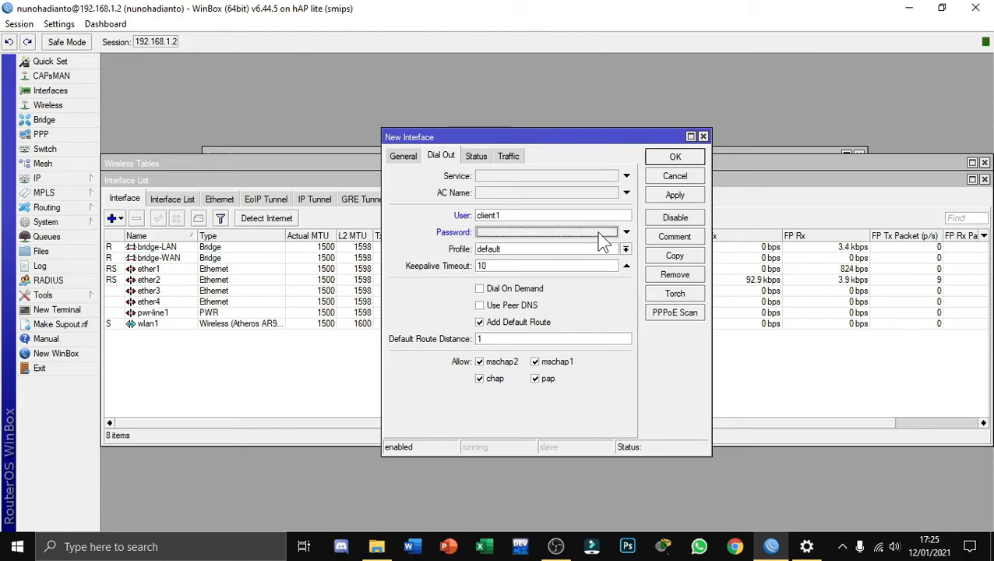
type("1234")
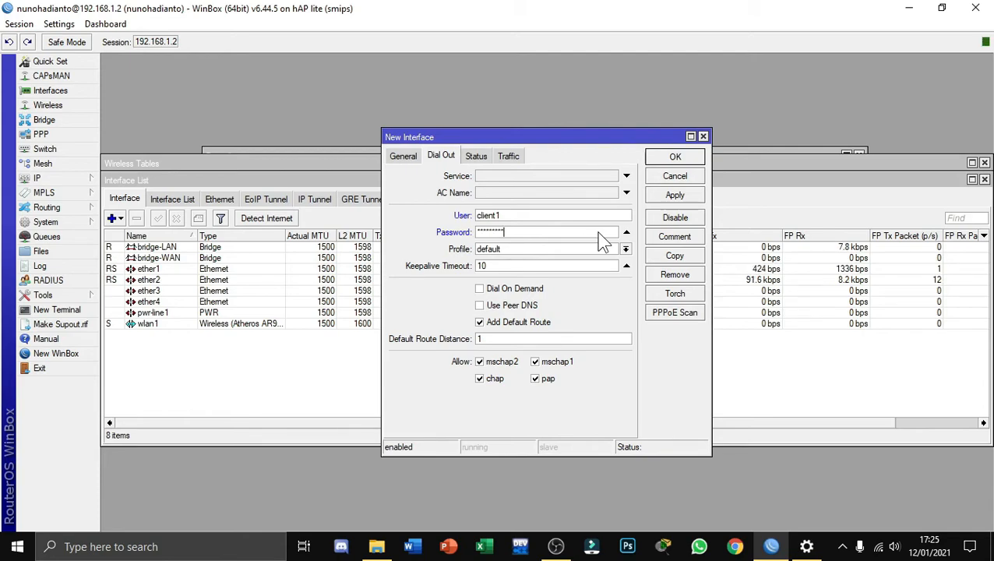
Enable Use Peer DNS for the PPPoE client and save the interface
left_click(479, 306)
left_click(674, 196)
left_click(688, 159)
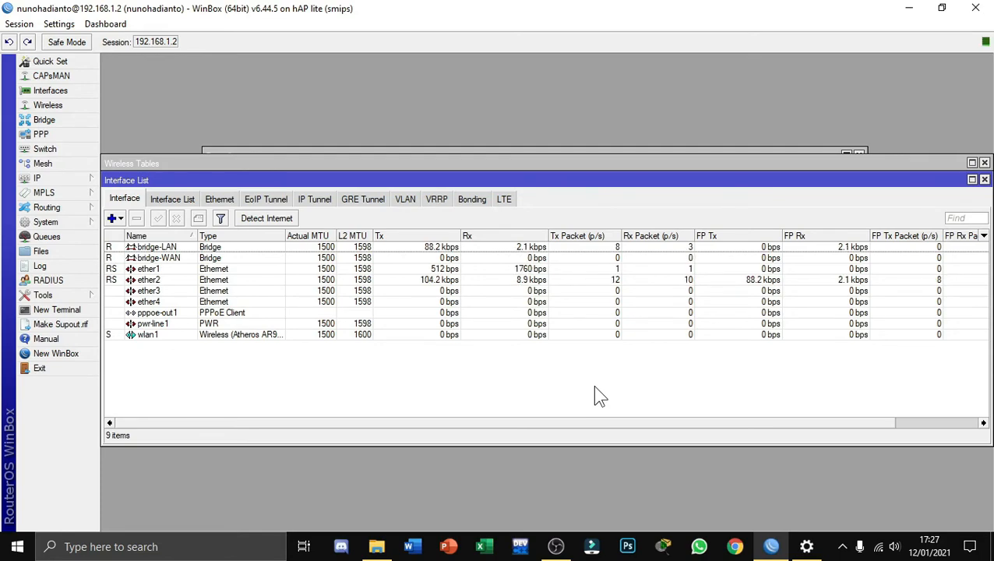
Test internet connectivity by pinging 8.8.8.8 from a new terminal, and close the terminal
left_click(98, 313)
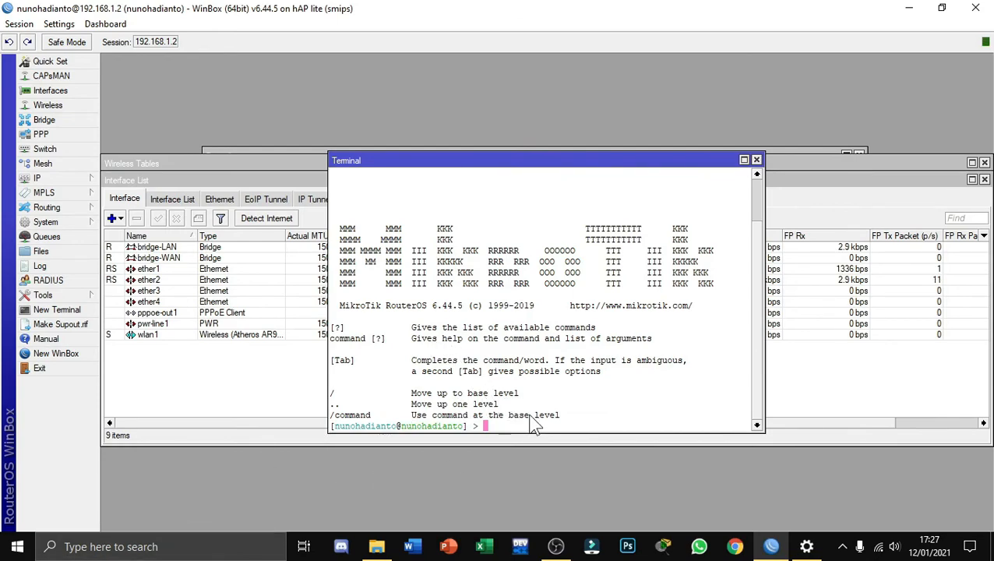
type("ping 8.8.8.8")
key("Return")
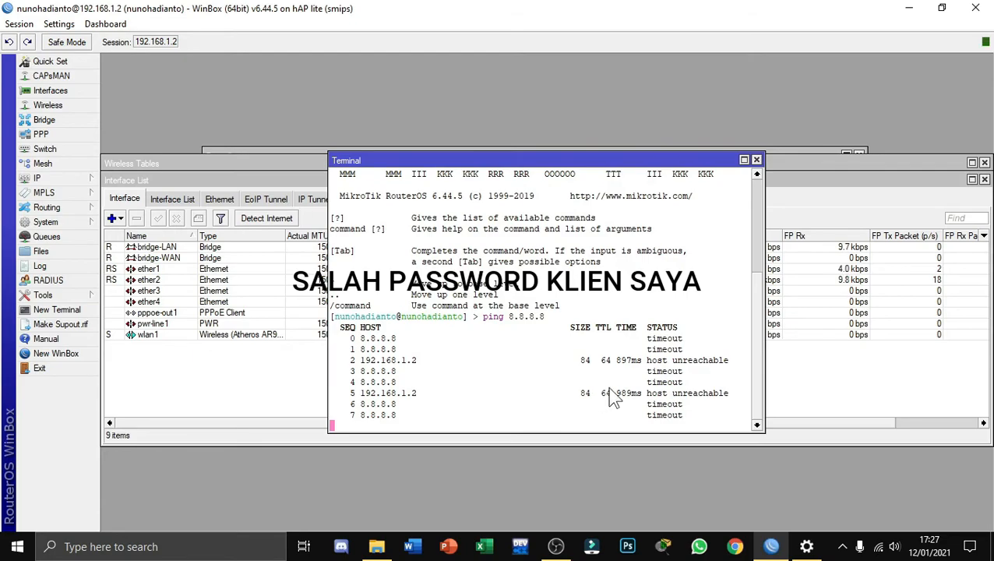
left_click(755, 161)
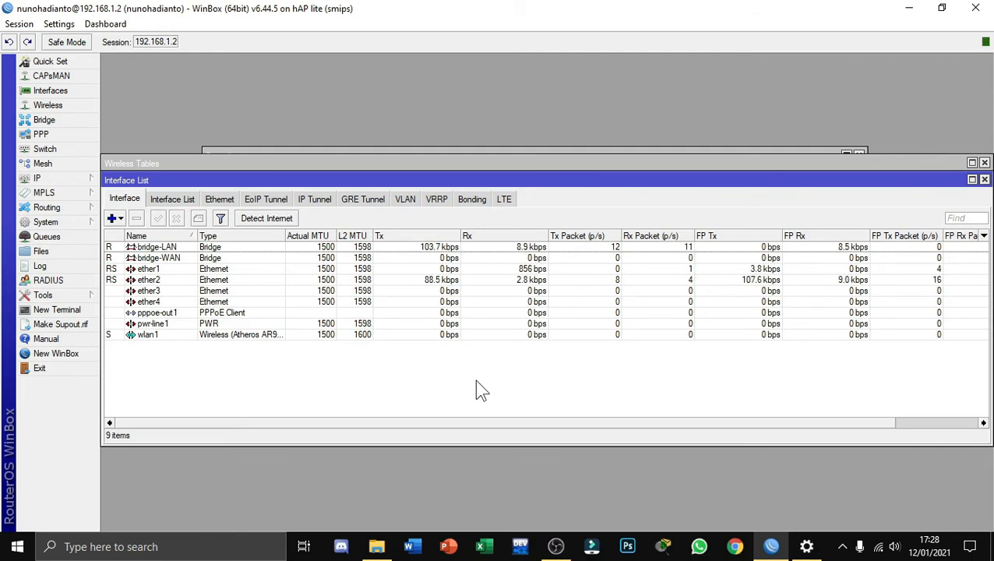
Create a new bridge interface named bridge-Hotspot
left_click(76, 121)
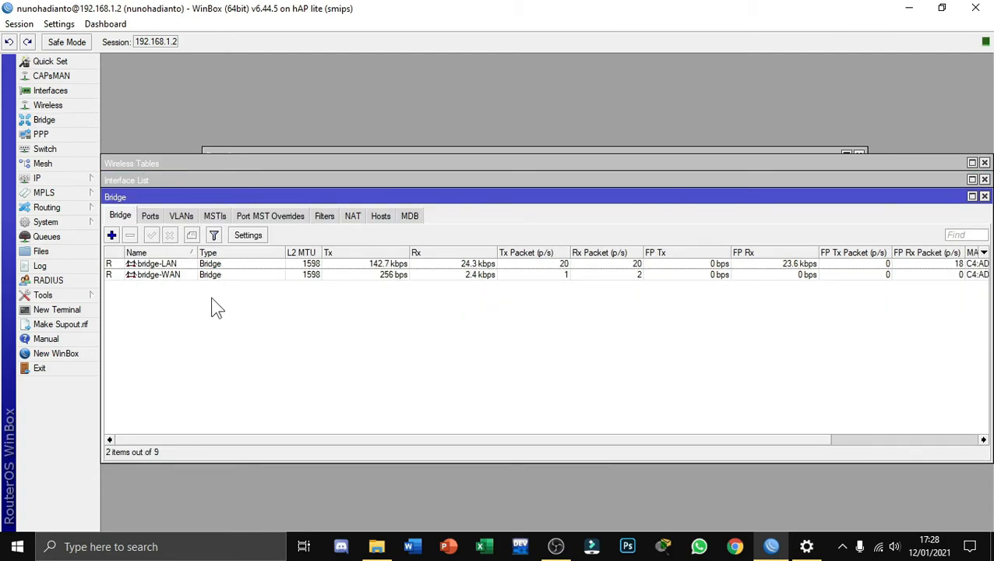
left_click(113, 235)
left_click(522, 195)
left_click(501, 176)
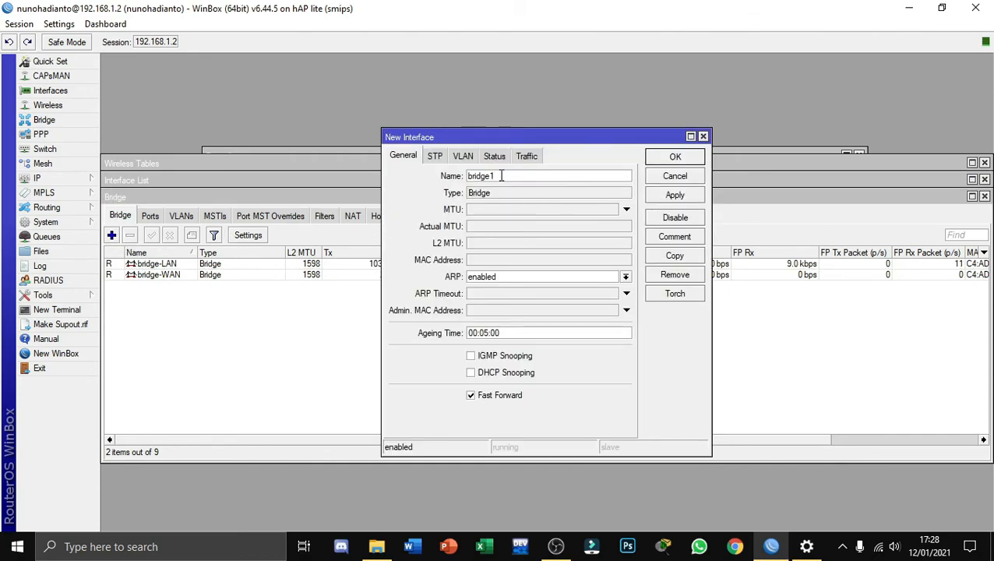
key("BackSpace")
type("-Hotspot")
left_click(676, 195)
left_click(674, 158)
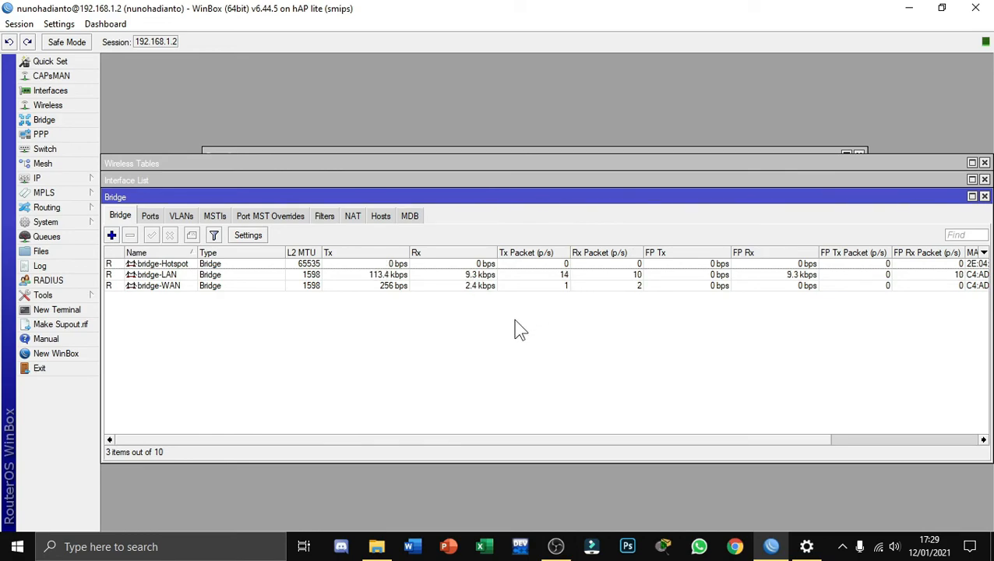
Run Hotspot Setup on bridge-Hotspot, accepting the default settings up to the DNS configuration, with SMTP server 0.0.0.0
left_click(61, 178)
left_click(163, 312)
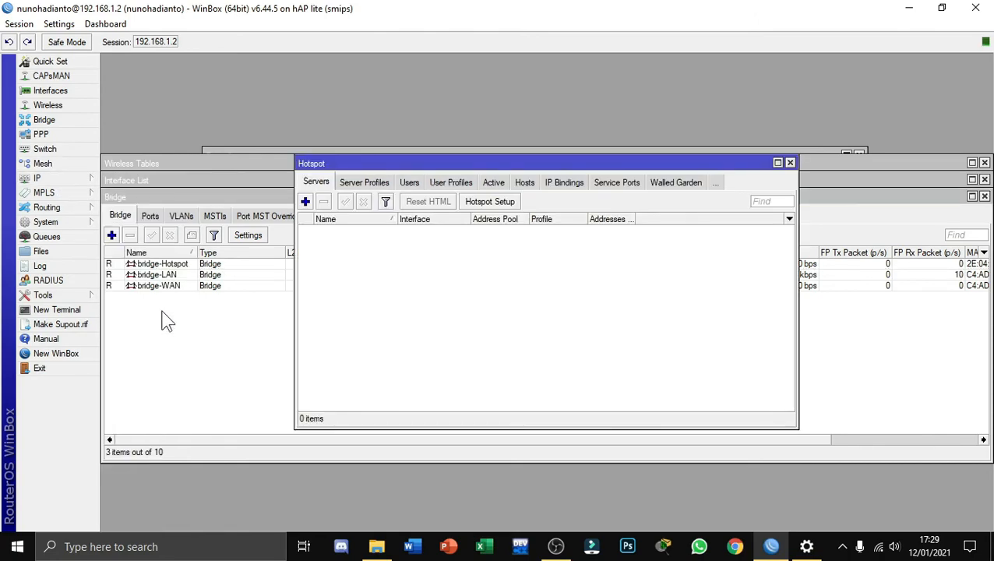
left_click(485, 203)
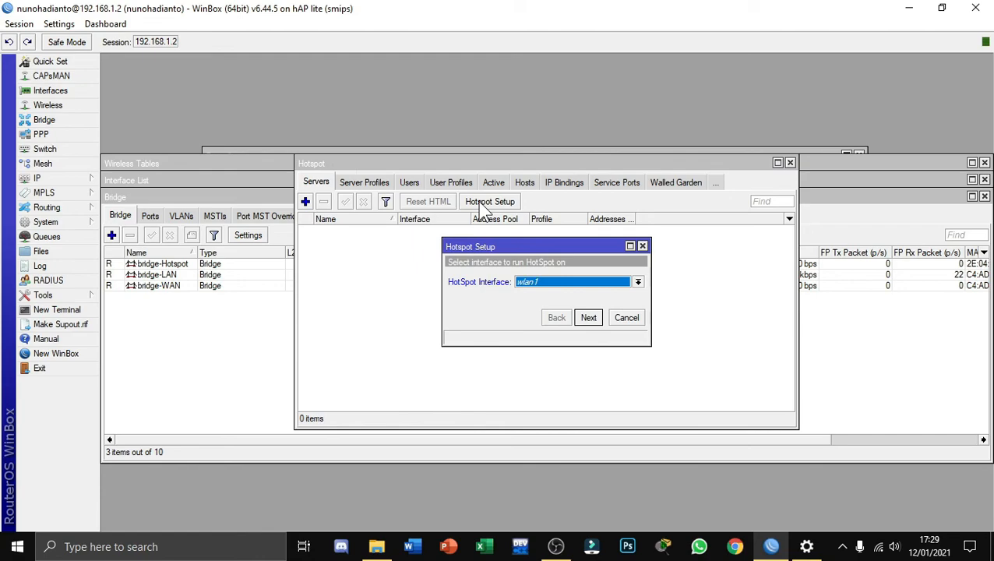
left_click(639, 283)
left_click(569, 292)
left_click(590, 324)
left_click(589, 324)
left_click(589, 324)
left_click(590, 324)
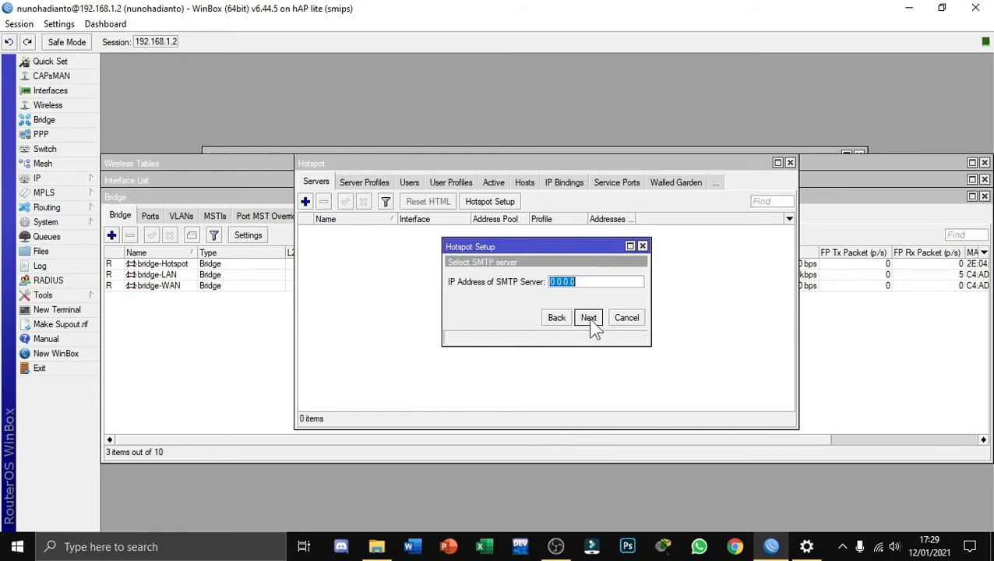
left_click(589, 324)
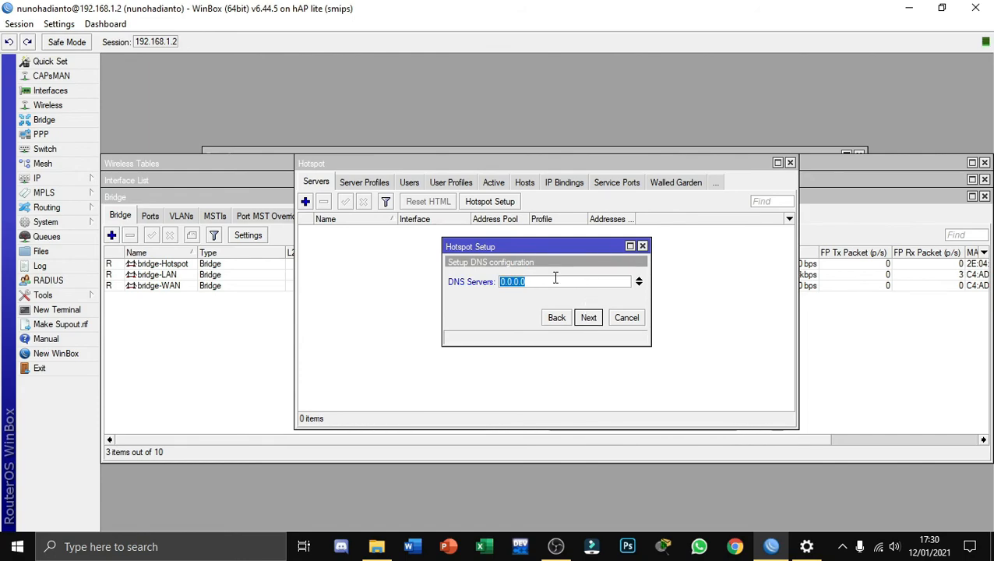
Set the hotspot's DNS server to 192.169.1.2 and continue to the local HotSpot user, accepting the default DNS name
type("19")
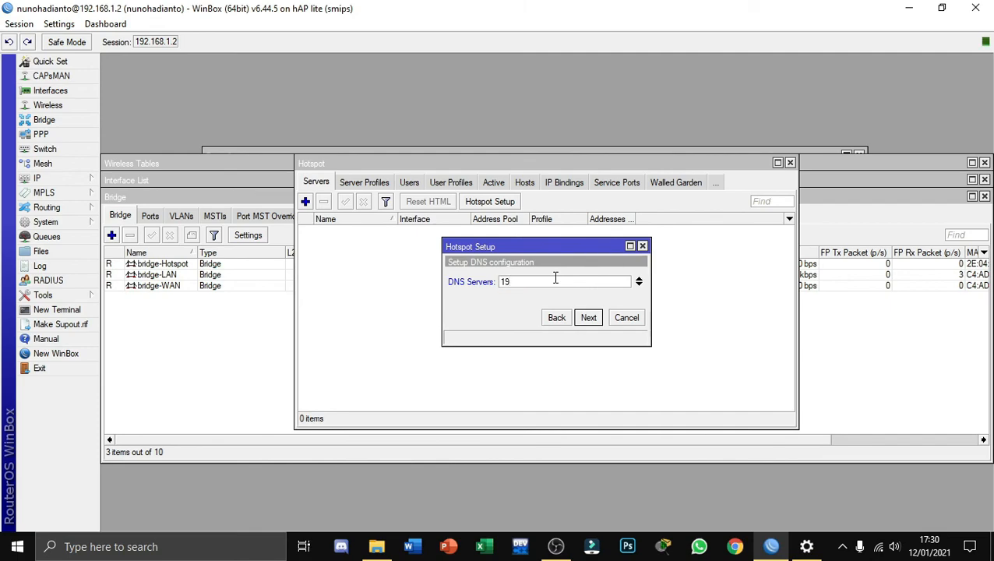
type("2.169.1.2")
left_click(587, 318)
left_click(587, 317)
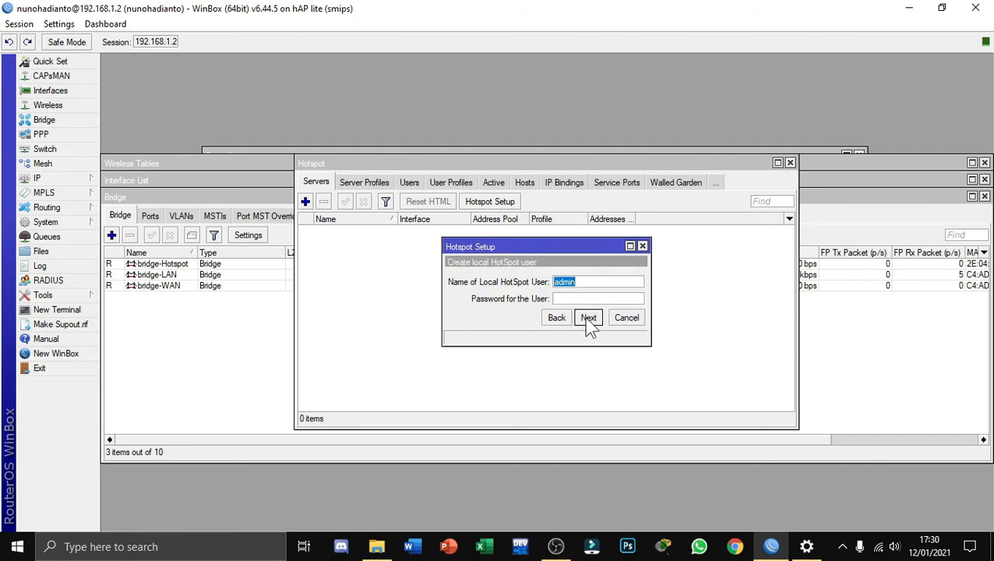
Enter the password for the local HotSpot user admin and finish the hotspot setup
left_click(578, 299)
type("123456")
left_click(588, 318)
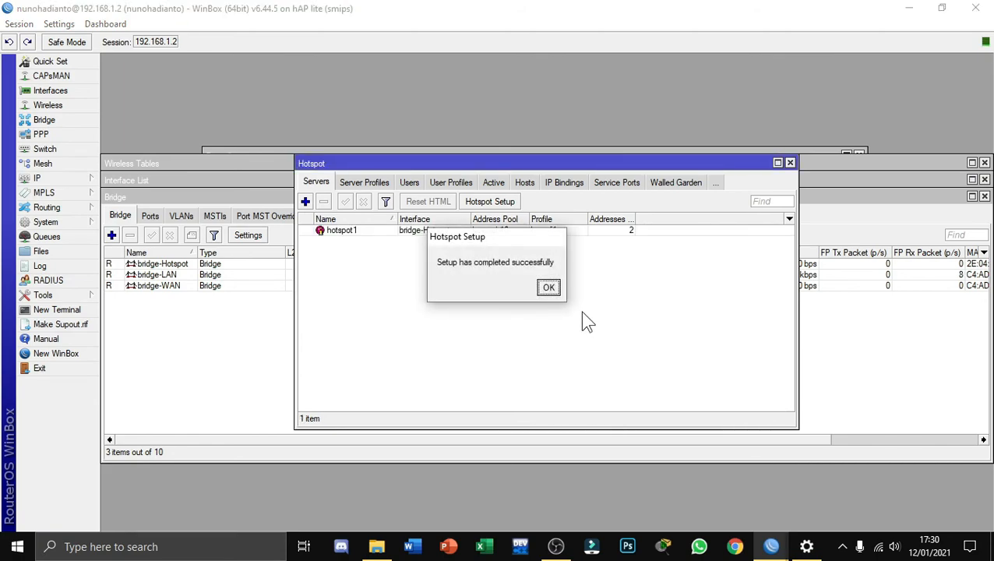
left_click(548, 288)
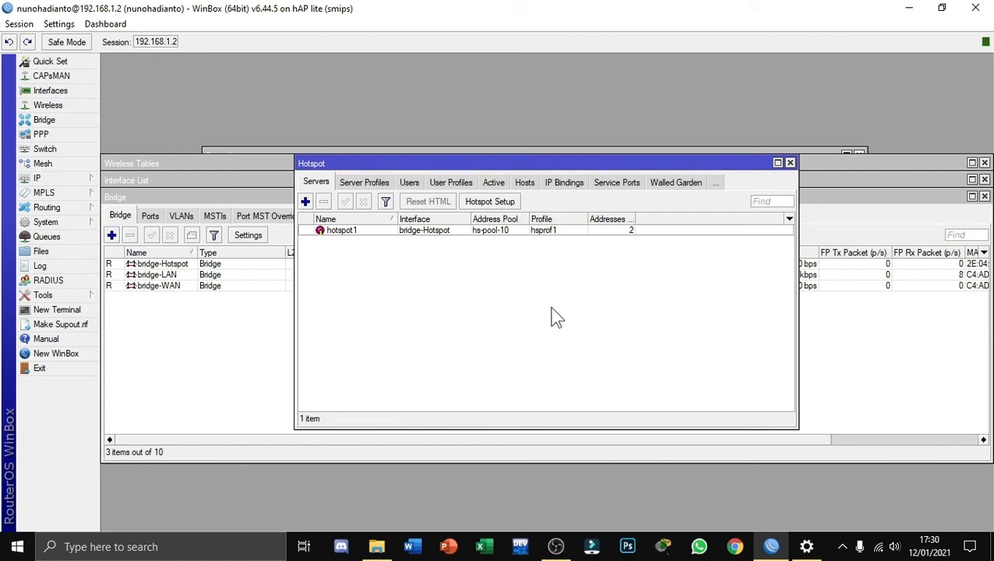